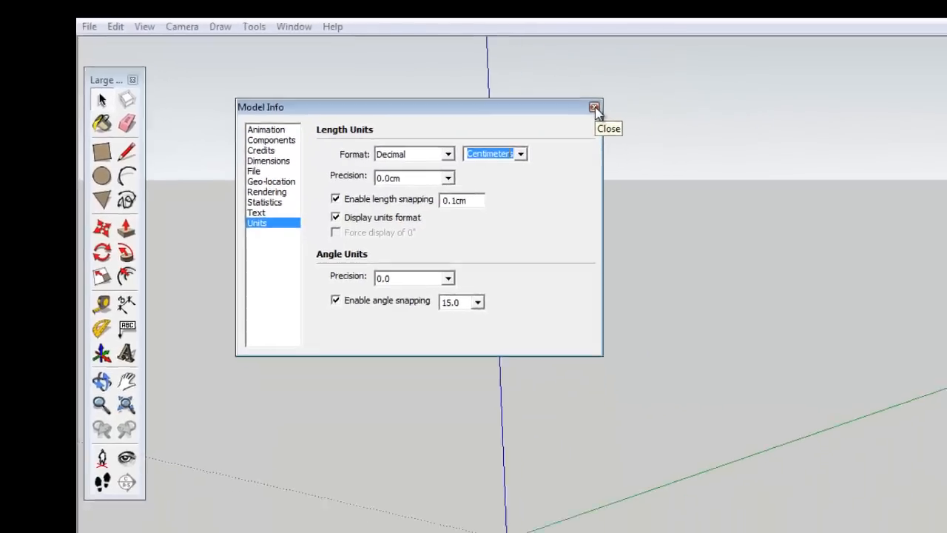
# Step: Close the model settings and draw a 16 x 16 cm square on the ground plane starting at the origin
pyautogui.click(775, 140)
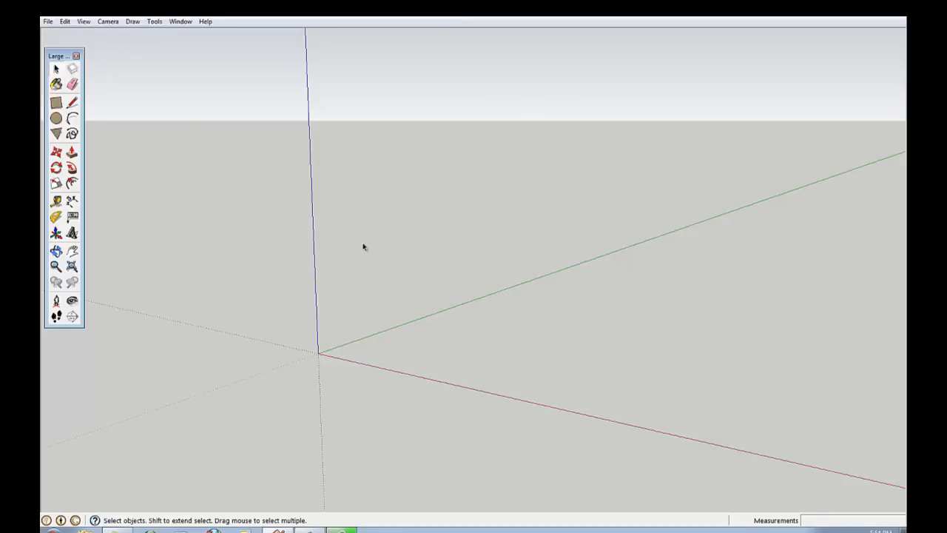
pyautogui.click(55, 103)
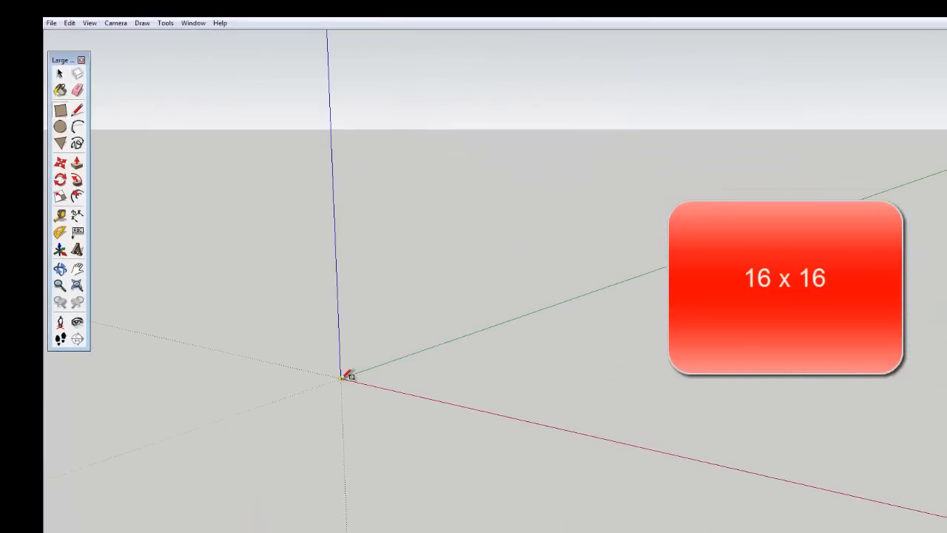
pyautogui.click(341, 377)
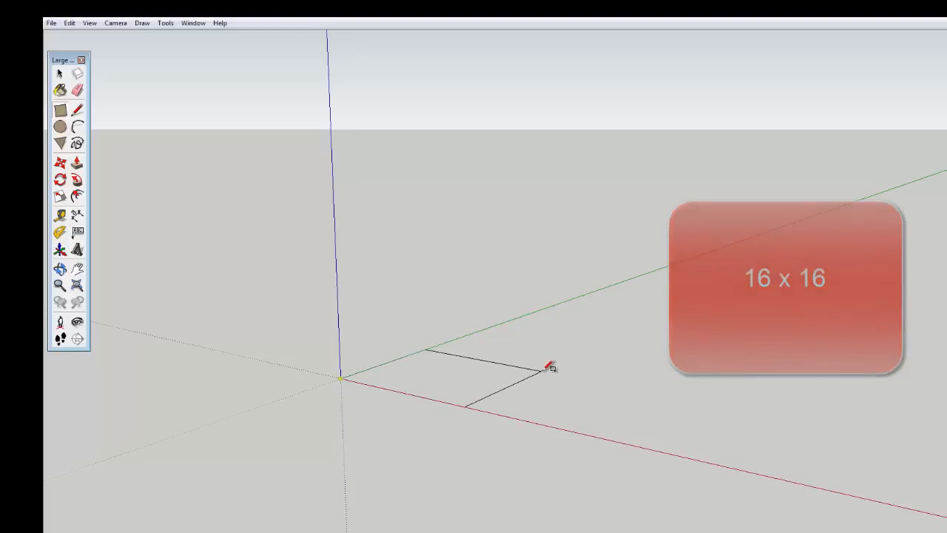
pyautogui.press('Escape')
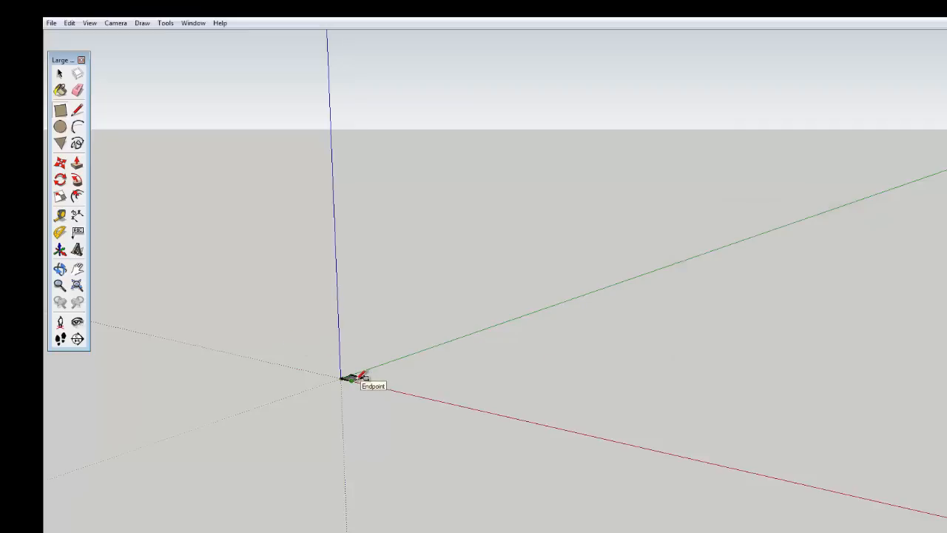
pyautogui.scroll(10, 358, 379)
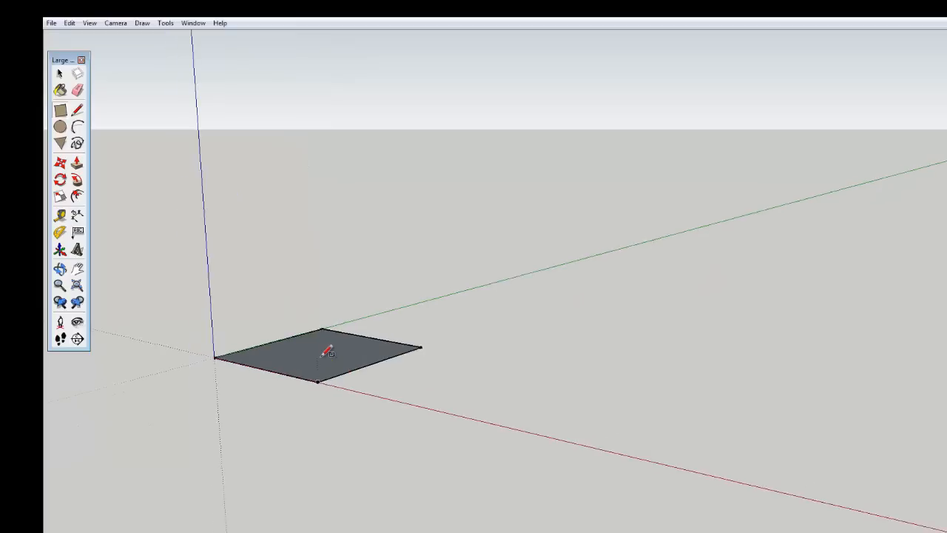
pyautogui.scroll(4, 321, 353)
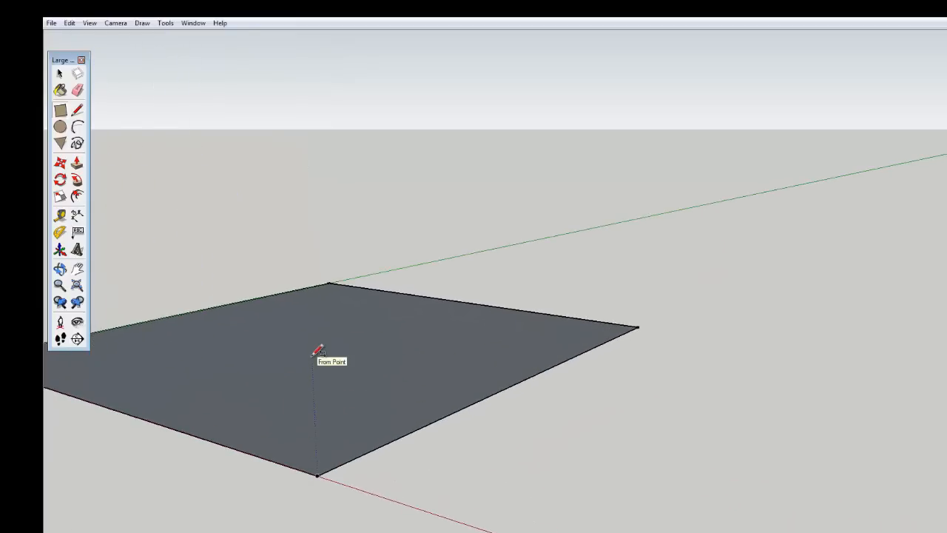
# Step: Switch the camera to the standard Top view of the square
pyautogui.click(77, 269)
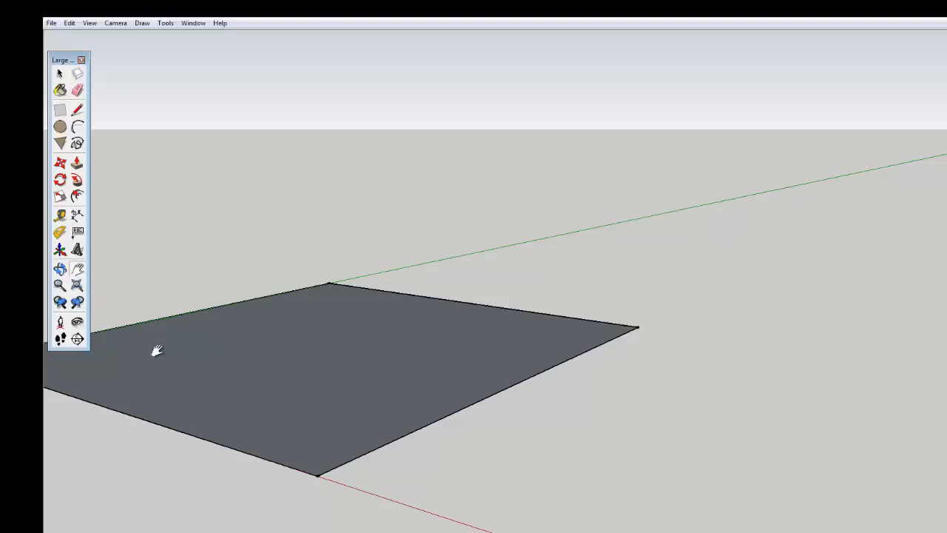
pyautogui.moveTo(157, 350); pyautogui.dragTo(291, 368)
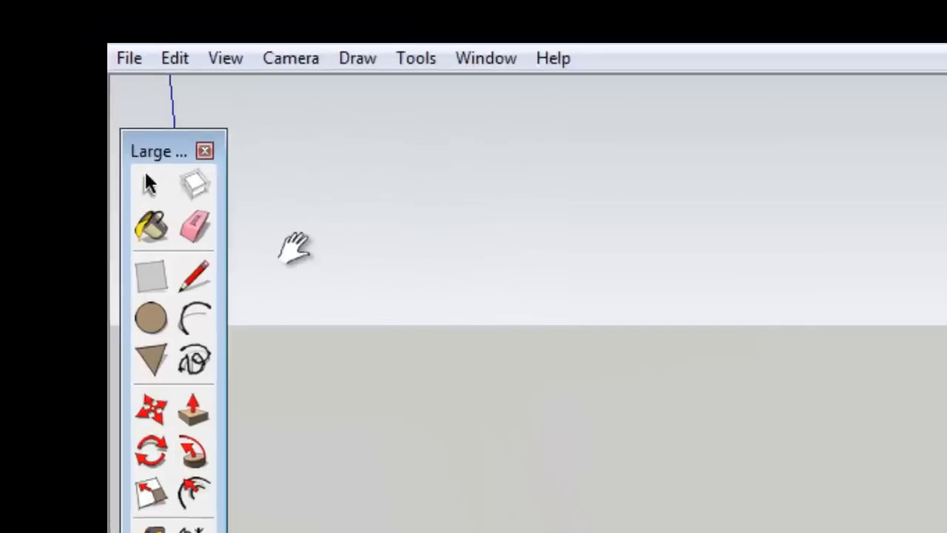
pyautogui.click(293, 65)
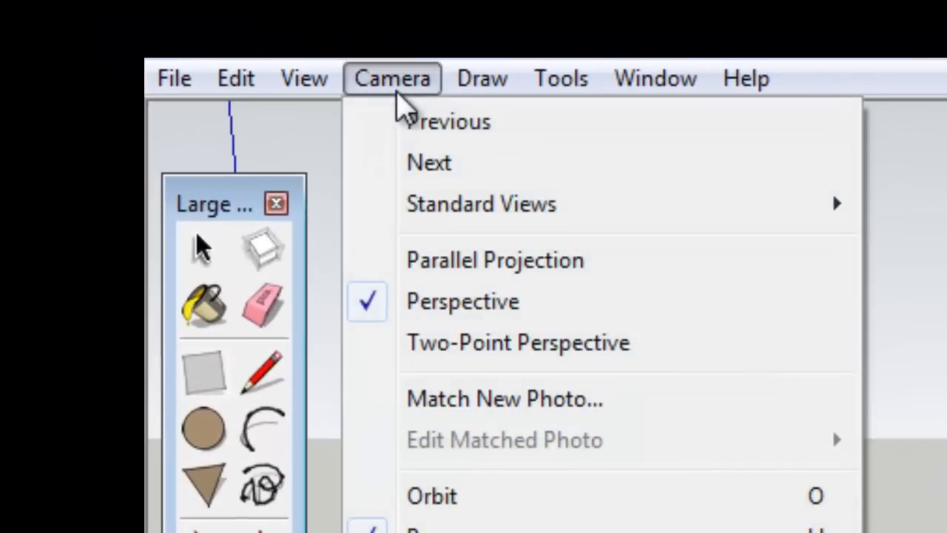
pyautogui.moveTo(755, 204)
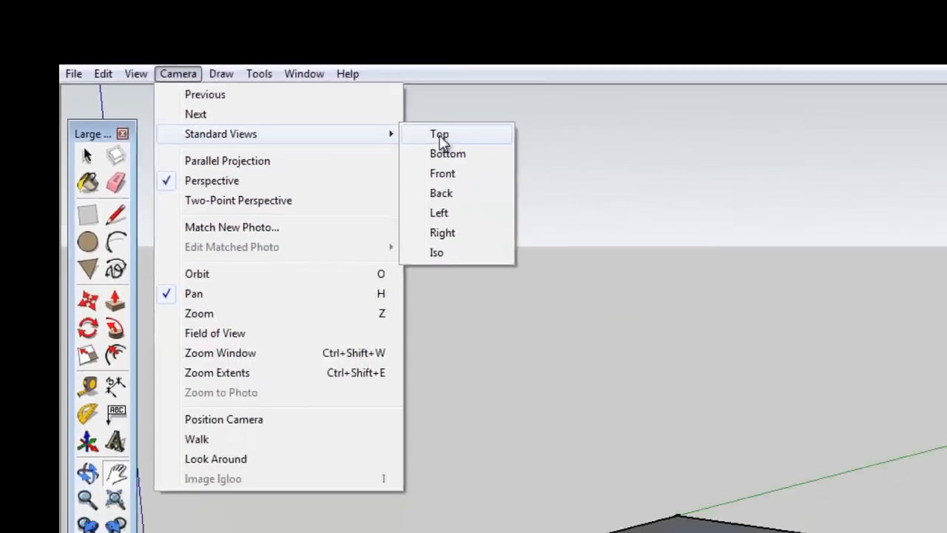
pyautogui.click(663, 222)
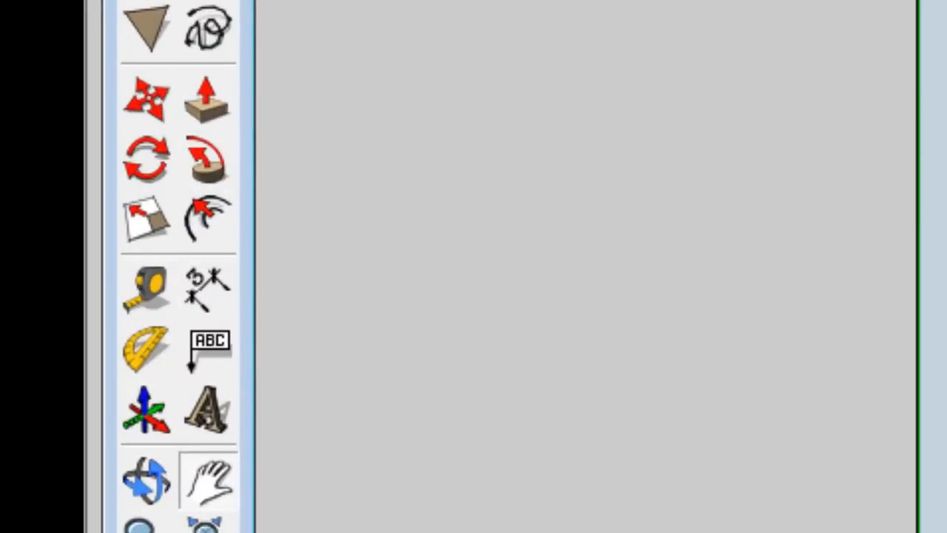
# Step: Mark the point 8 cm along the square's upper edge with the Tape Measure and run a vertical guide from it to the lower edge
pyautogui.click(148, 290)
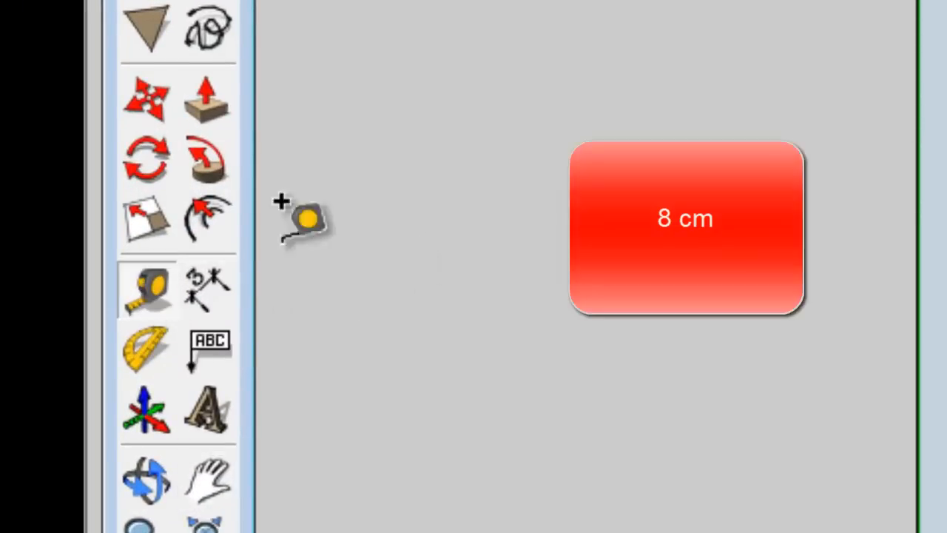
pyautogui.click(241, 49)
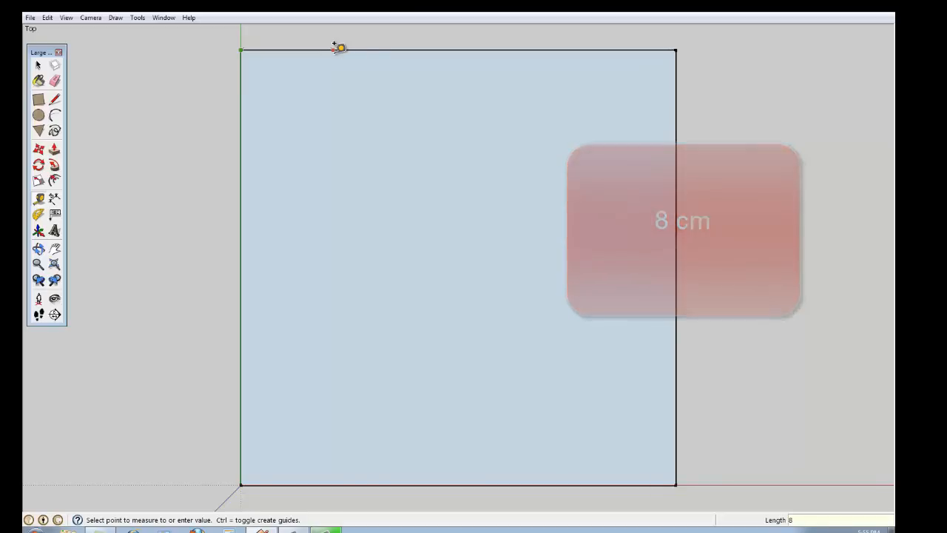
pyautogui.press('Return')
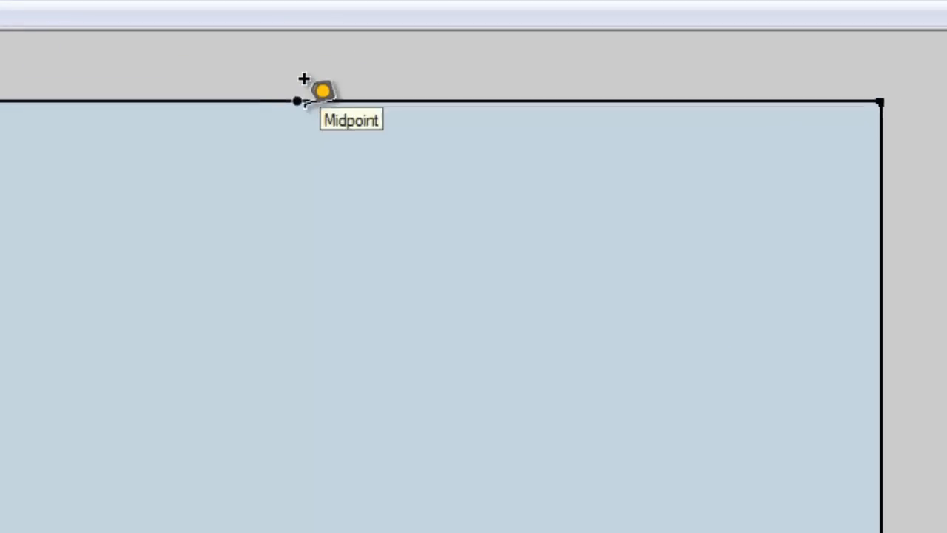
pyautogui.click(297, 101)
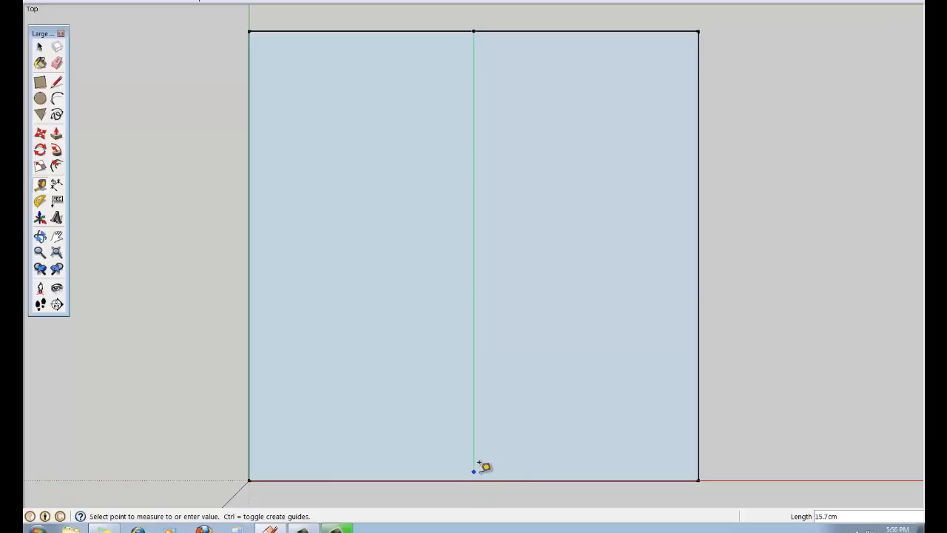
pyautogui.click(478, 469)
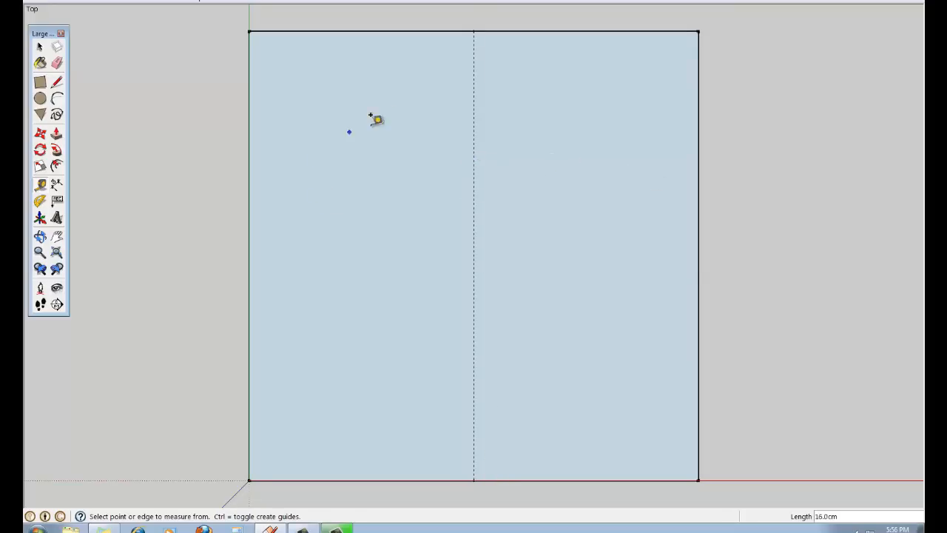
# Step: Place guide points on the centre guide 2 cm below the square's upper edge and 8 cm above its lower edge
pyautogui.click(476, 23)
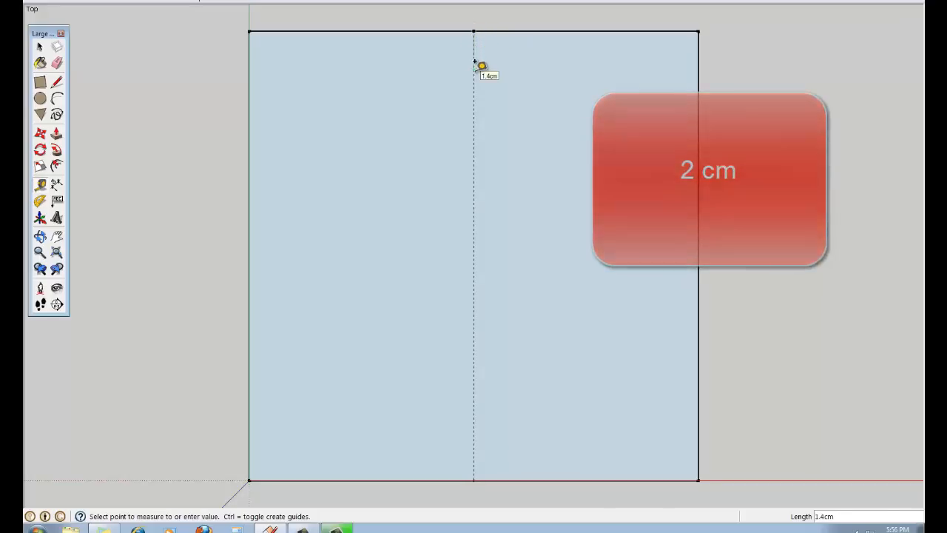
pyautogui.write('2')
pyautogui.press('Return')
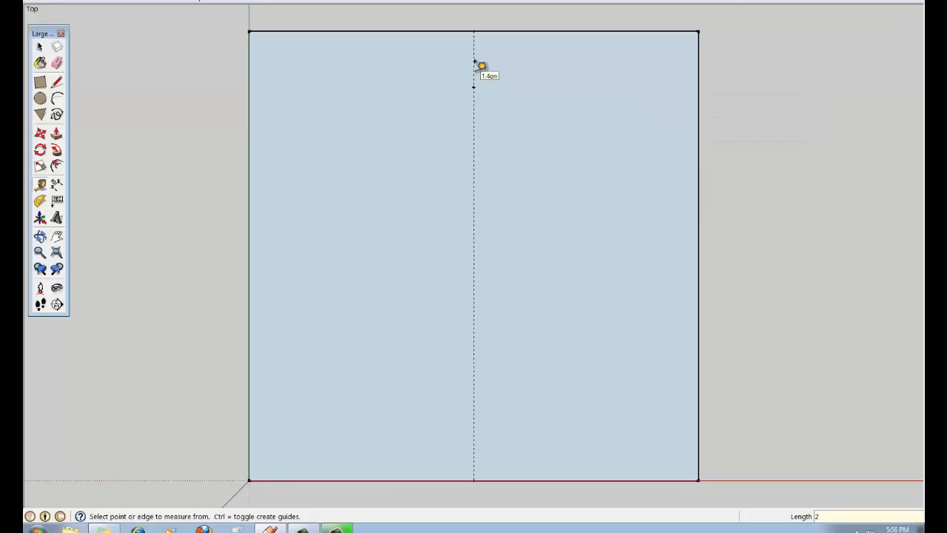
pyautogui.click(474, 478)
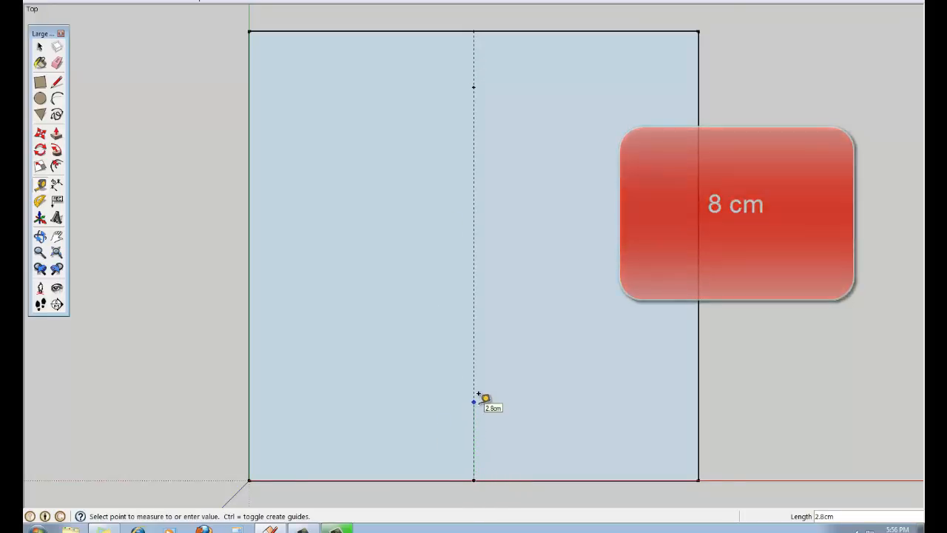
pyautogui.write('8')
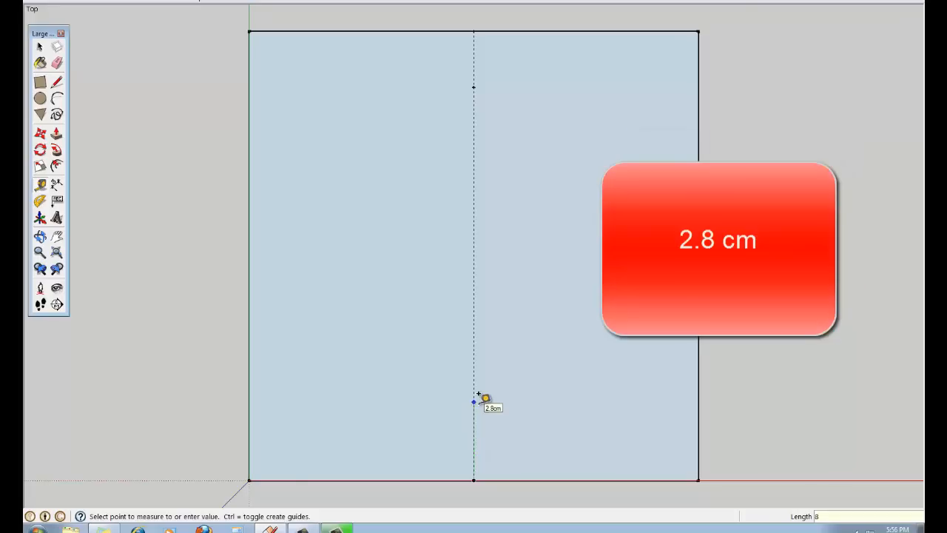
pyautogui.press('Return')
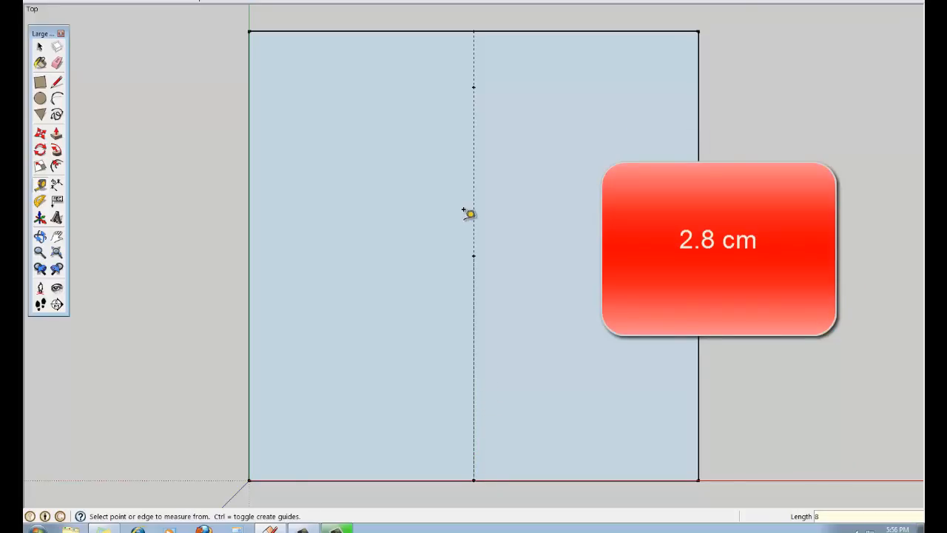
# Step: Add a guide point on the centre guide 2.8 cm above the 8 cm guide point
pyautogui.click(475, 246)
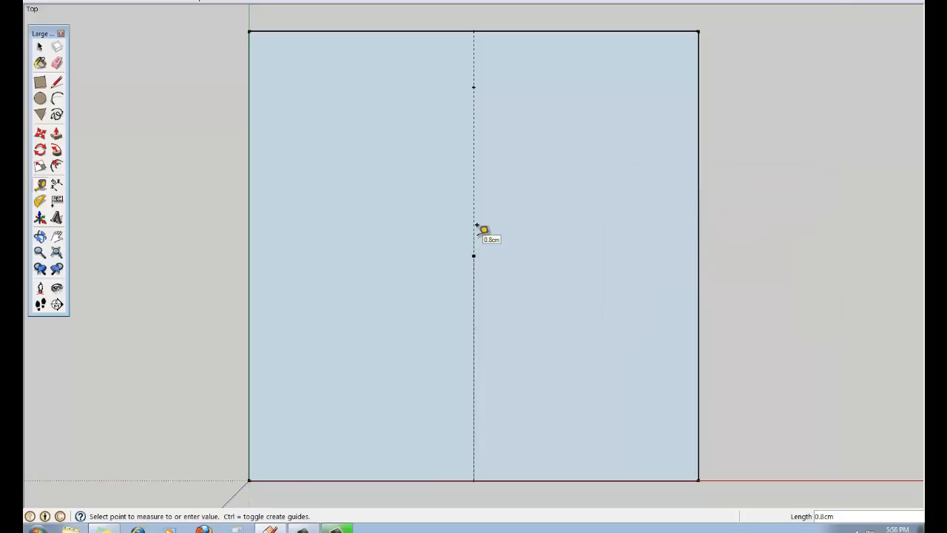
pyautogui.write('2.8')
pyautogui.press('Return')
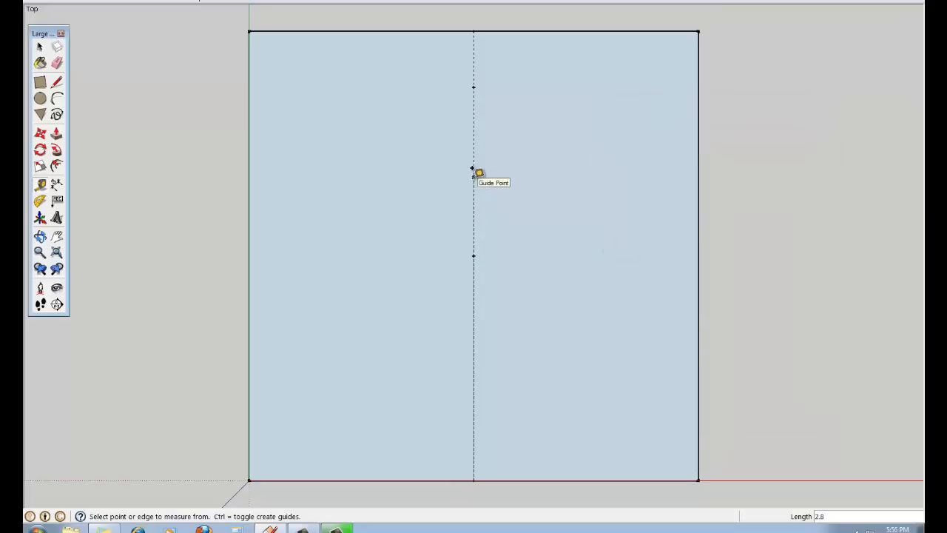
# Step: Create 1.5 cm horizontal guides to both sides of the guide point 8 cm above the square's lower edge
pyautogui.click(477, 244)
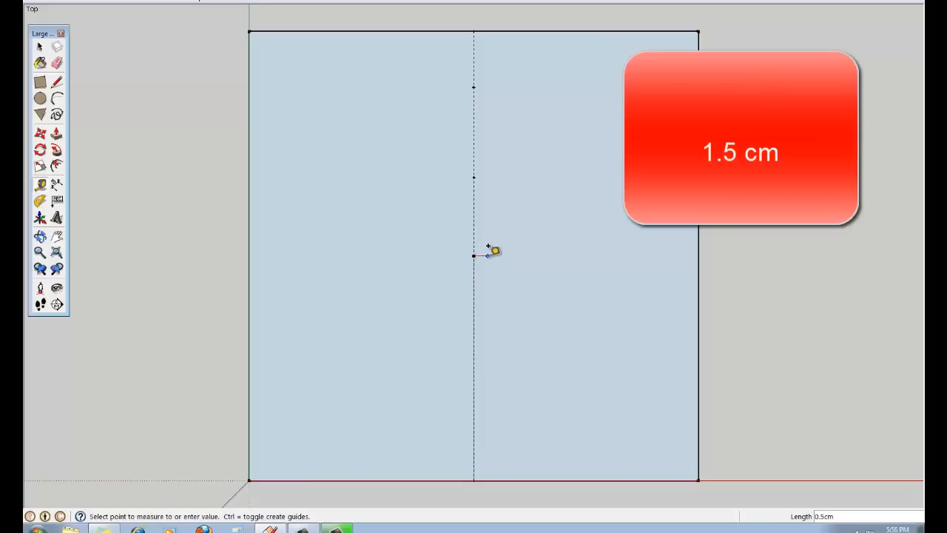
pyautogui.write('1.5')
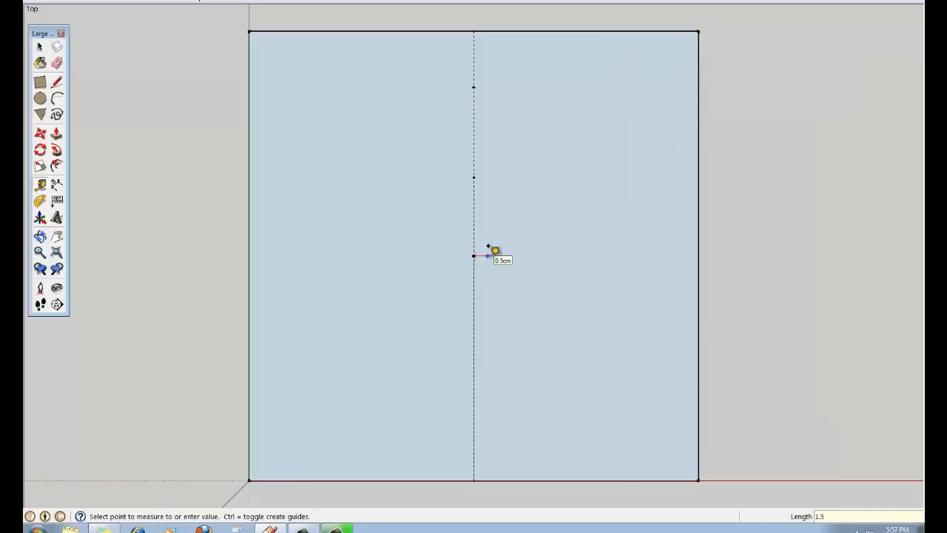
pyautogui.press('Return')
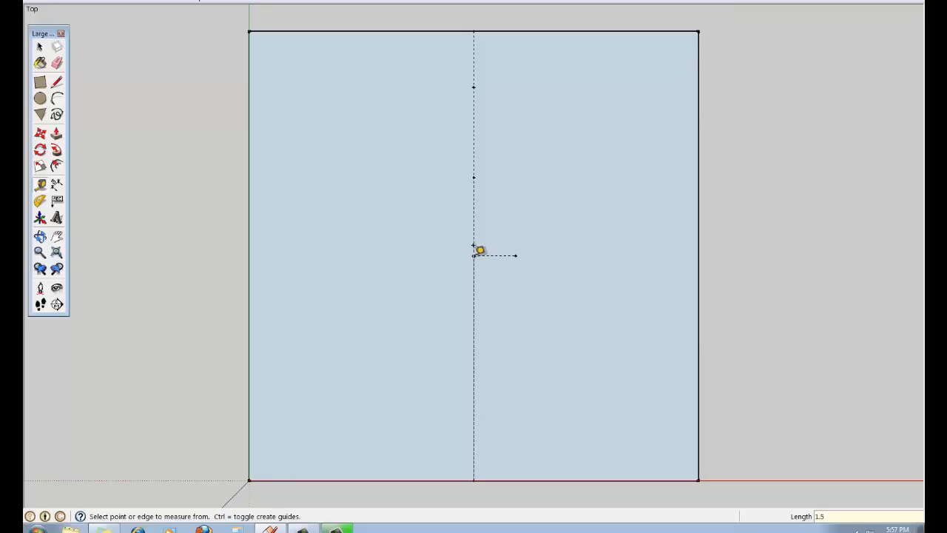
pyautogui.click(474, 249)
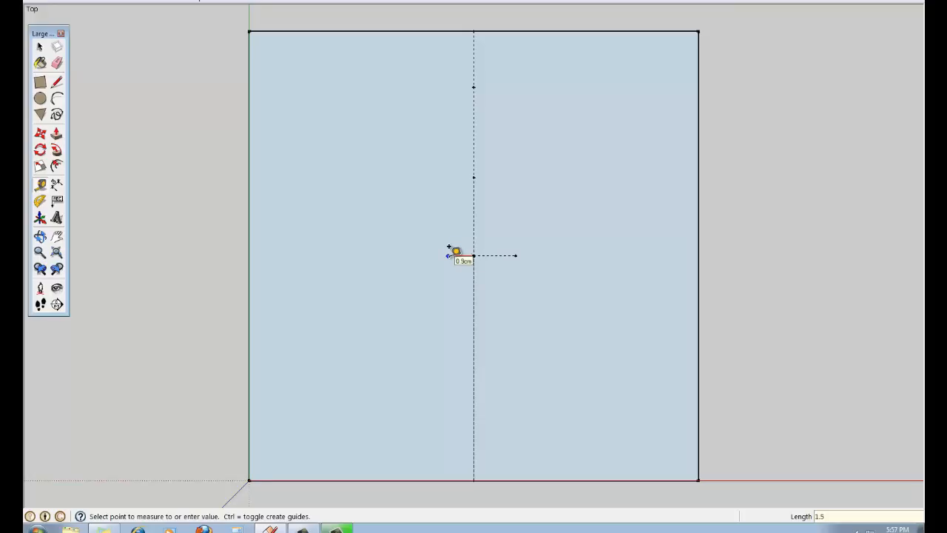
pyautogui.press('Return')
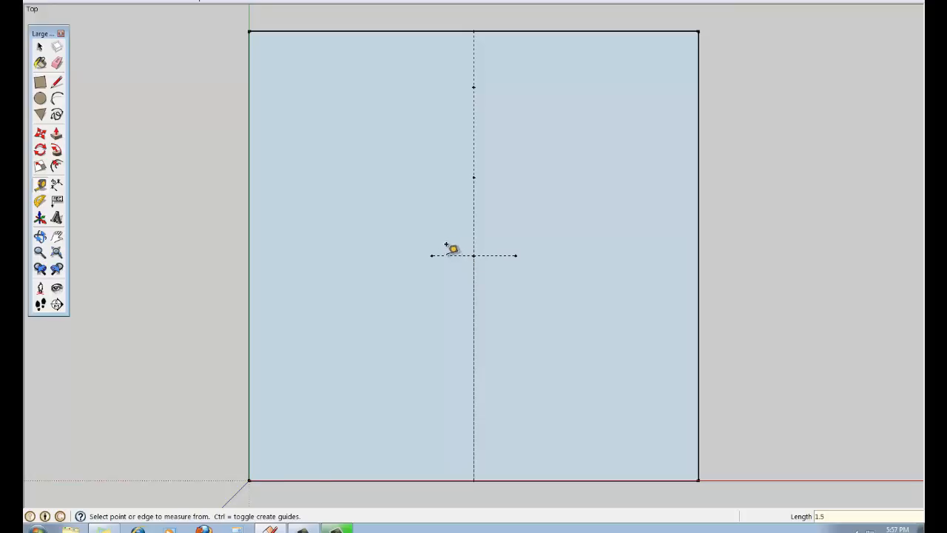
# Step: Create 1.5 cm horizontal guides to both sides of the guide point 2.8 cm higher on the centre guide
pyautogui.click(473, 167)
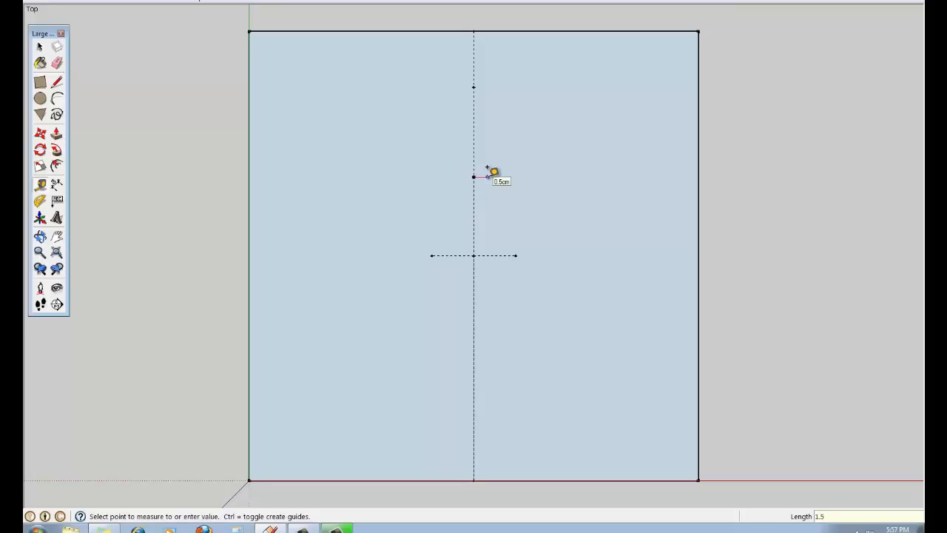
pyautogui.press('Return')
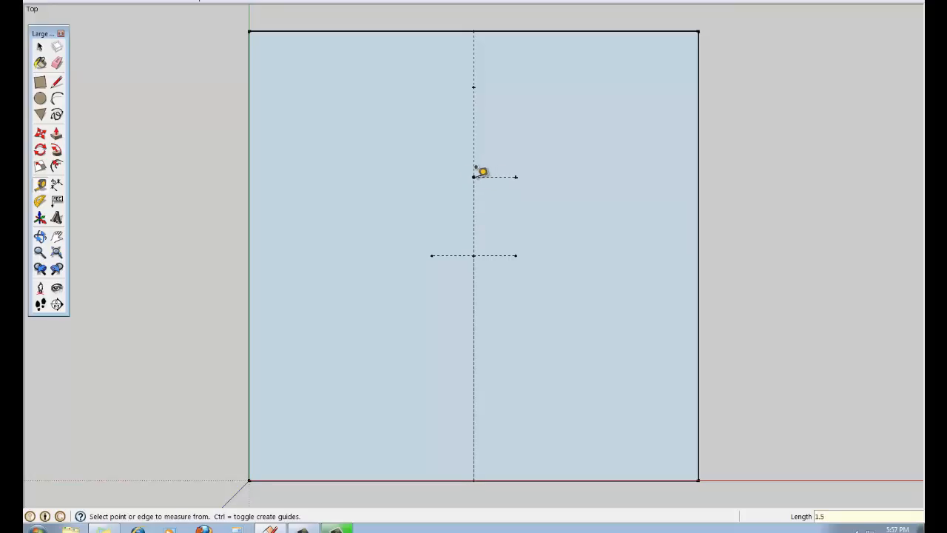
pyautogui.click(475, 171)
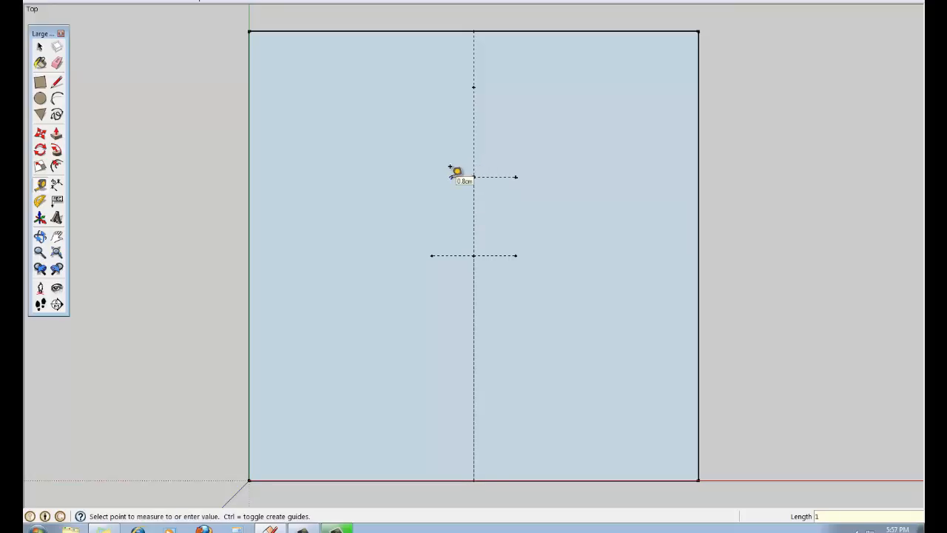
pyautogui.press('Return')
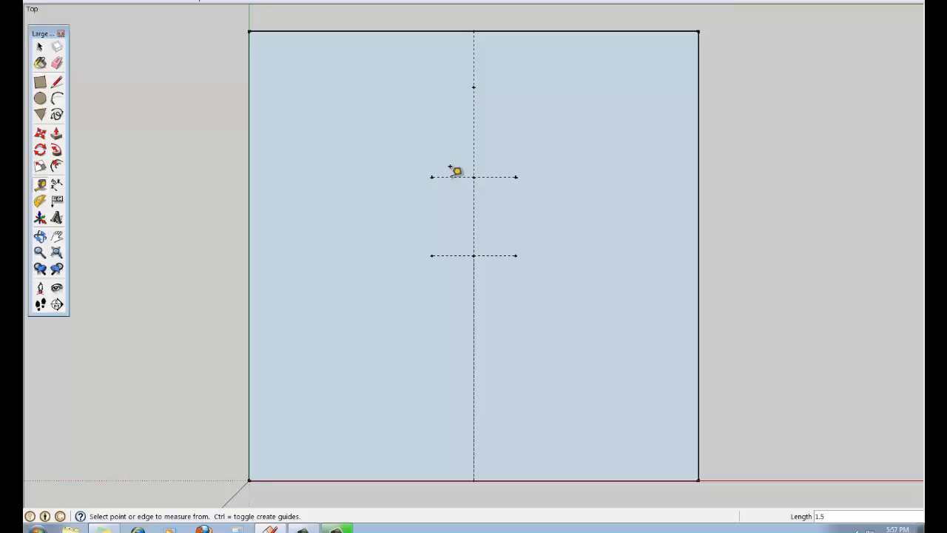
# Step: Draw a rectangle from the upper horizontal guides' left end to the lower horizontal guides' right end
pyautogui.click(41, 83)
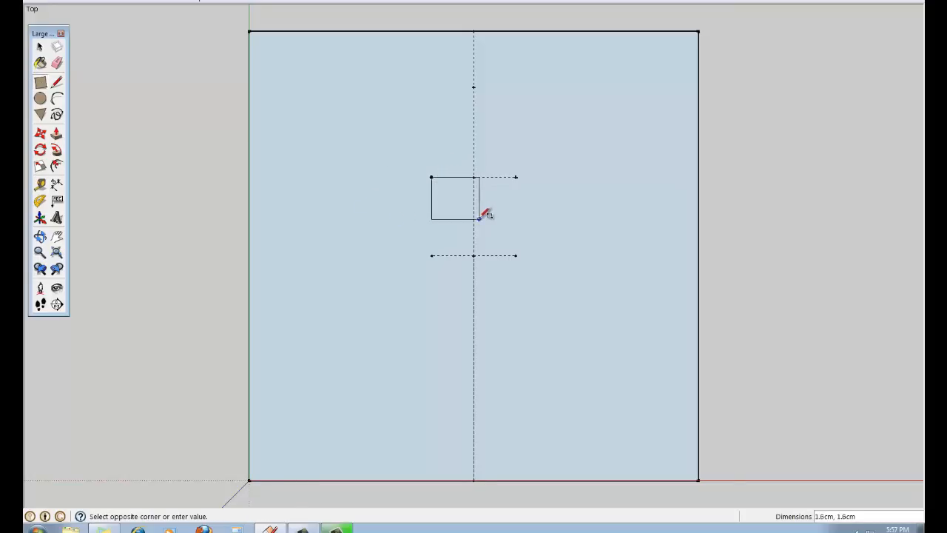
pyautogui.click(516, 254)
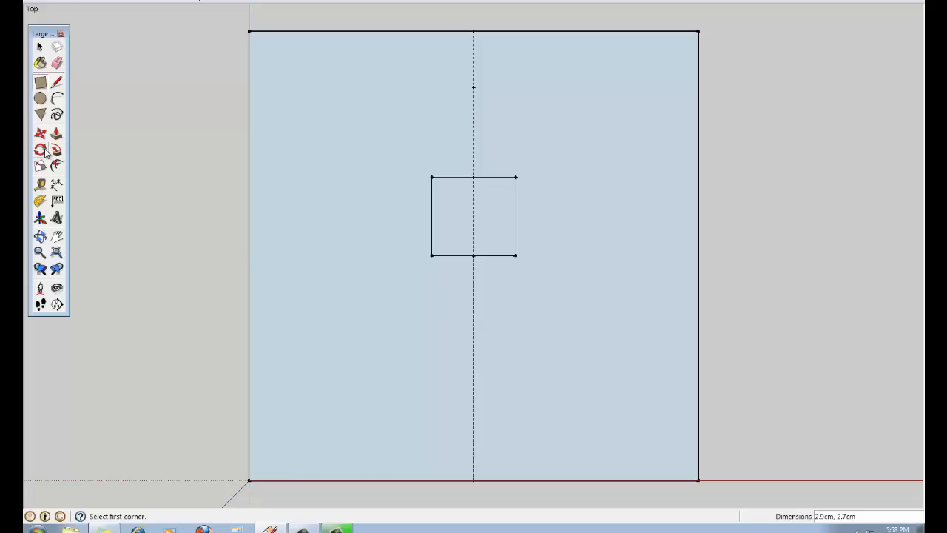
pyautogui.click(40, 199)
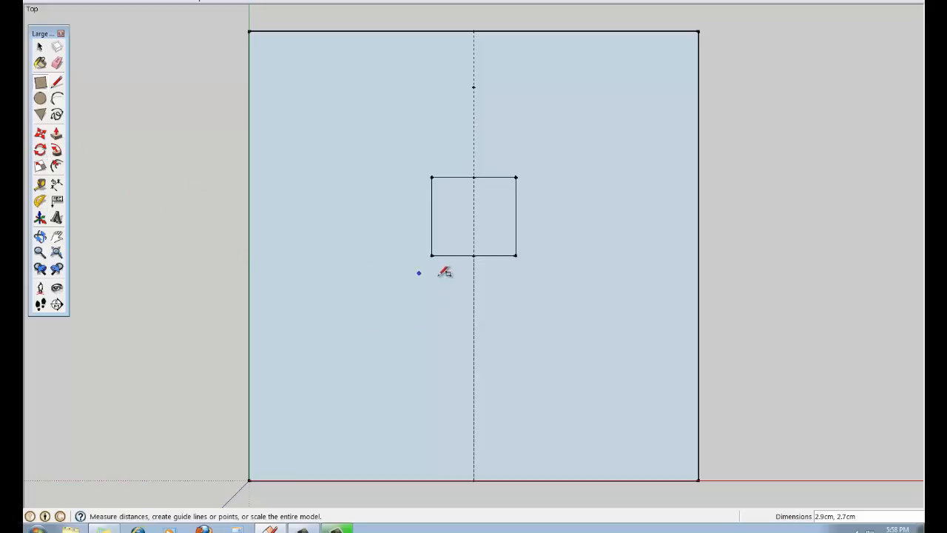
pyautogui.click(479, 255)
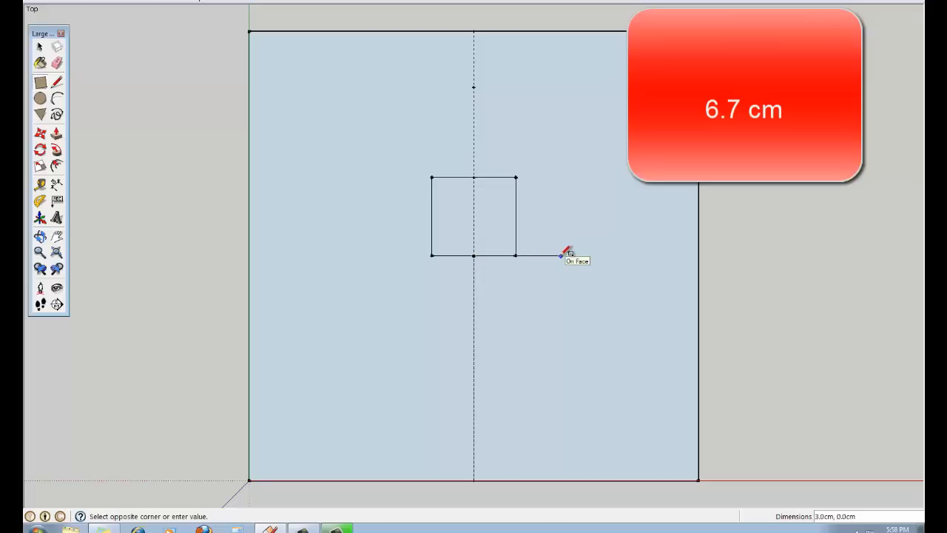
pyautogui.press('Escape')
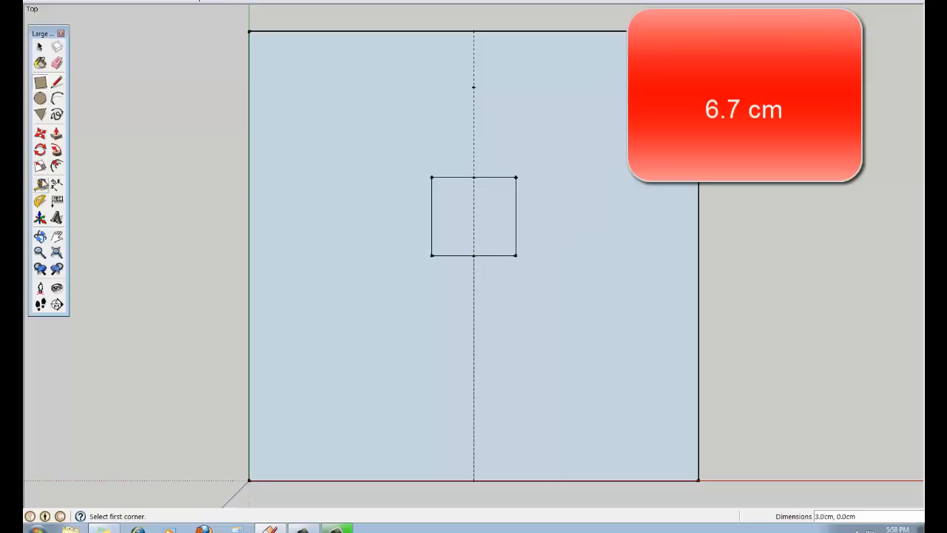
# Step: Create 6.7 cm horizontal guides to both sides of the midpoint of the small rectangle's lower edge
pyautogui.click(41, 185)
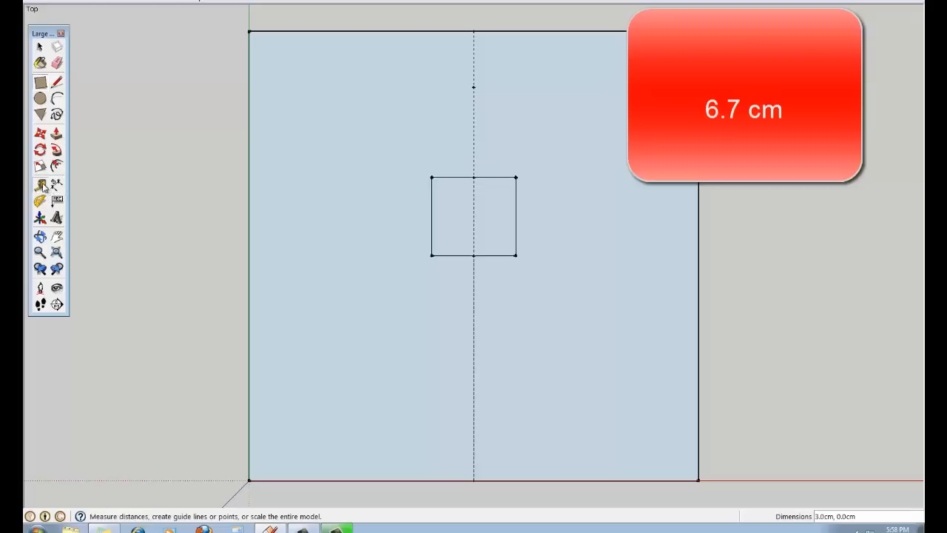
pyautogui.click(474, 255)
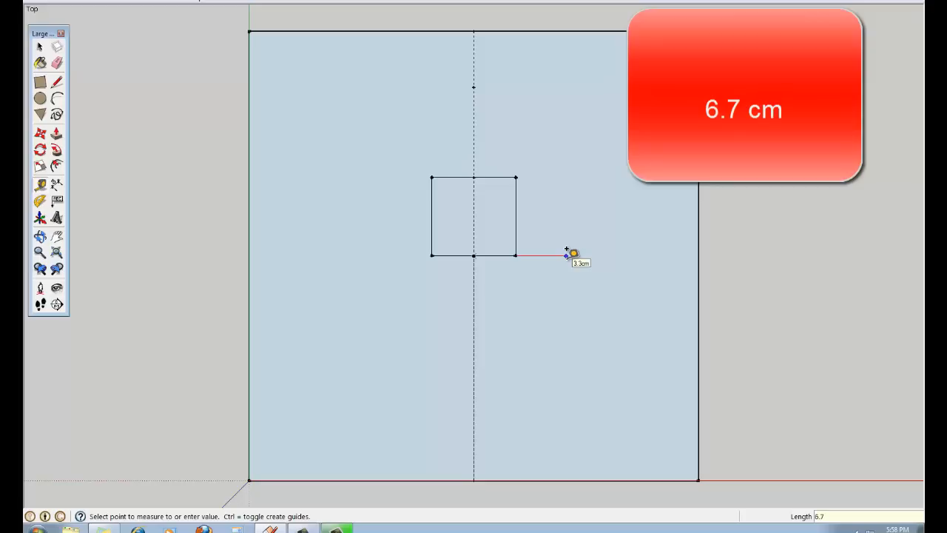
pyautogui.press('Return')
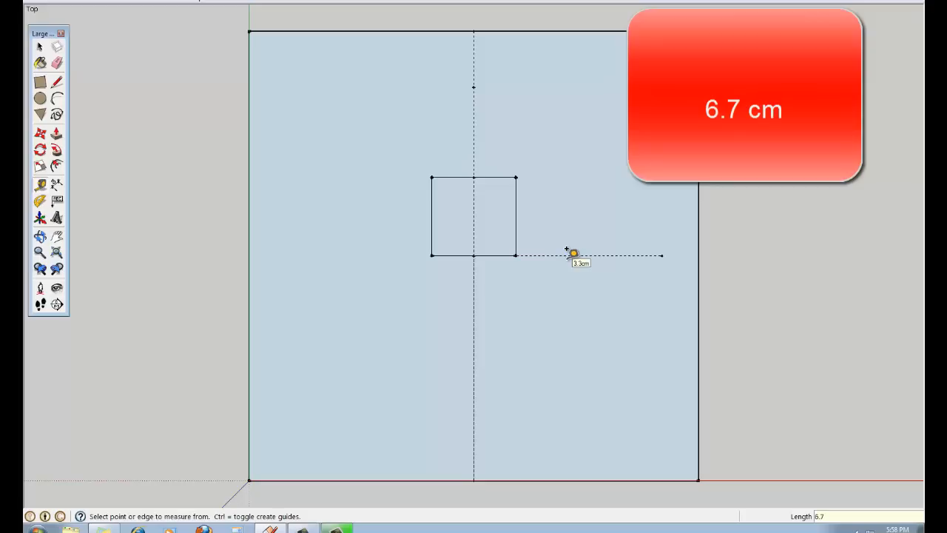
pyautogui.click(474, 255)
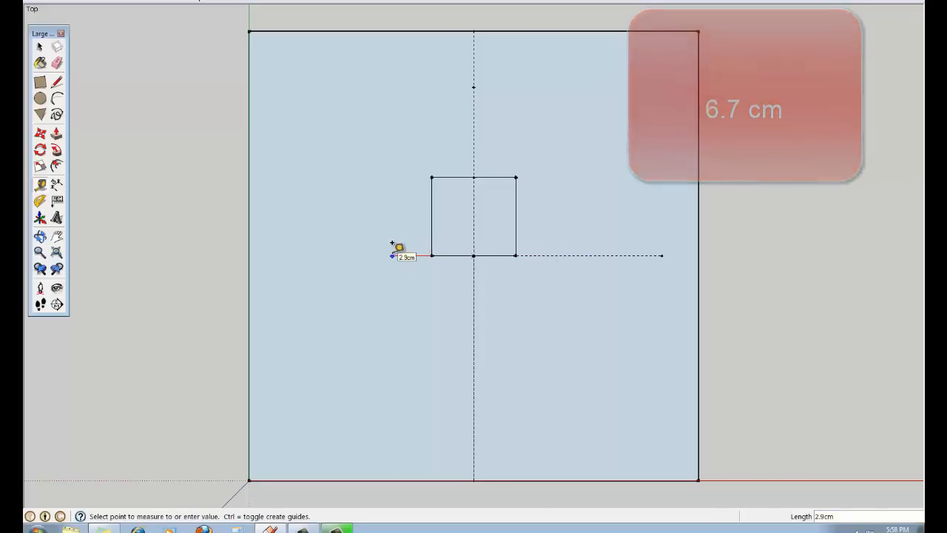
pyautogui.write('6.7')
pyautogui.press('Return')
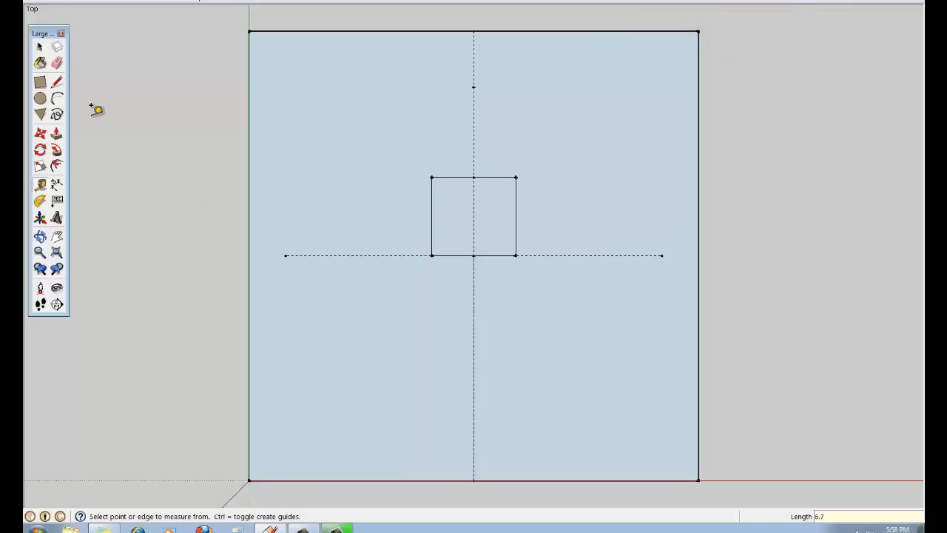
# Step: Draw straight lines from the midpoint of the square's lower edge to the outer ends of both 6.7 cm guides
pyautogui.click(57, 83)
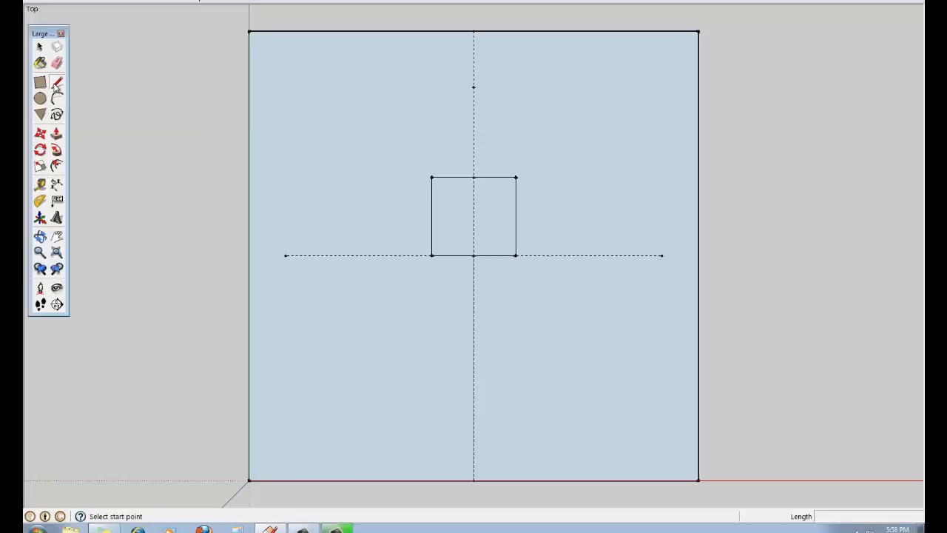
pyautogui.click(474, 480)
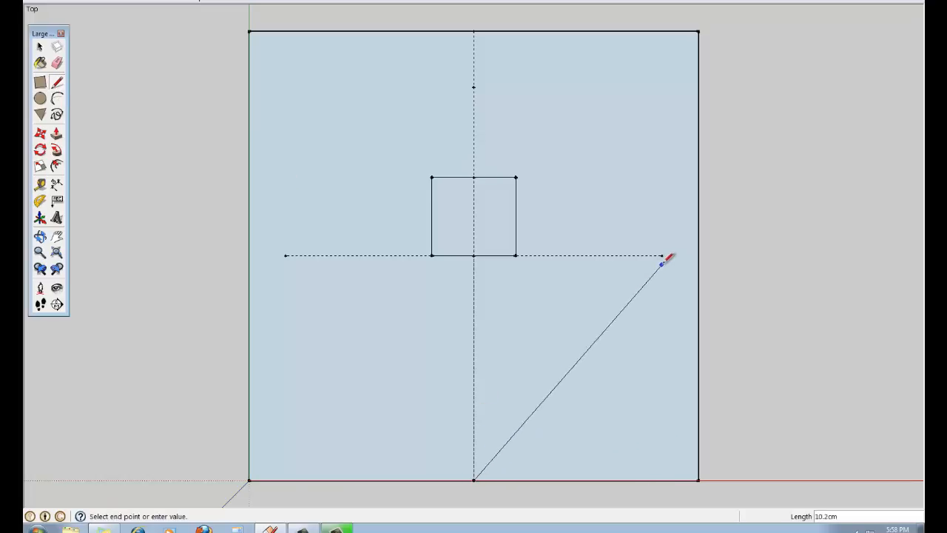
pyautogui.click(661, 256)
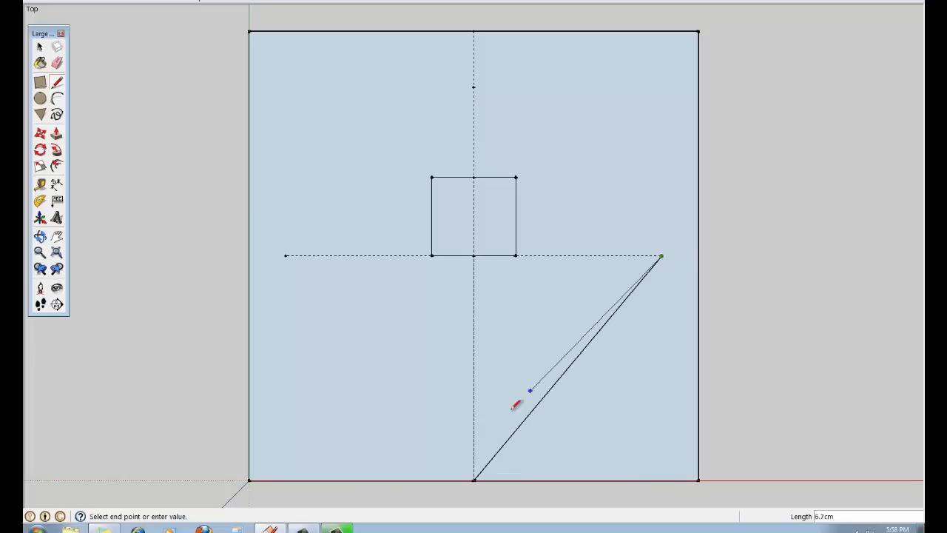
pyautogui.click(475, 479)
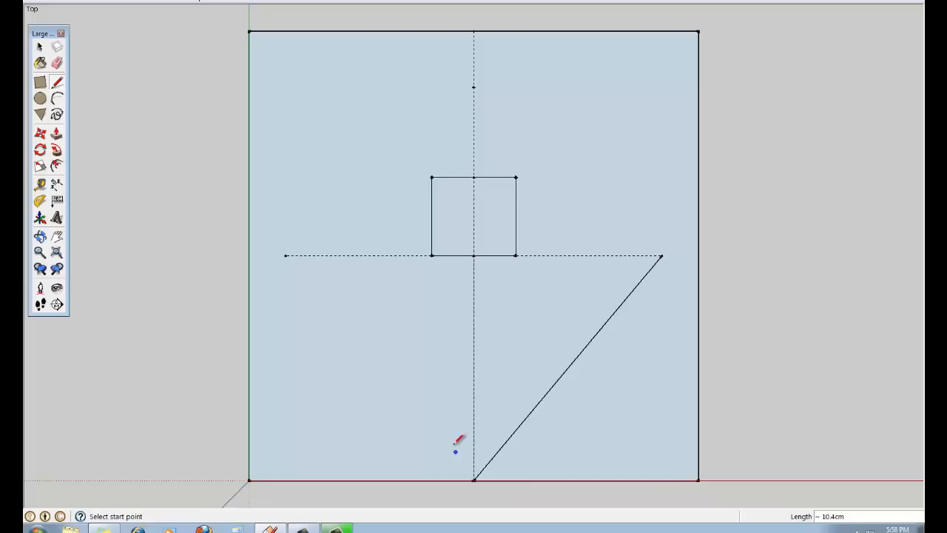
pyautogui.click(474, 479)
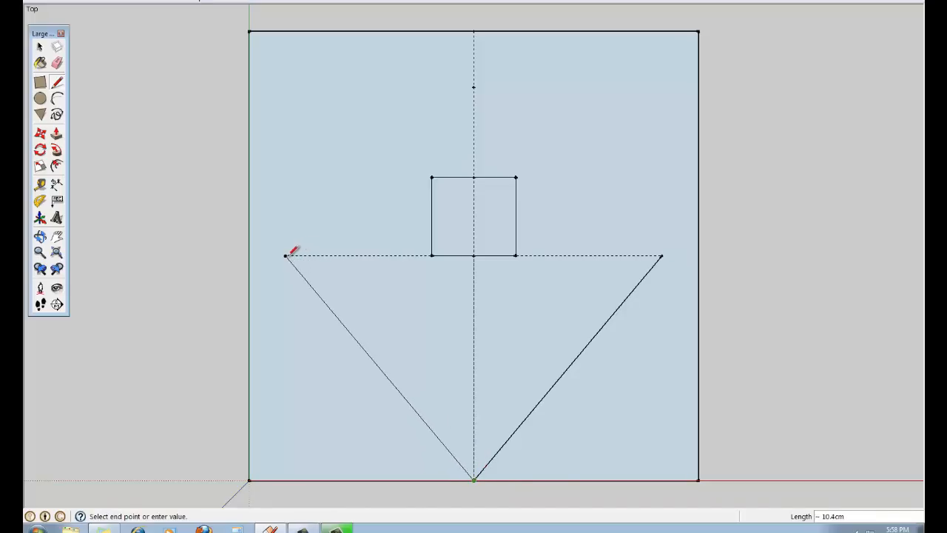
pyautogui.click(286, 255)
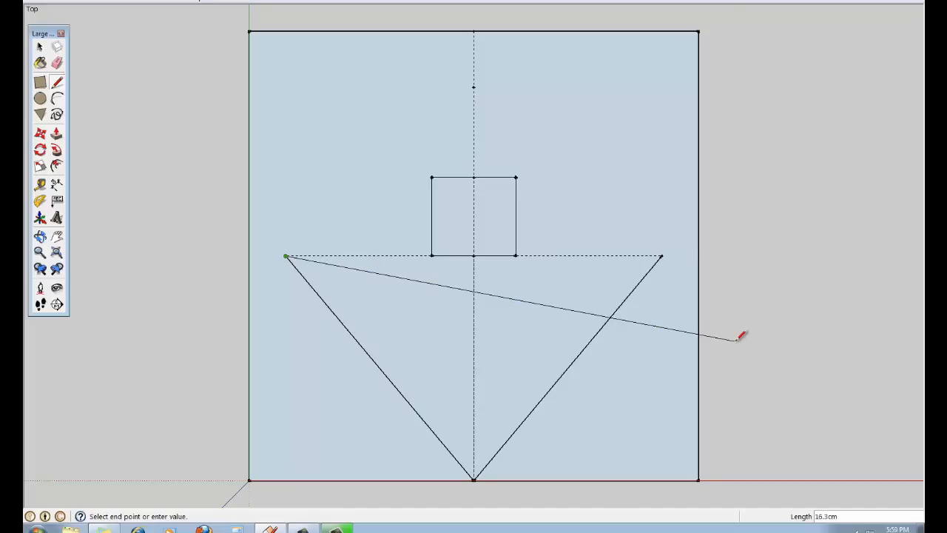
pyautogui.press('Escape')
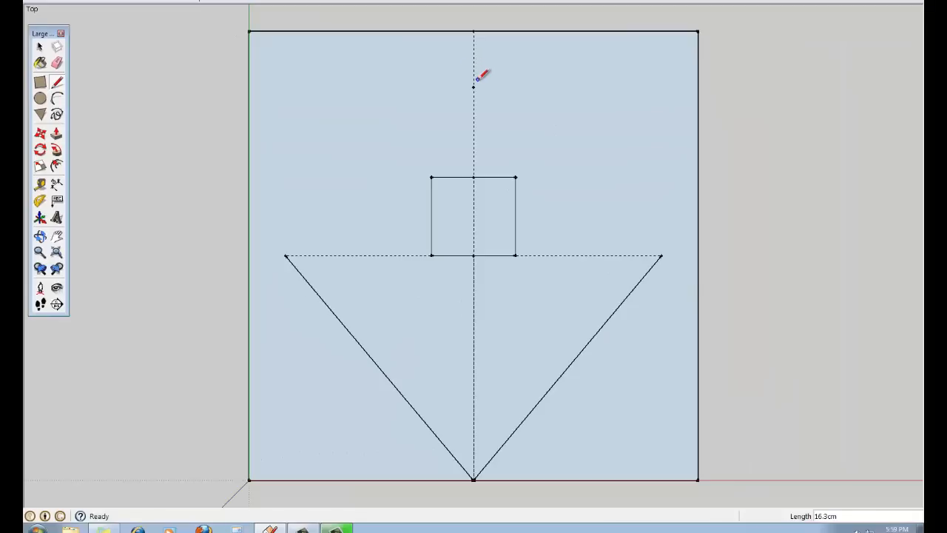
# Step: Draw an arc from the upper end of each slanted line to the upper guide point on the centre guide, closing a heart outline
pyautogui.click(58, 99)
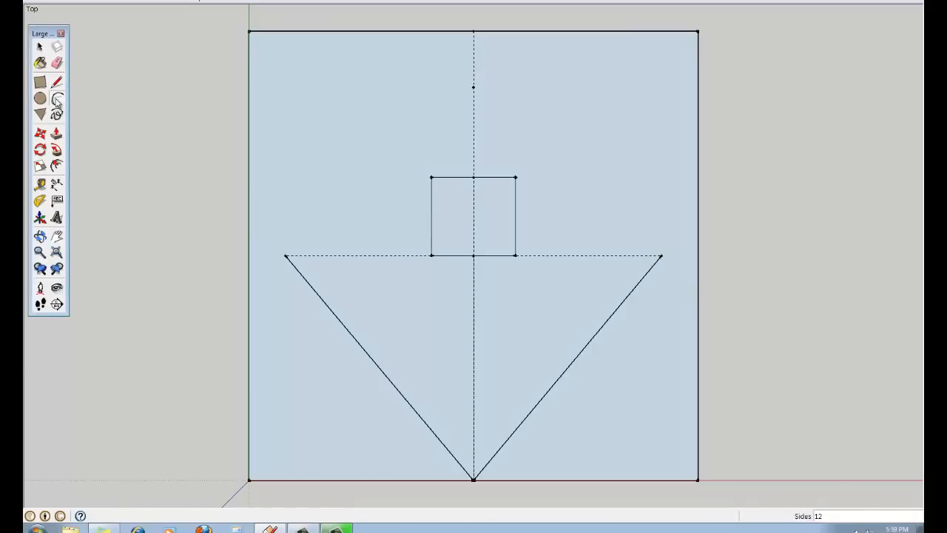
pyautogui.click(285, 256)
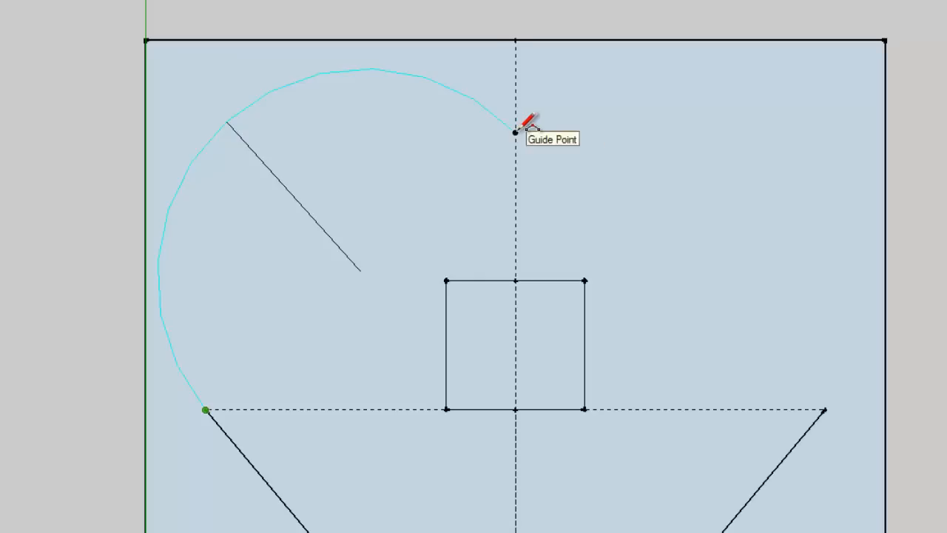
pyautogui.click(516, 131)
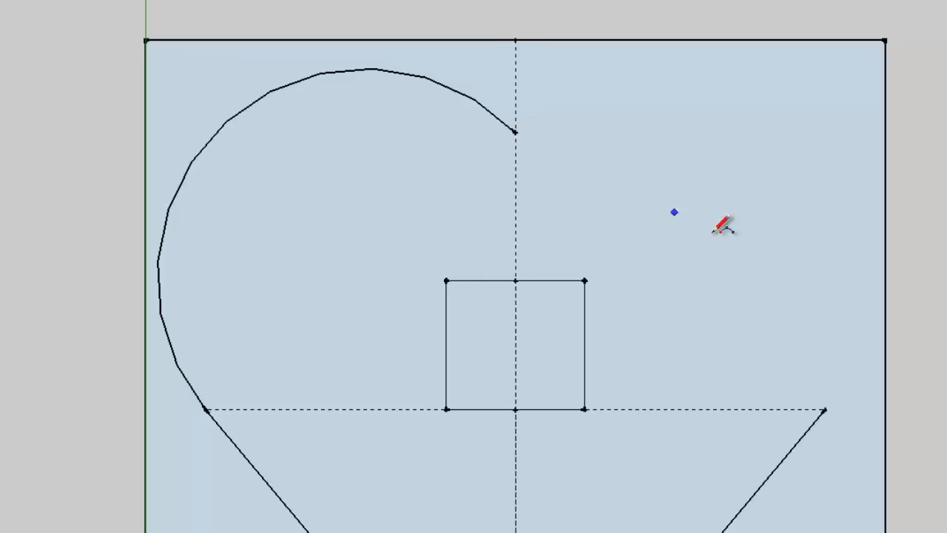
pyautogui.click(824, 409)
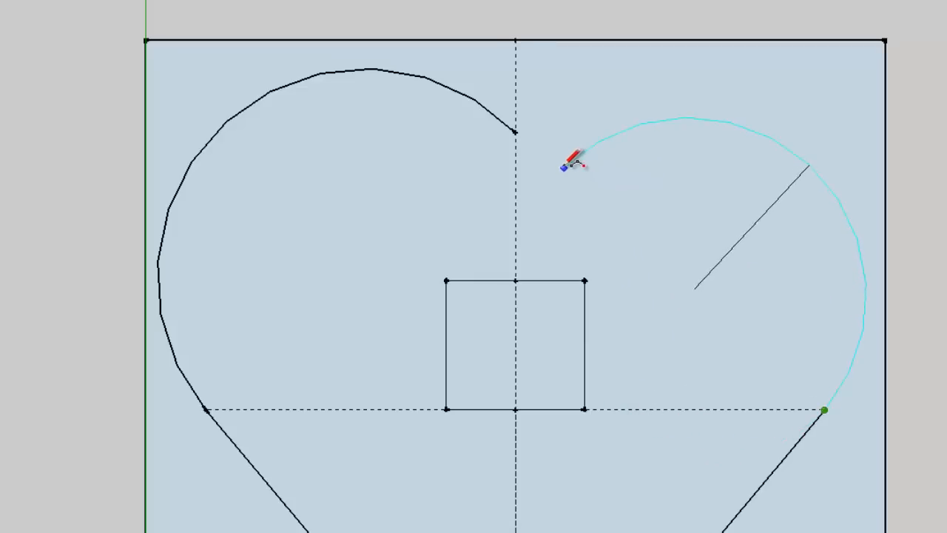
pyautogui.click(518, 131)
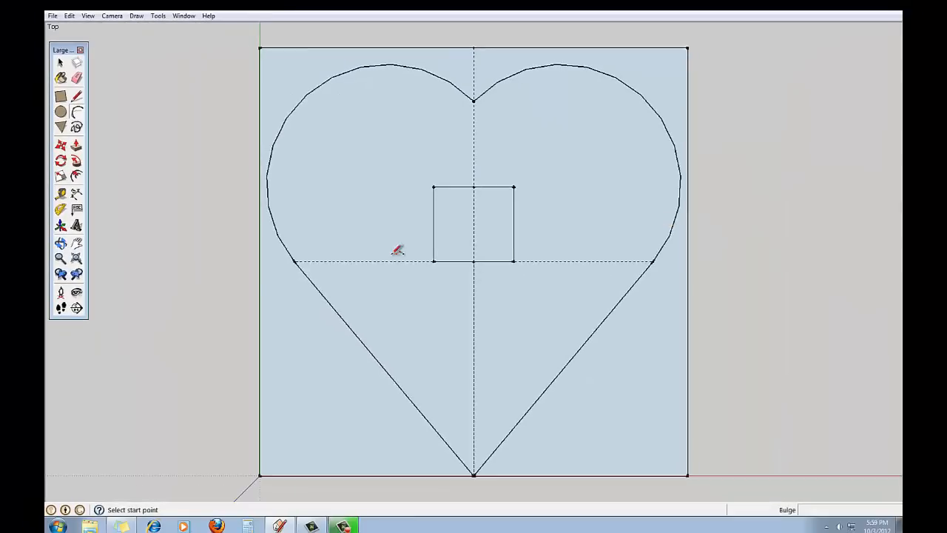
# Step: Erase the square's outer edges around the heart and the centre guide segment above the heart's notch
pyautogui.click(62, 244)
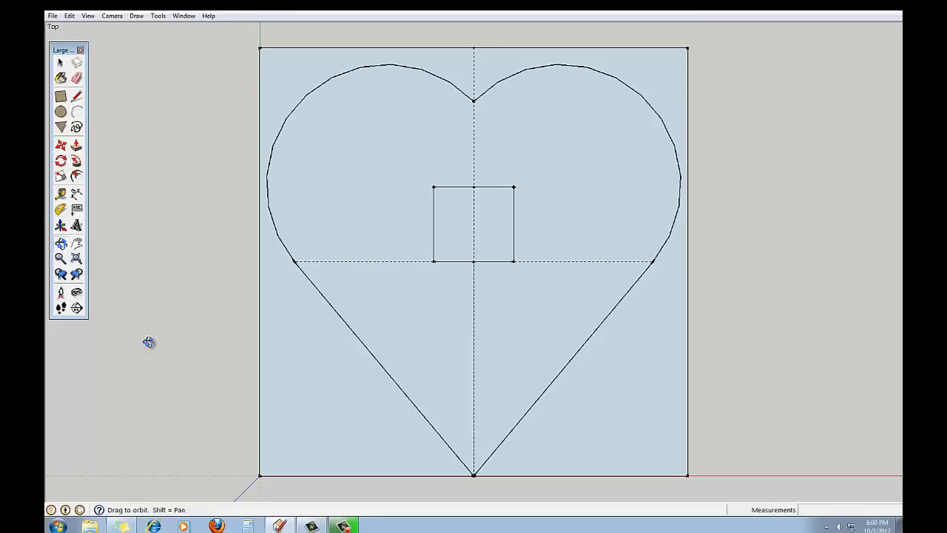
pyautogui.moveTo(182, 417)
pyautogui.mouseDown()
pyautogui.moveTo(232, 389)
pyautogui.moveTo(245, 311)
pyautogui.mouseUp()
pyautogui.moveTo(228, 397); pyautogui.dragTo(264, 311)
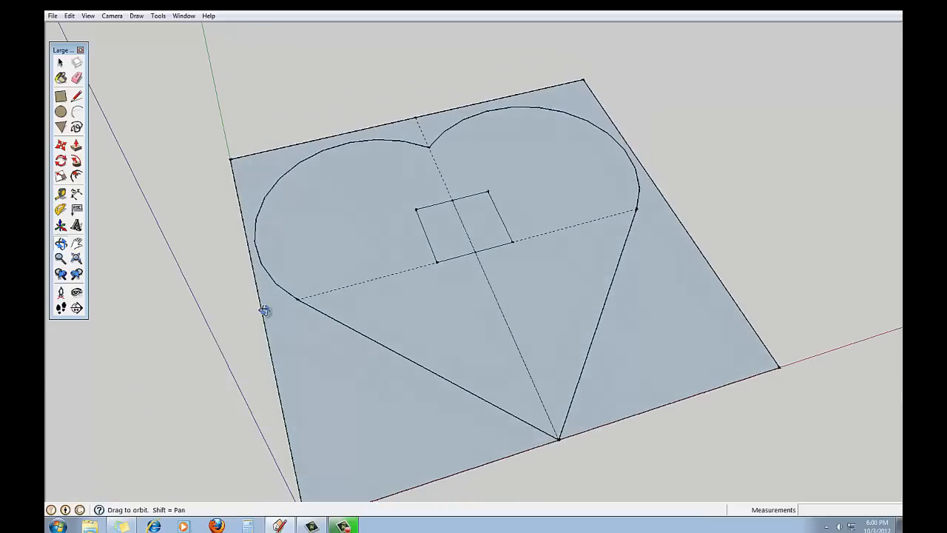
pyautogui.moveTo(203, 412)
pyautogui.mouseDown()
pyautogui.moveTo(209, 348)
pyautogui.moveTo(173, 321)
pyautogui.moveTo(191, 331)
pyautogui.mouseUp()
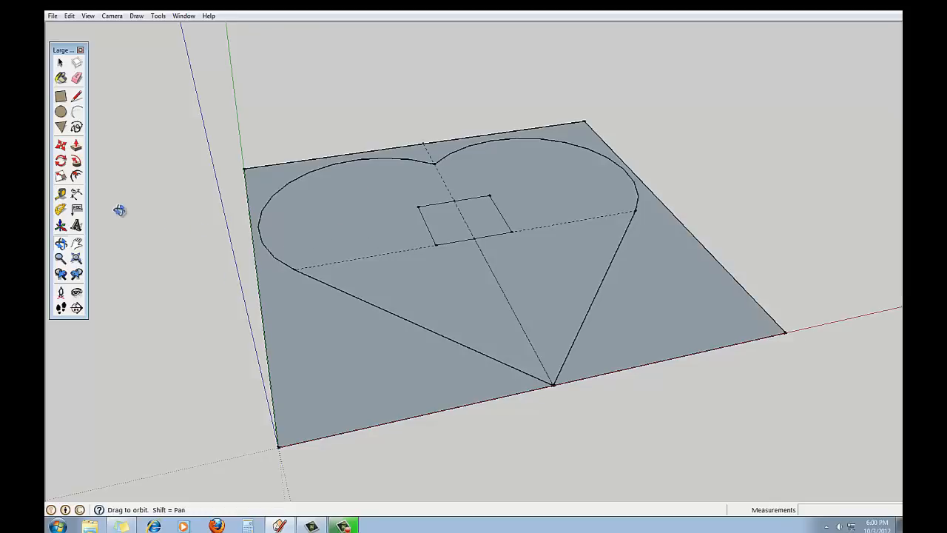
pyautogui.click(76, 78)
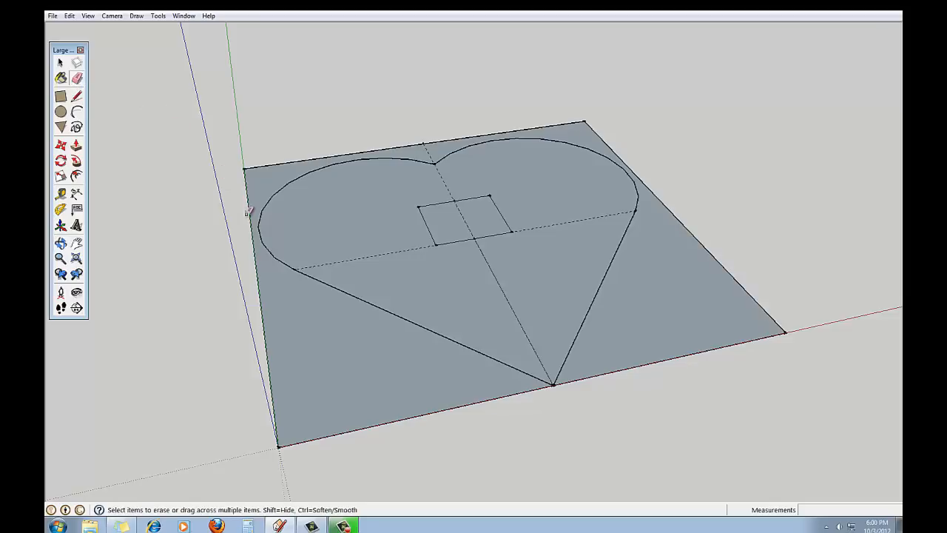
pyautogui.click(269, 346)
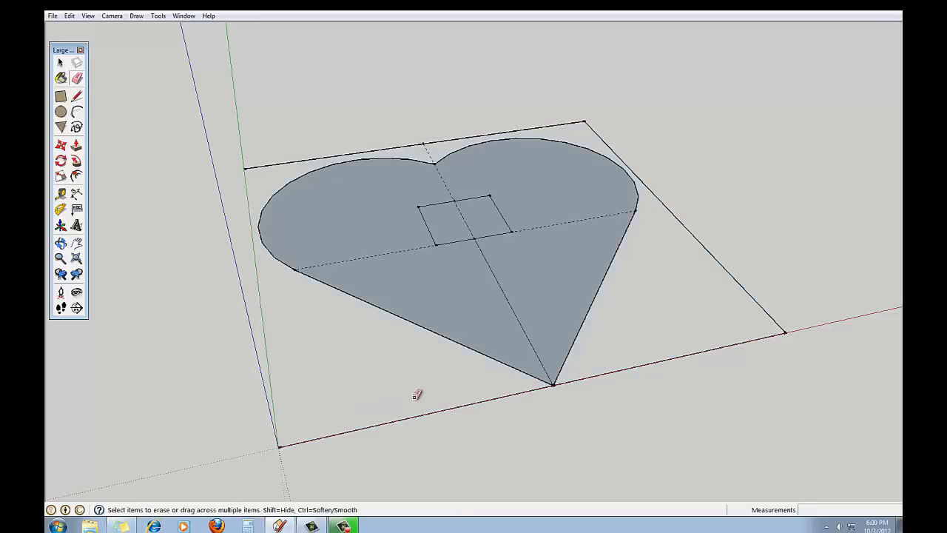
pyautogui.click(658, 363)
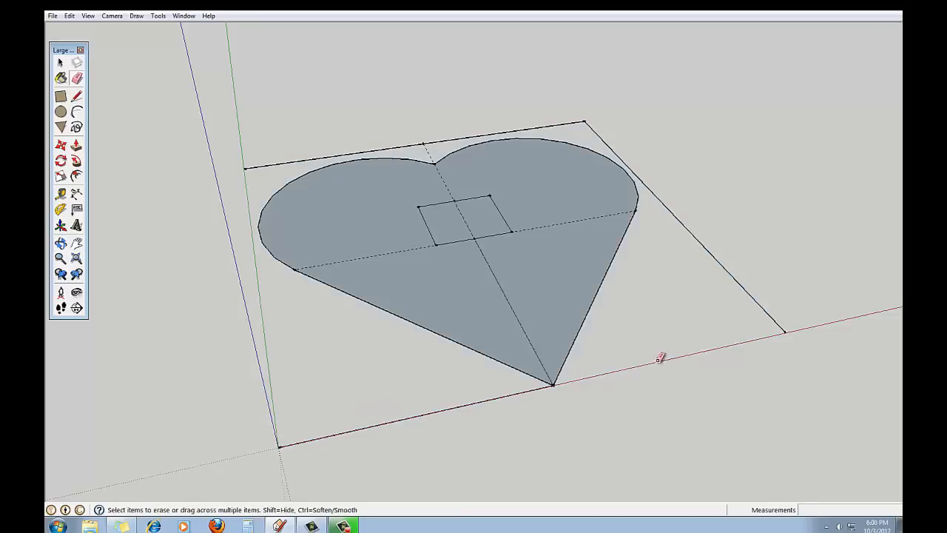
pyautogui.click(726, 267)
pyautogui.click(575, 122)
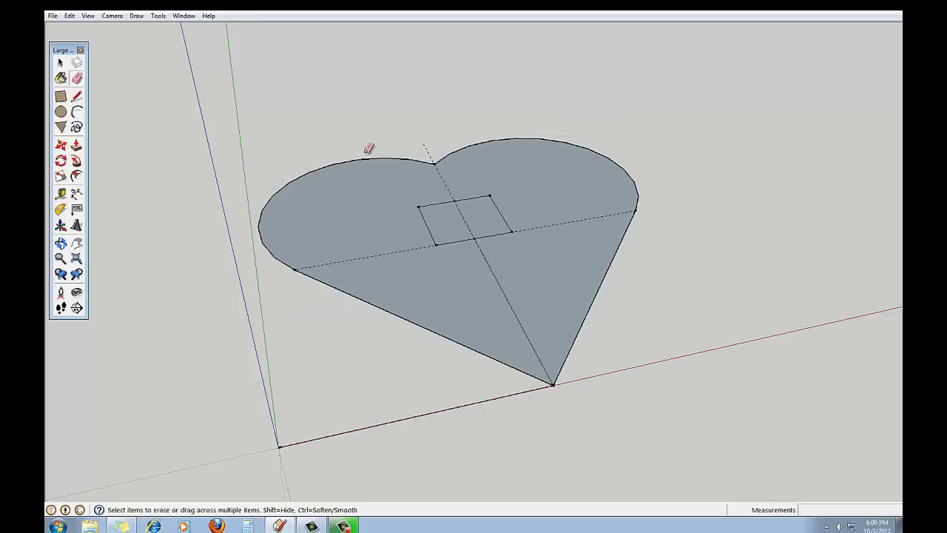
pyautogui.click(428, 148)
pyautogui.click(312, 438)
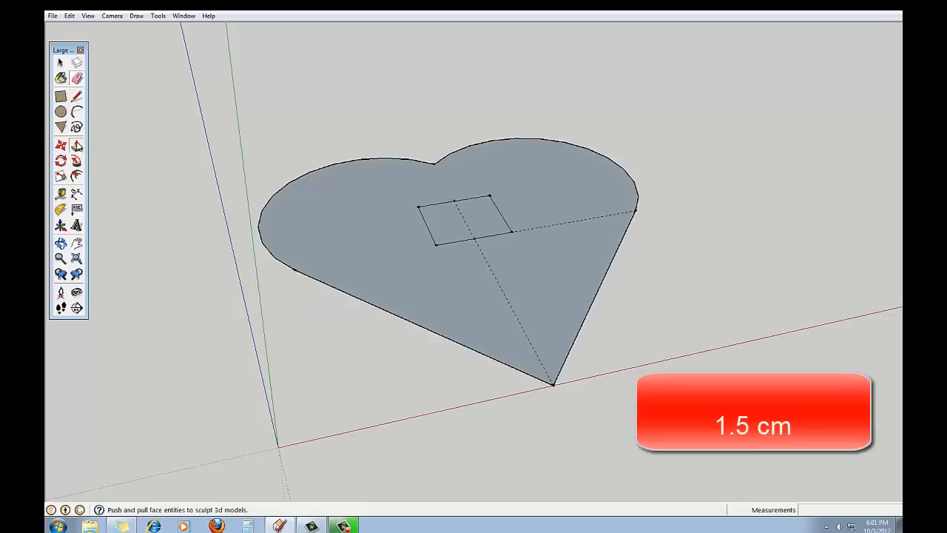
# Step: Push/Pull the heart face around the small rectangle up by 1.5 cm
pyautogui.click(77, 146)
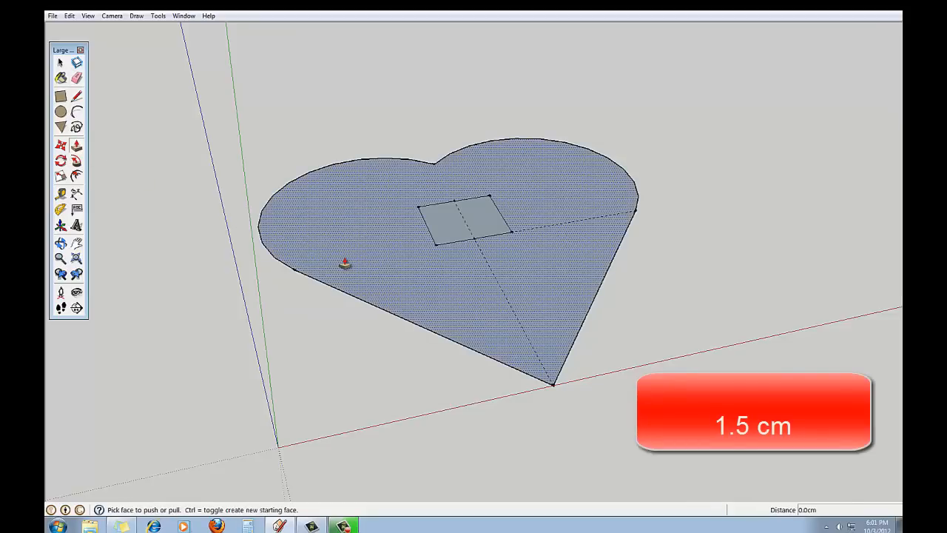
pyautogui.click(345, 263)
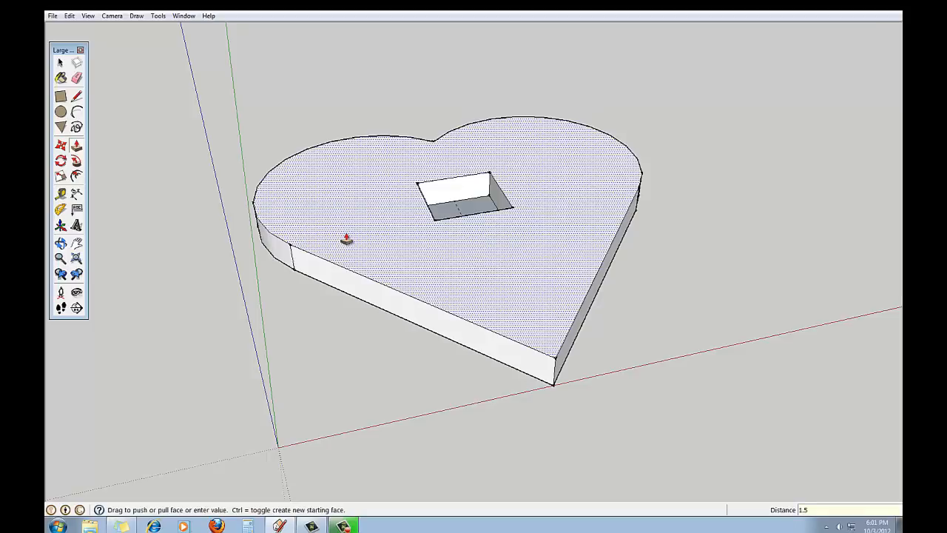
pyautogui.press('Return')
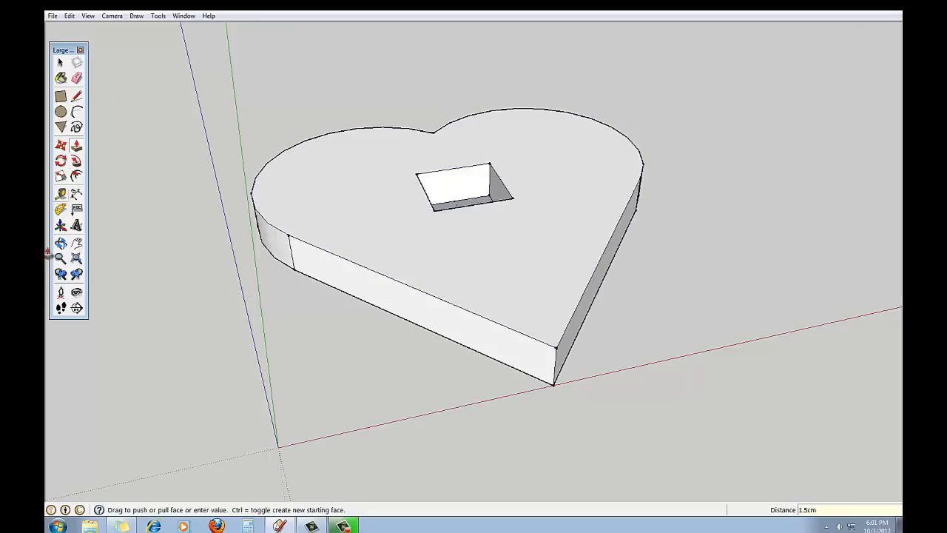
# Step: Erase the centre guide between the rectangle and the heart's tip on the underside of the heart
pyautogui.click(61, 242)
pyautogui.moveTo(178, 316); pyautogui.dragTo(512, 293)
pyautogui.moveTo(469, 376)
pyautogui.mouseDown()
pyautogui.moveTo(458, 232)
pyautogui.moveTo(421, 209)
pyautogui.mouseUp()
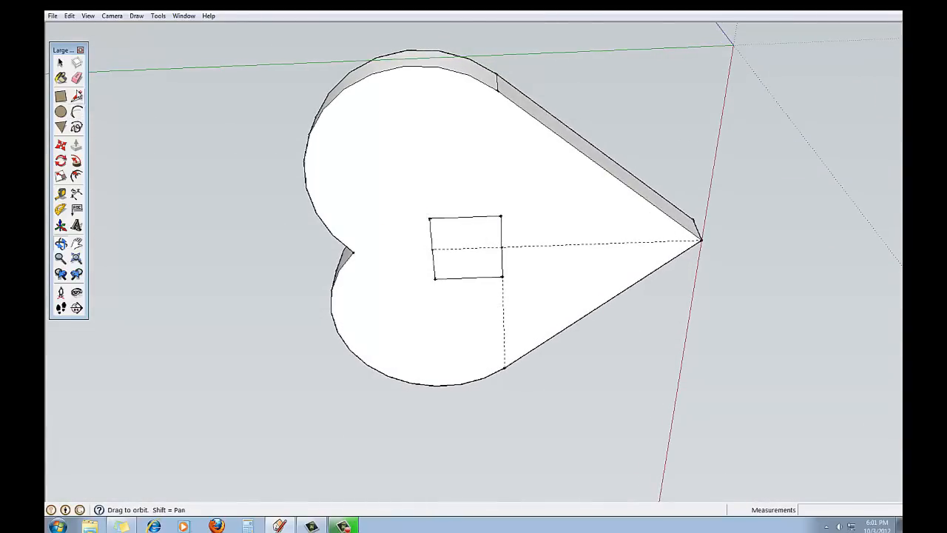
pyautogui.click(77, 77)
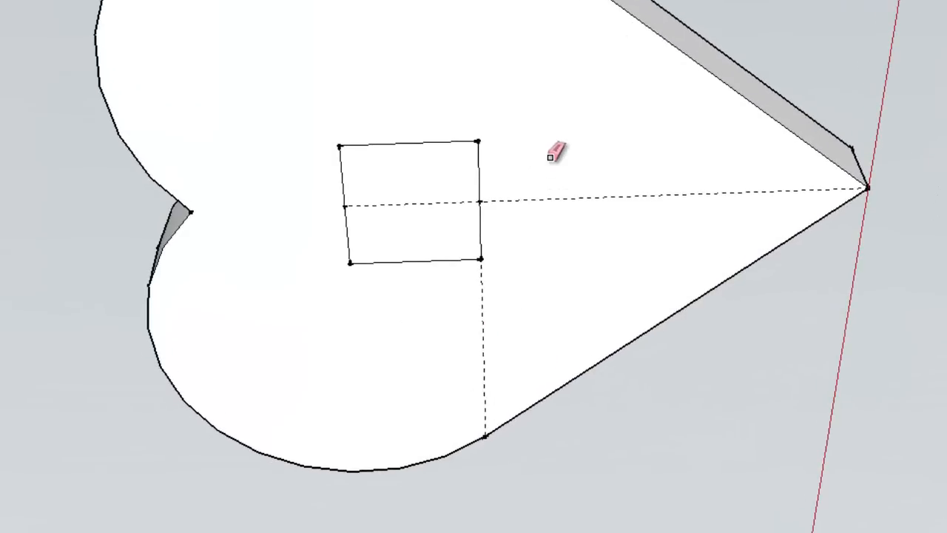
pyautogui.click(532, 200)
pyautogui.scroll(4, 484, 305)
pyautogui.scroll(2, 483, 341)
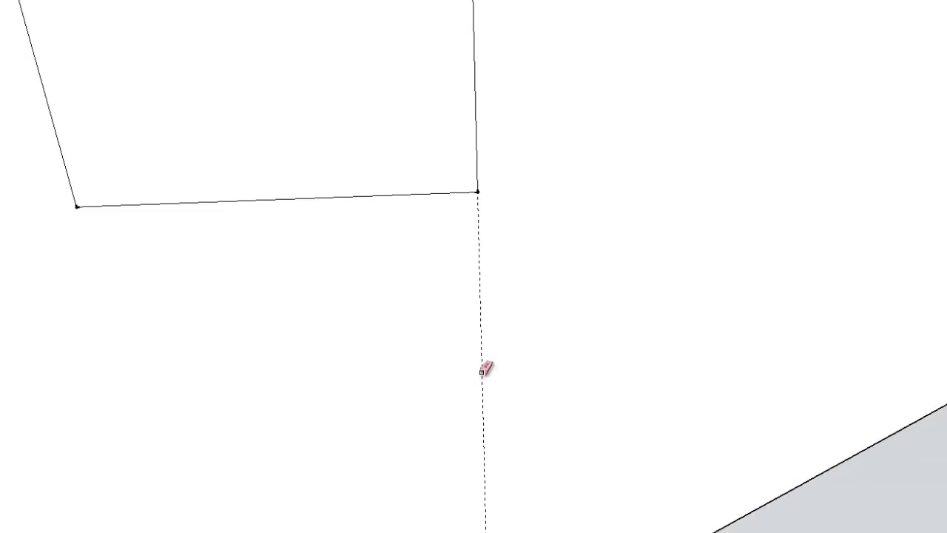
pyautogui.scroll(-4, 483, 370)
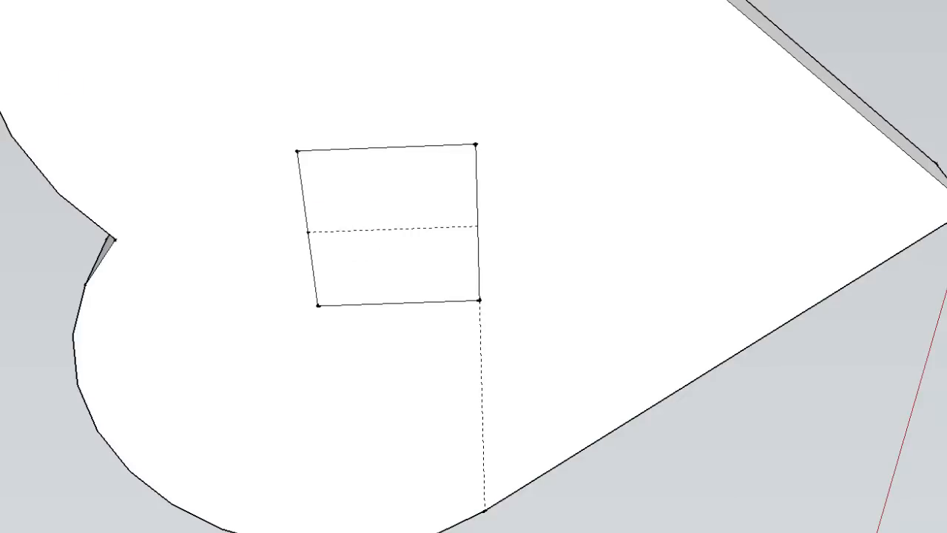
# Step: Redraw the rectangle over the opening's outline on the heart's underside and erase its face to open the hole through
pyautogui.press('r')
pyautogui.click(297, 150)
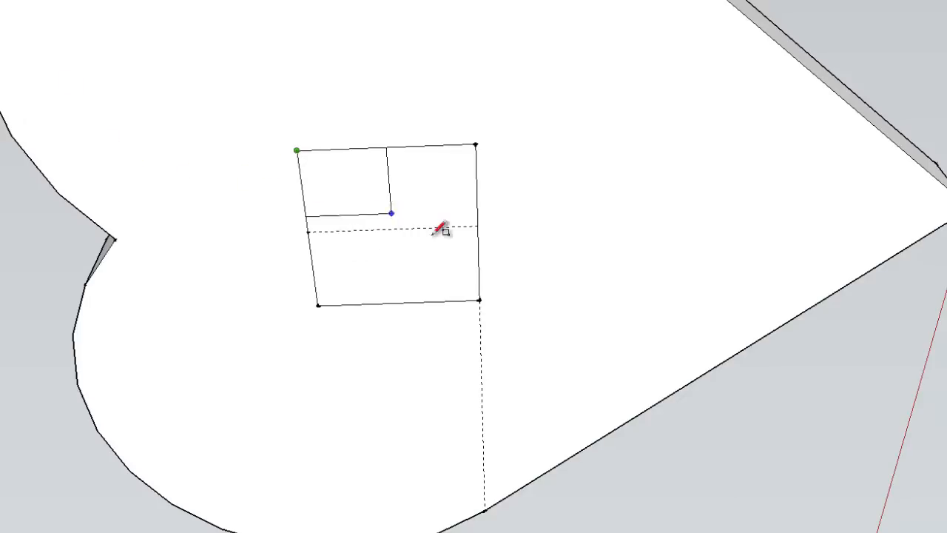
pyautogui.click(479, 299)
pyautogui.rightClick(397, 239)
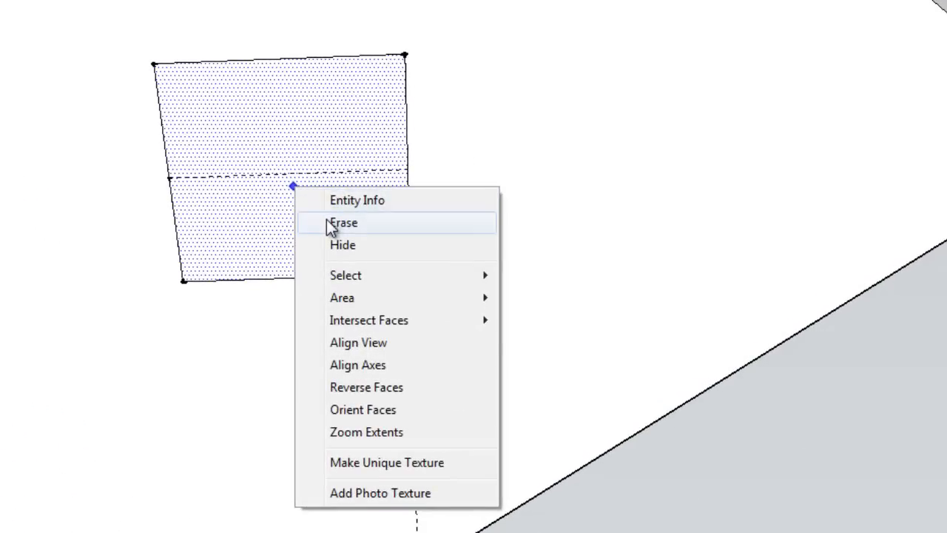
pyautogui.click(342, 222)
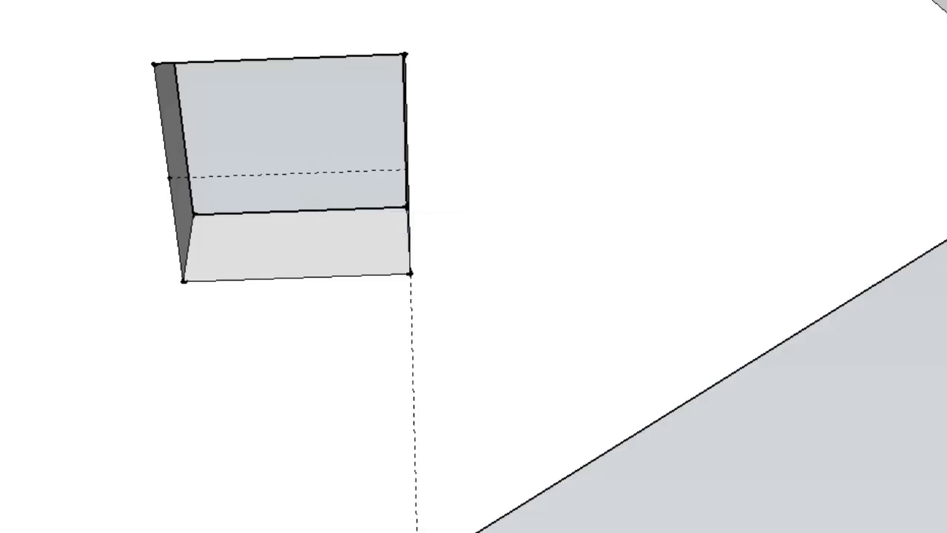
# Step: Erase the guide crossing the rectangular opening and the guide running from the opening's corner to the heart's edge
pyautogui.press('e')
pyautogui.click(288, 174)
pyautogui.click(29, 245)
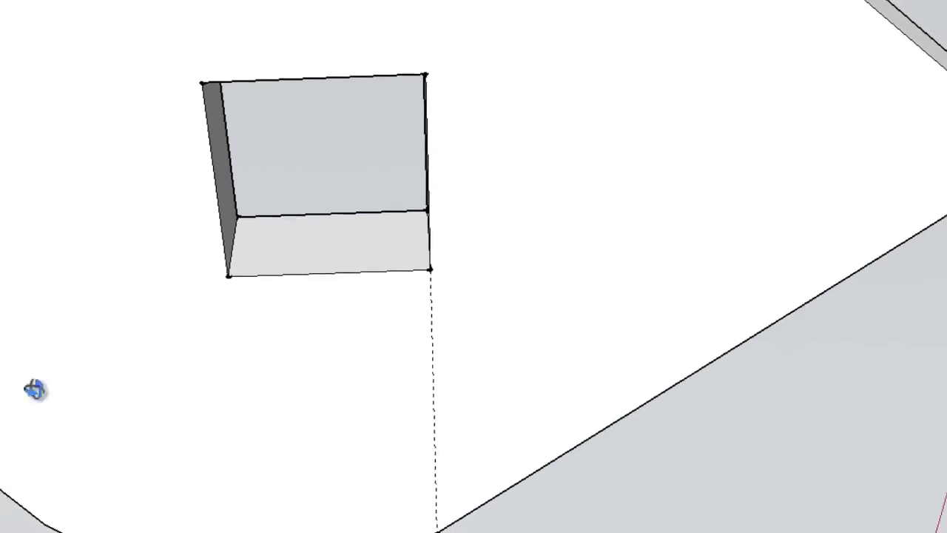
pyautogui.moveTo(493, 467)
pyautogui.mouseDown()
pyautogui.moveTo(496, 450)
pyautogui.moveTo(385, 267)
pyautogui.moveTo(436, 296)
pyautogui.mouseUp()
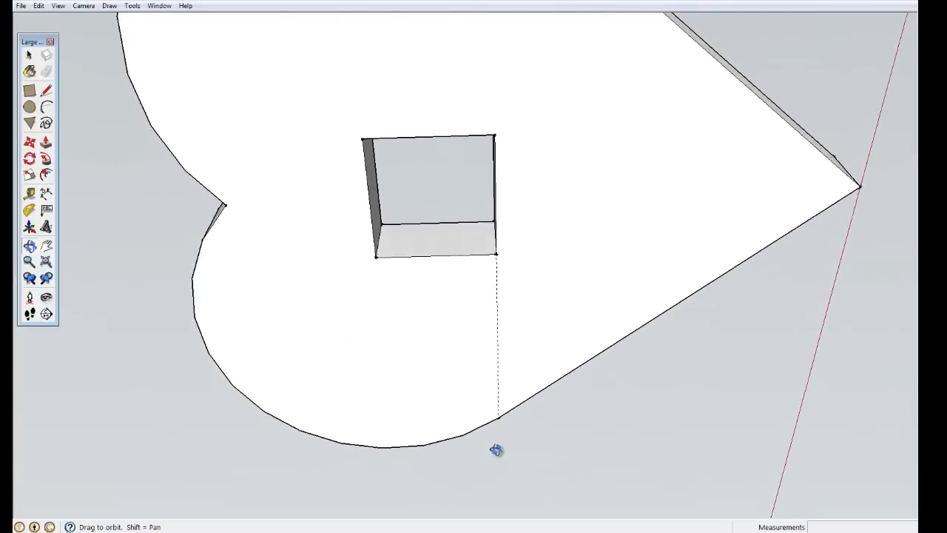
pyautogui.moveTo(629, 362); pyautogui.dragTo(448, 250)
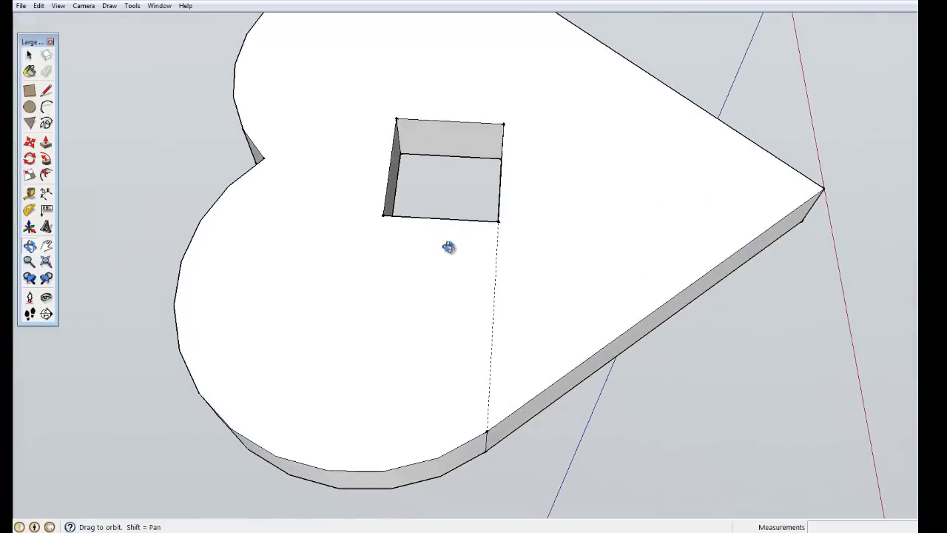
pyautogui.moveTo(607, 416); pyautogui.dragTo(516, 278)
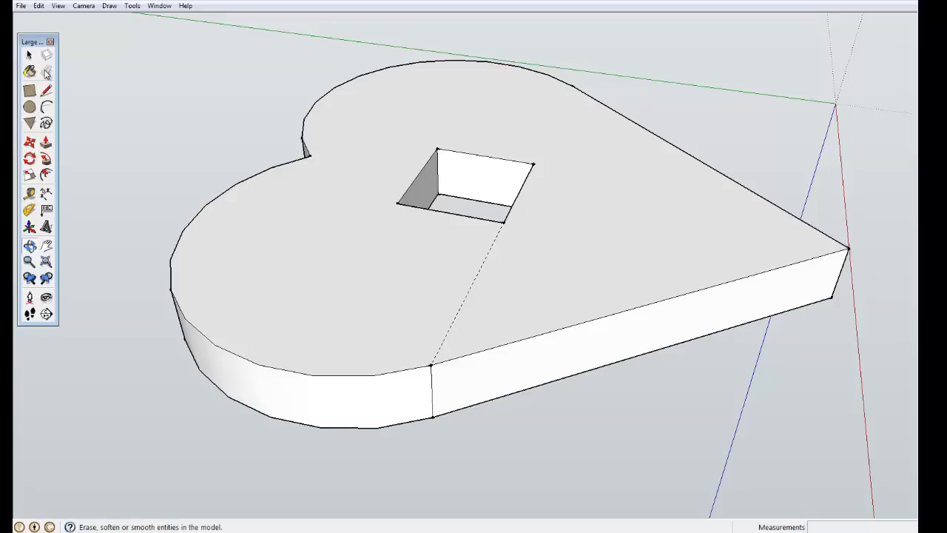
pyautogui.click(46, 72)
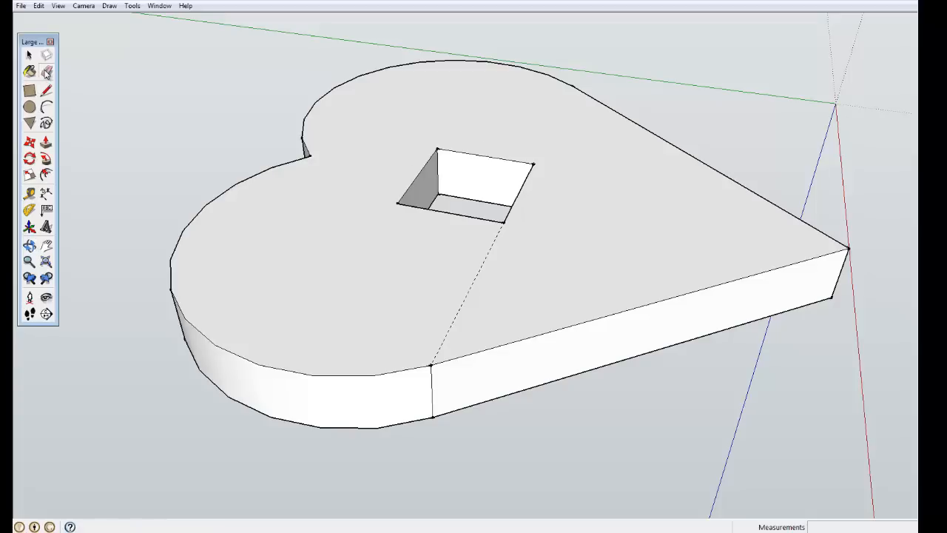
pyautogui.click(467, 294)
# Step: Select the whole heart and make it a component named "heart"
pyautogui.click(29, 245)
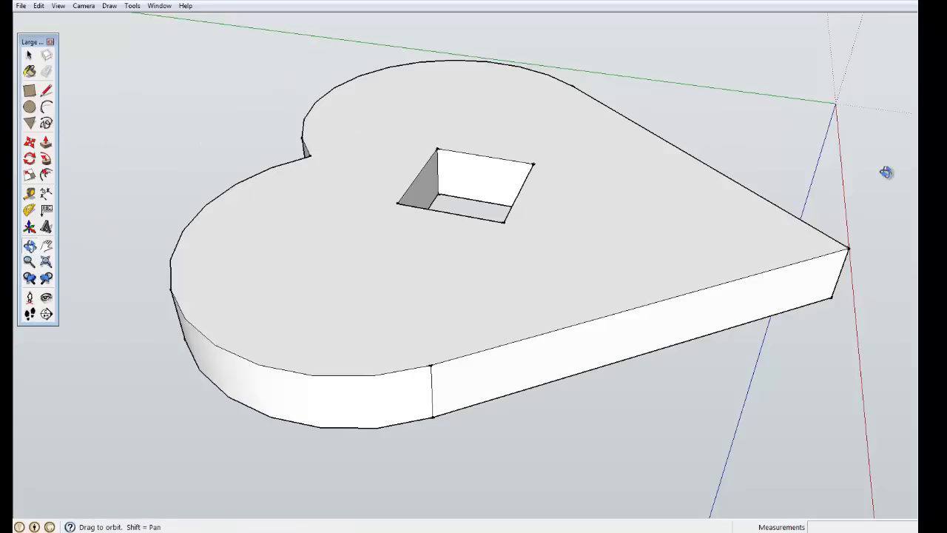
pyautogui.moveTo(873, 191); pyautogui.dragTo(393, 146)
pyautogui.scroll(-2, 428, 196)
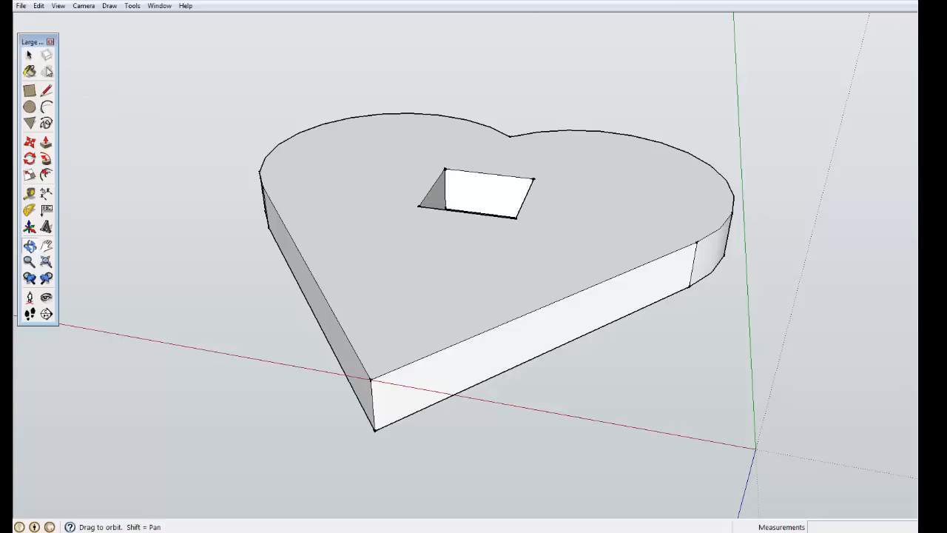
pyautogui.click(29, 56)
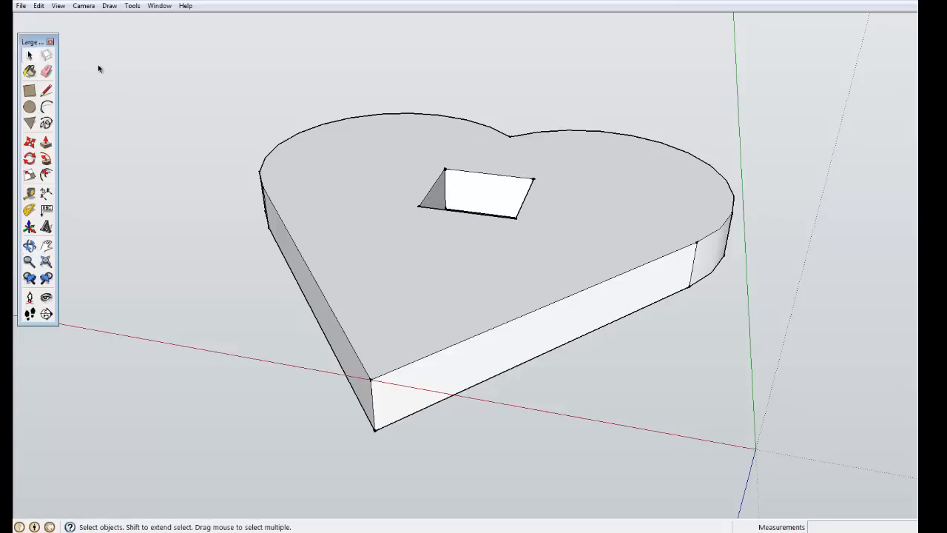
pyautogui.moveTo(129, 42); pyautogui.dragTo(859, 466)
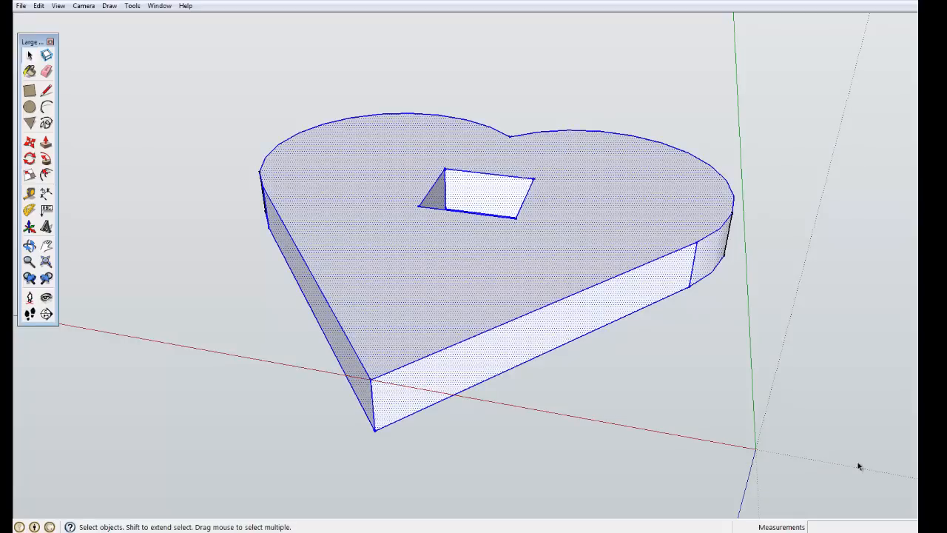
pyautogui.press('g')
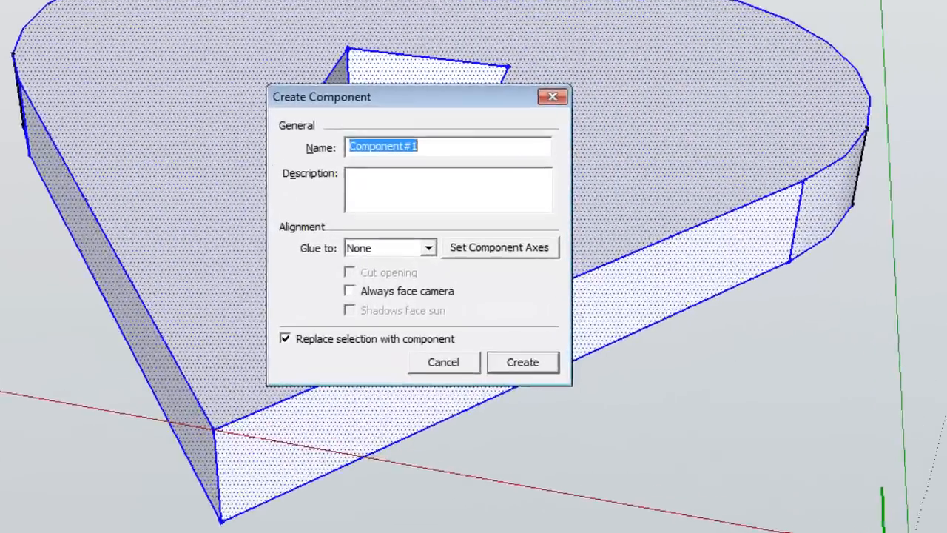
pyautogui.write('h')
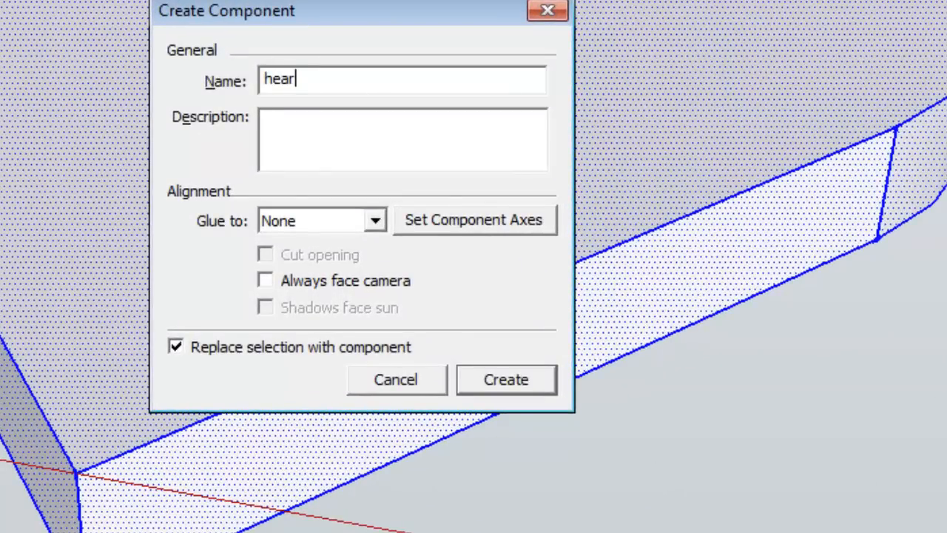
pyautogui.write('ear')
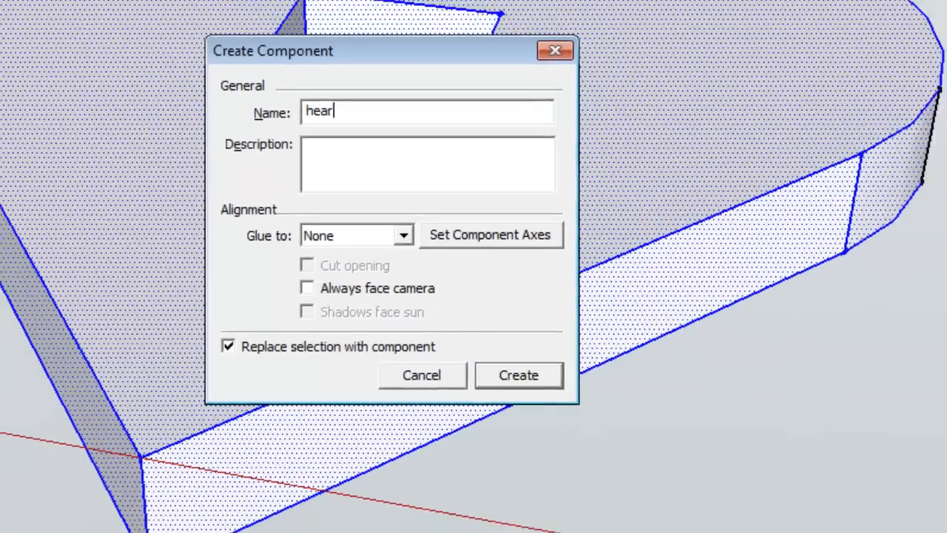
pyautogui.write('t')
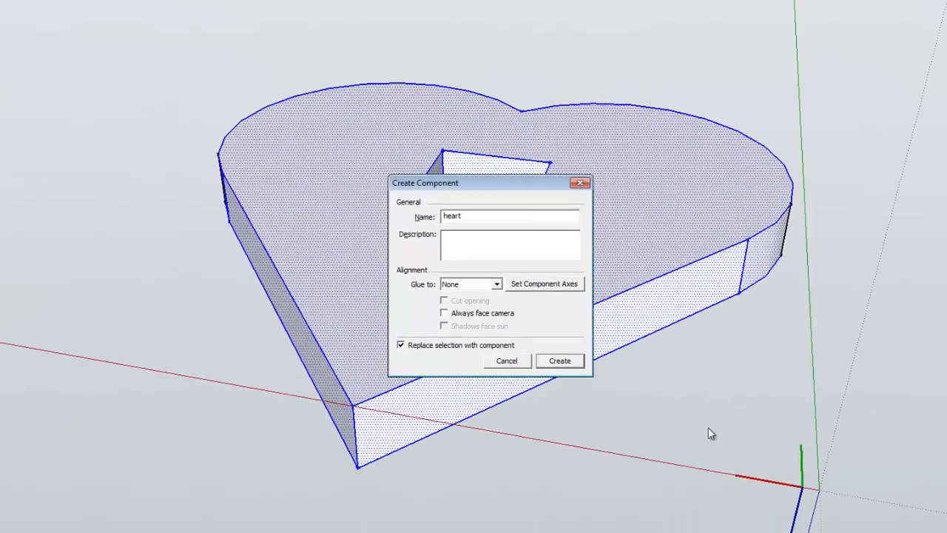
pyautogui.click(568, 360)
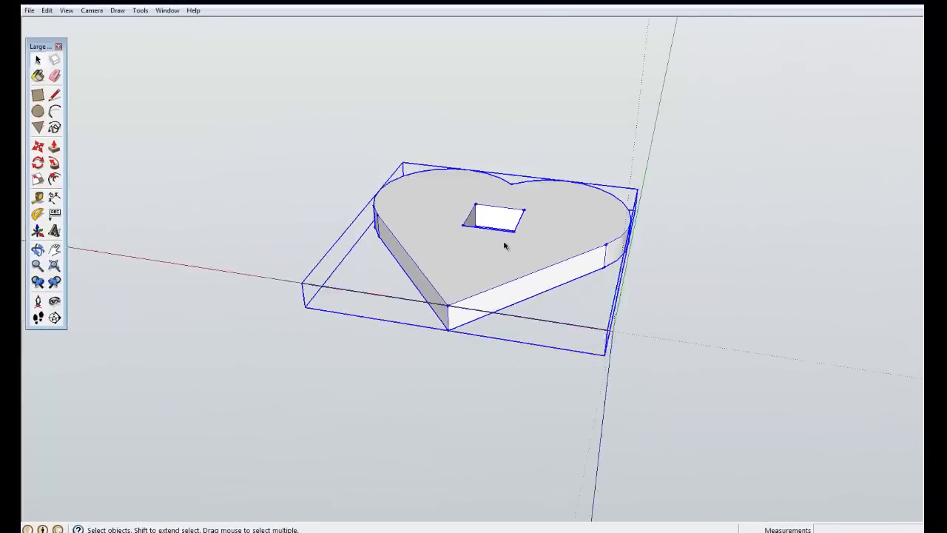
# Step: Switch to the Iso standard view and orbit around to view the heart from above
pyautogui.scroll(-3, 505, 246)
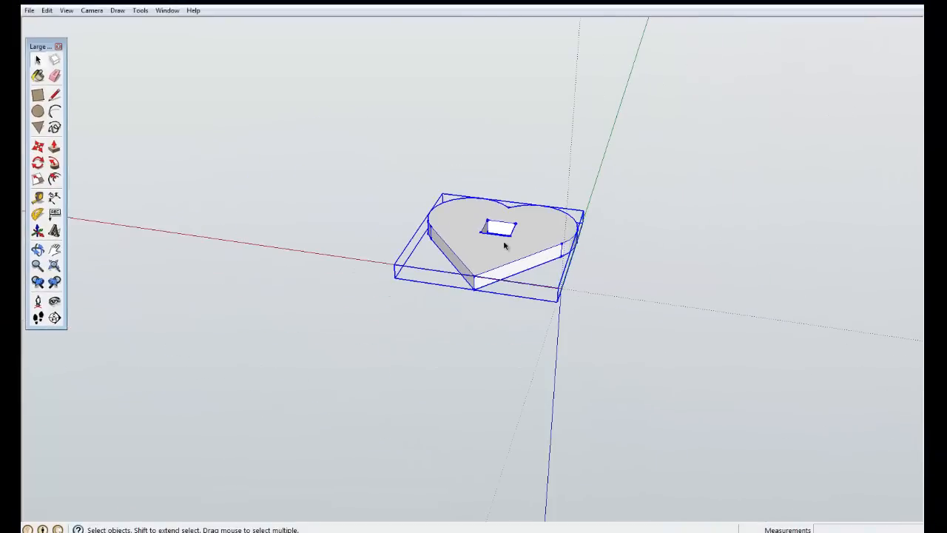
pyautogui.scroll(2, 503, 245)
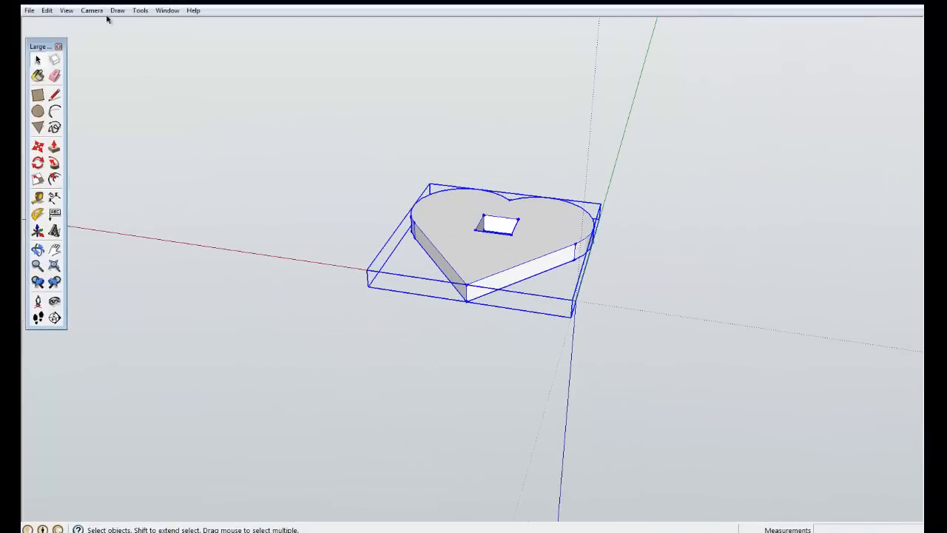
pyautogui.click(92, 10)
pyautogui.moveTo(114, 47)
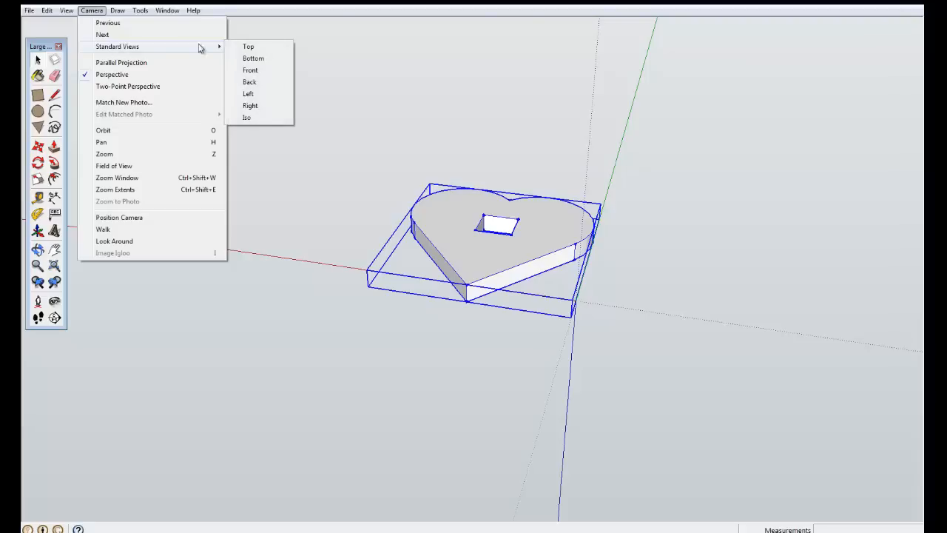
pyautogui.click(246, 118)
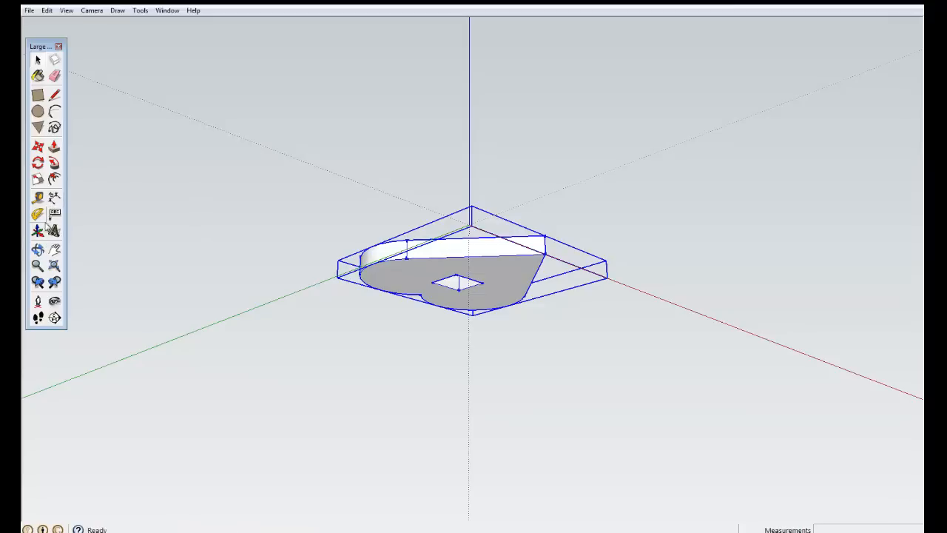
pyautogui.click(38, 249)
pyautogui.moveTo(559, 152); pyautogui.dragTo(466, 228)
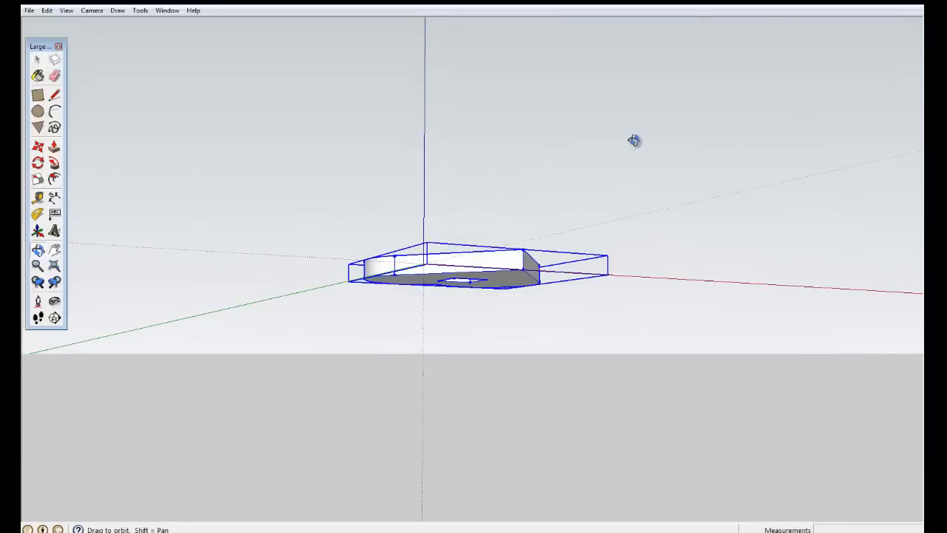
pyautogui.moveTo(634, 142); pyautogui.dragTo(523, 282)
pyautogui.moveTo(676, 160); pyautogui.dragTo(455, 232)
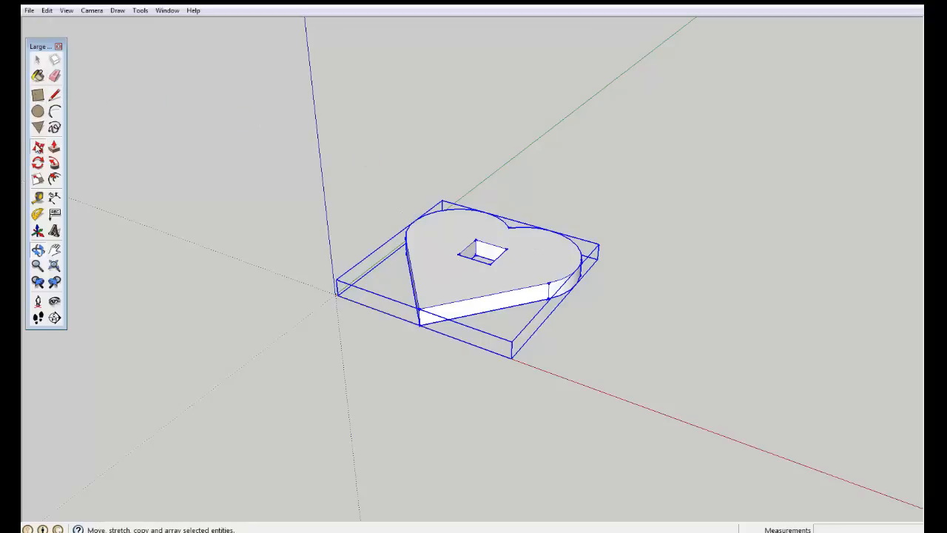
# Step: Move the heart component about 23.9 cm along the red axis to the far side of the origin and deselect it
pyautogui.click(37, 146)
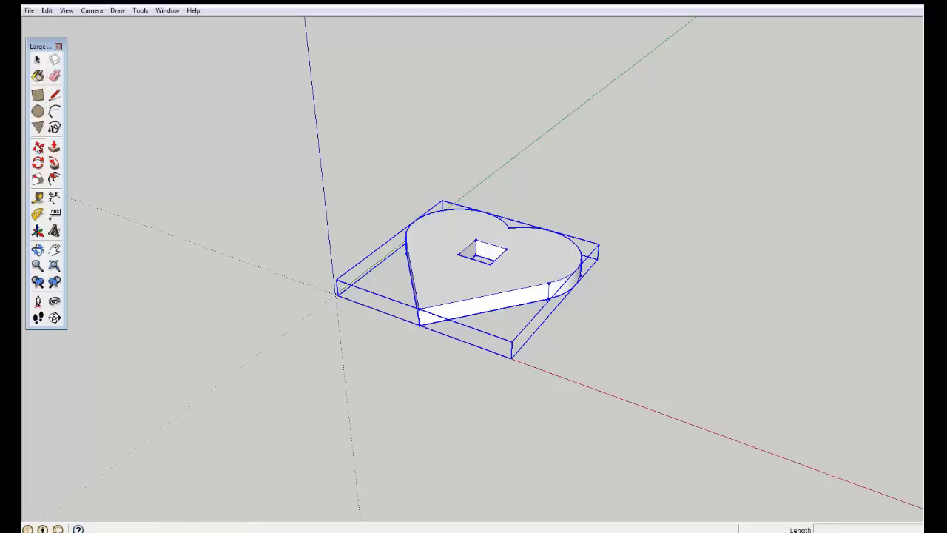
pyautogui.click(510, 276)
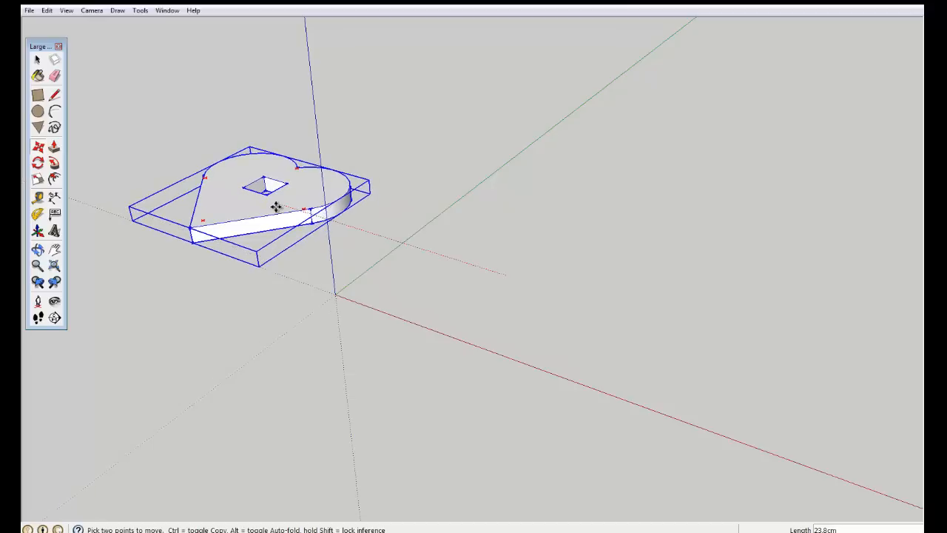
pyautogui.click(276, 203)
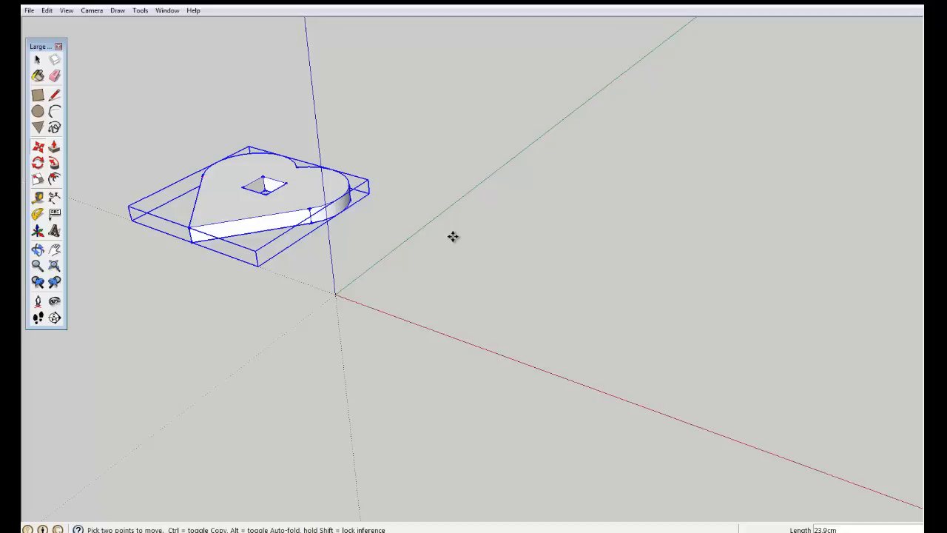
pyautogui.press('Escape')
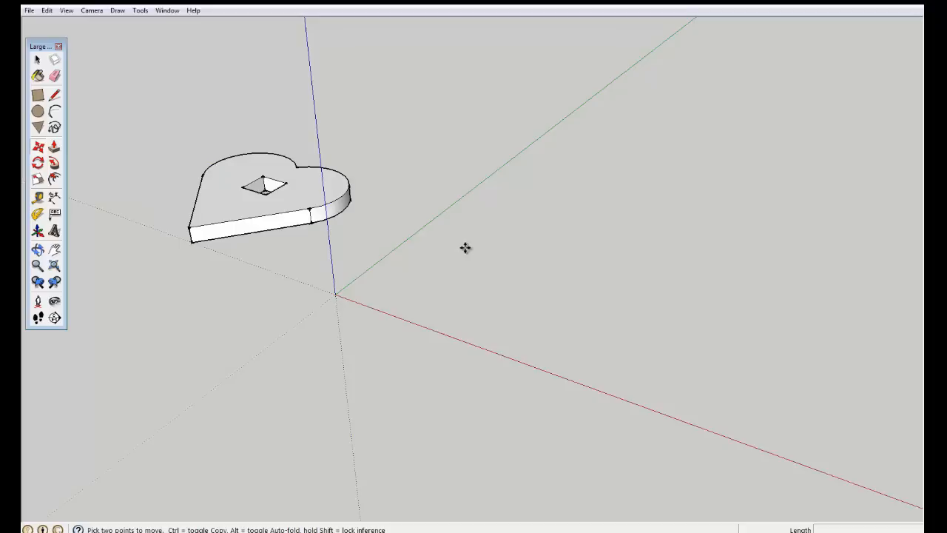
pyautogui.press('r')
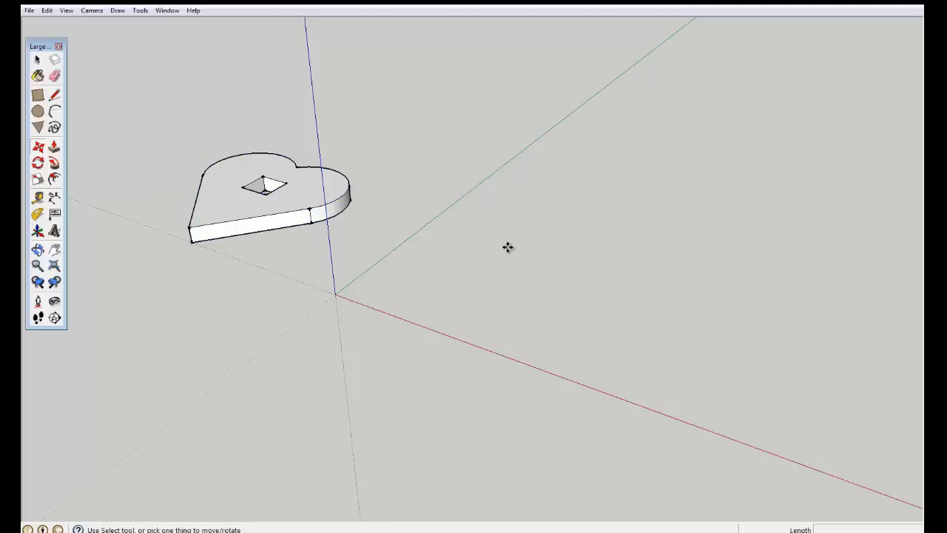
pyautogui.click(335, 294)
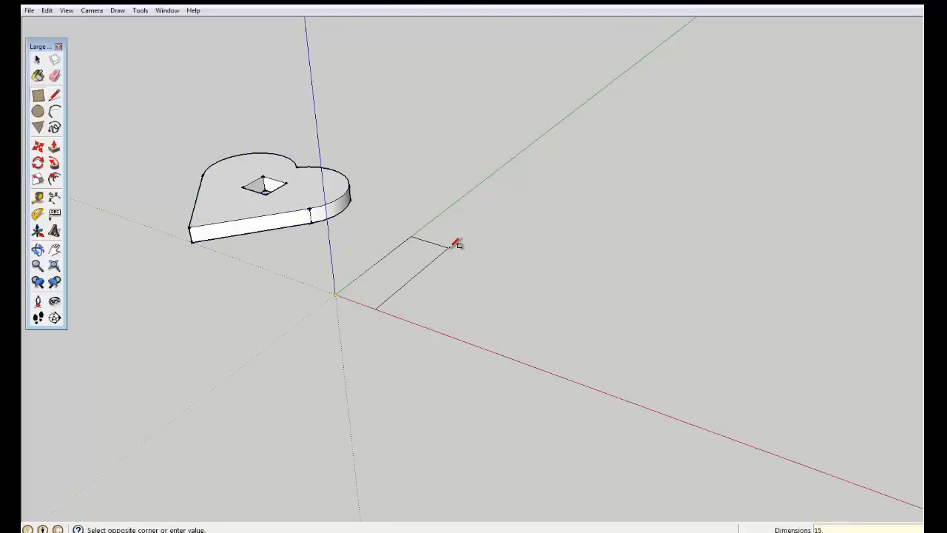
pyautogui.press('Return')
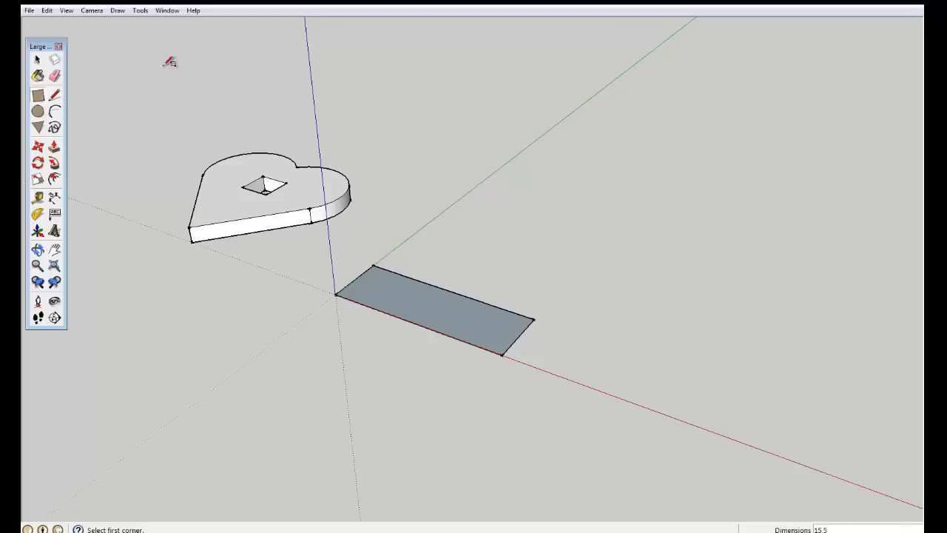
pyautogui.click(37, 59)
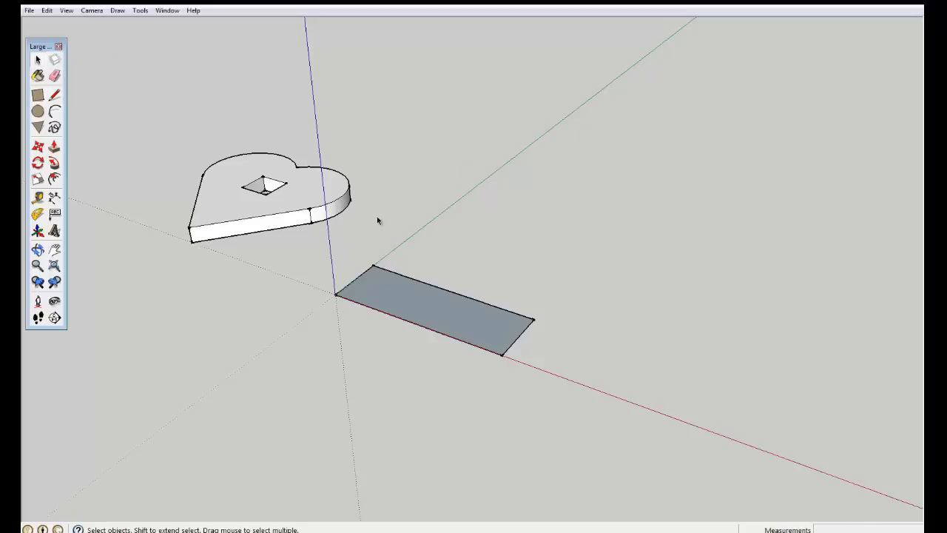
pyautogui.moveTo(377, 218); pyautogui.dragTo(316, 300)
pyautogui.hotkey('ctrl', 'z')
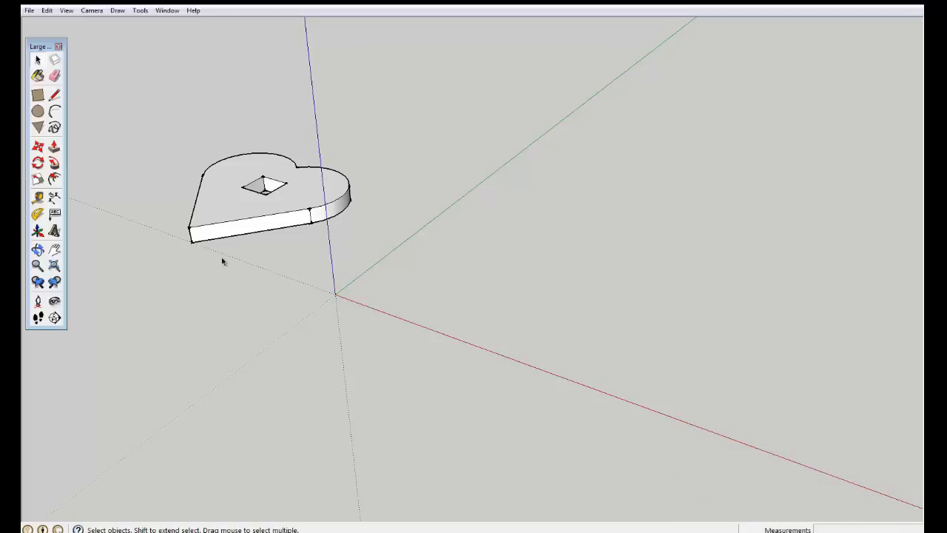
# Step: Draw a rectangle from the origin, 5 cm along the red axis and 15 cm along the green axis
pyautogui.click(38, 95)
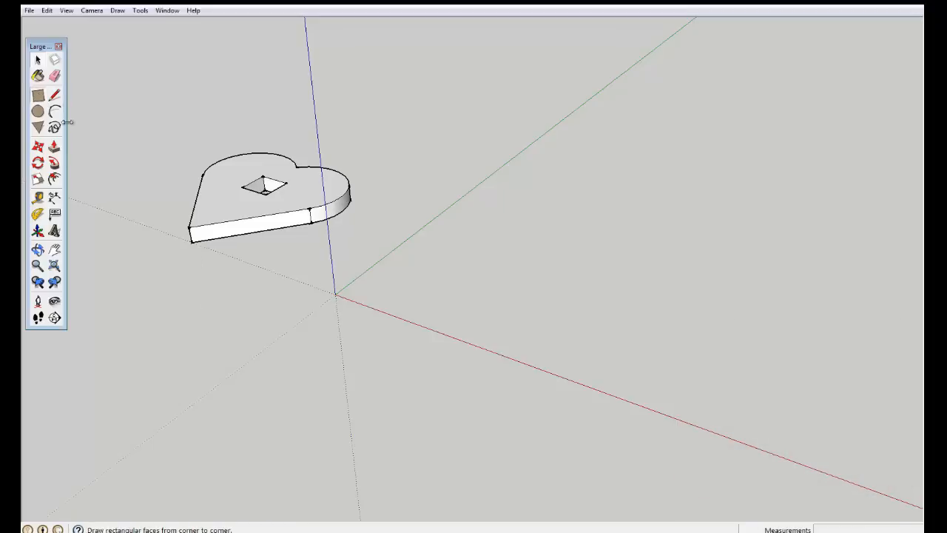
pyautogui.click(336, 293)
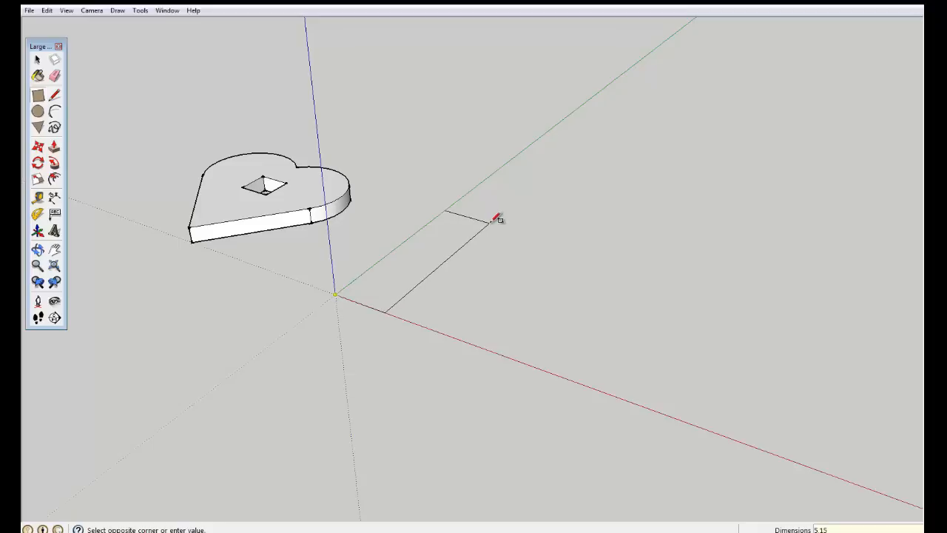
pyautogui.click(491, 222)
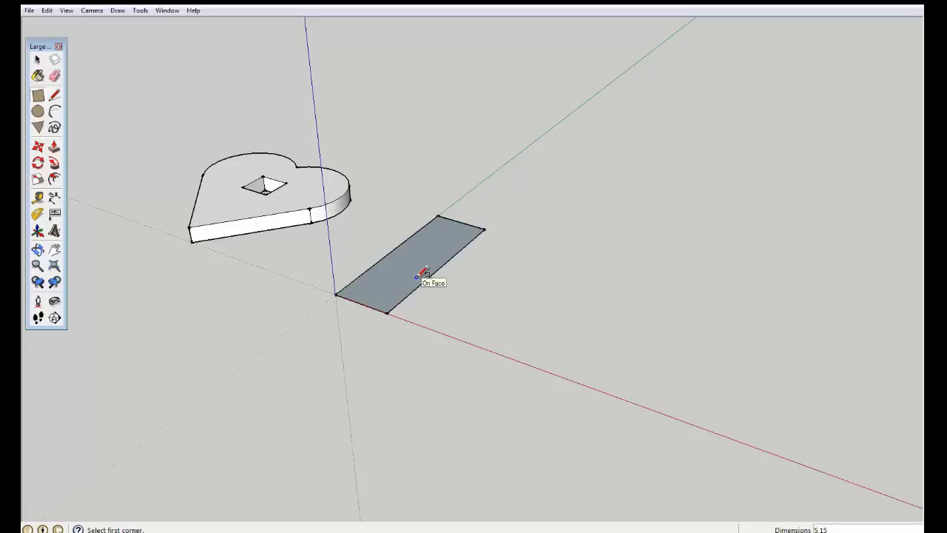
# Step: Switch to the Top standard view and frame the 5 x 15 cm rectangle close up
pyautogui.click(91, 10)
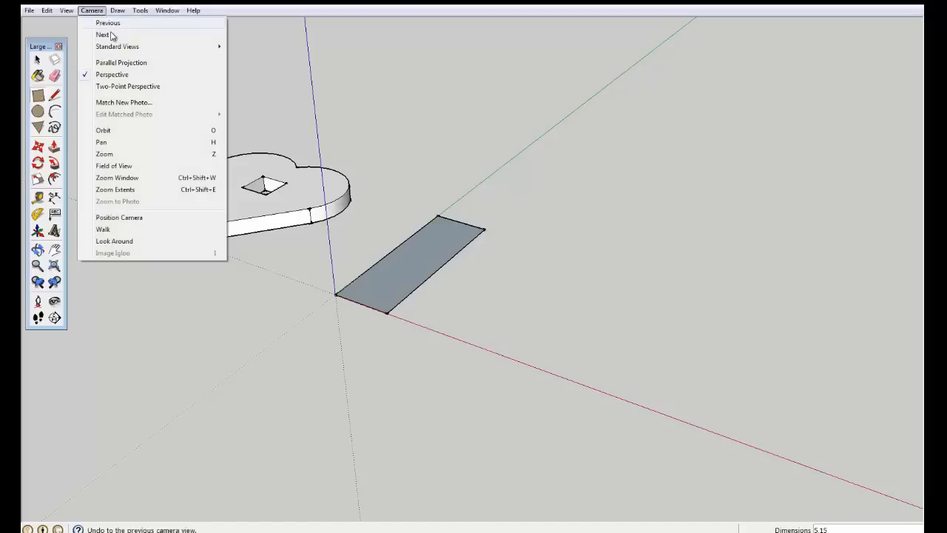
pyautogui.moveTo(166, 51)
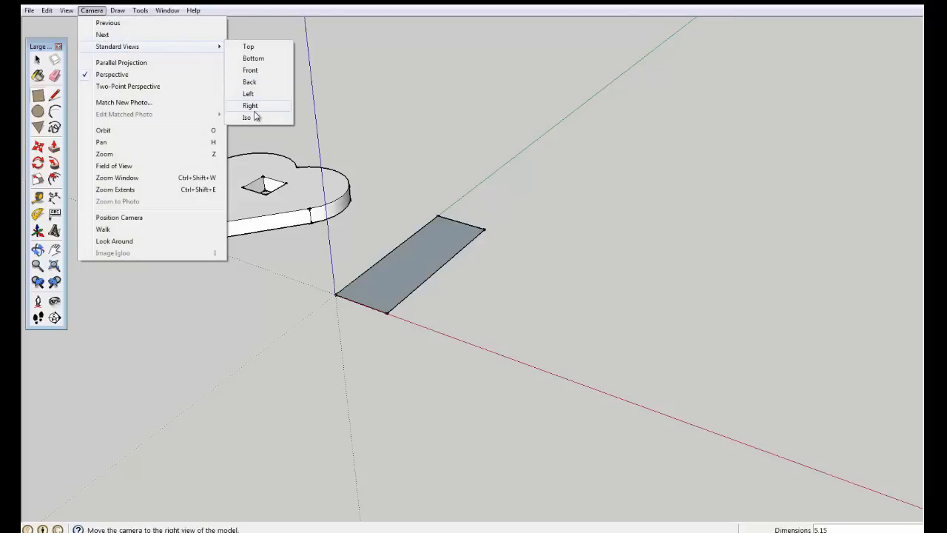
pyautogui.click(248, 46)
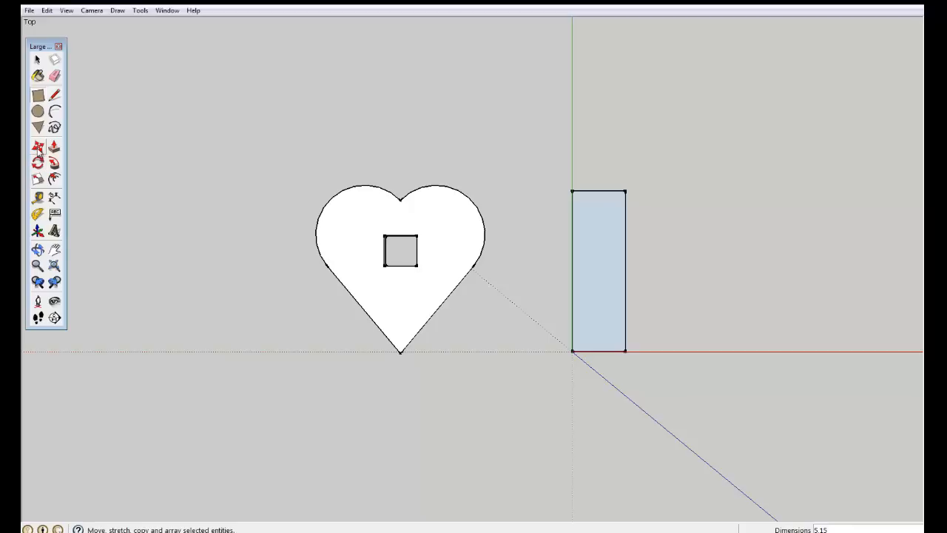
pyautogui.click(54, 250)
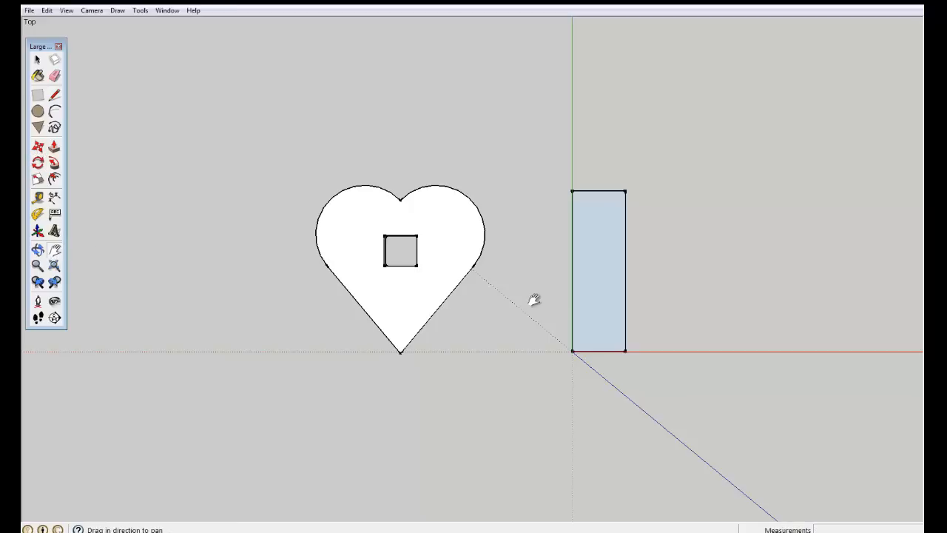
pyautogui.moveTo(575, 303); pyautogui.dragTo(413, 317)
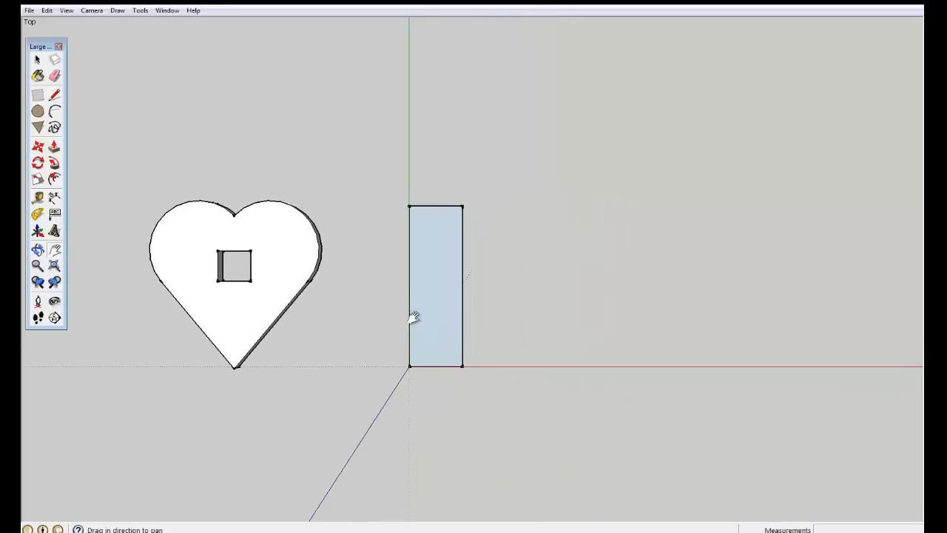
pyautogui.scroll(5, 415, 317)
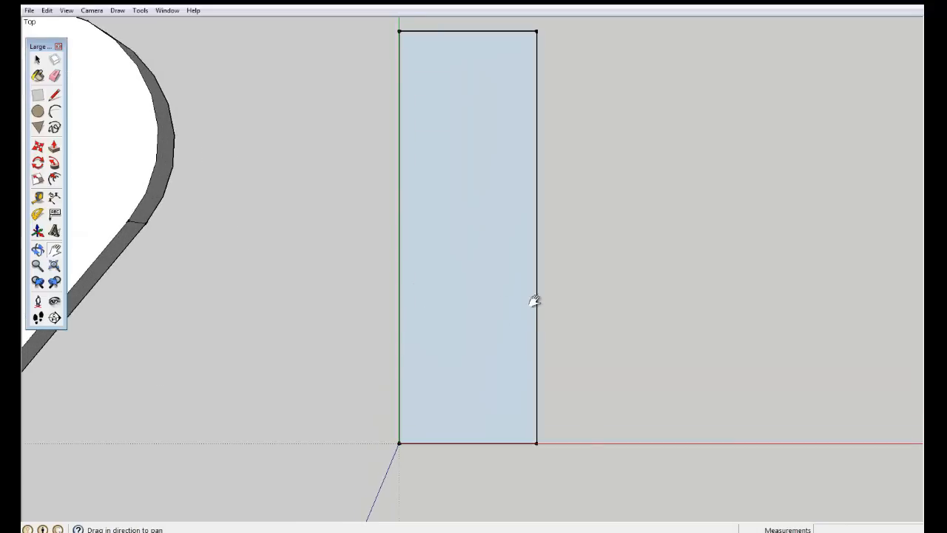
pyautogui.moveTo(490, 285); pyautogui.dragTo(482, 308)
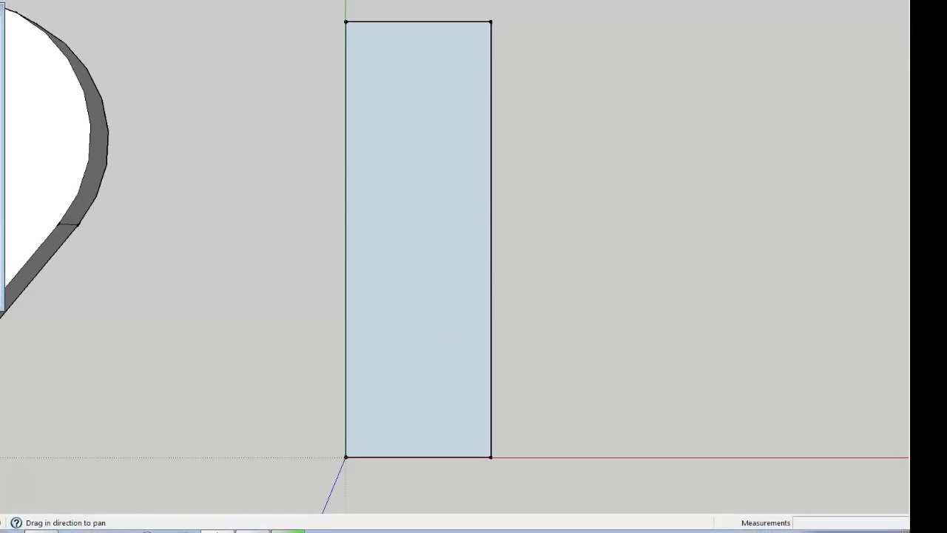
# Step: Add a construction guide line along the rectangle's lengthwise centreline, through the midpoints of its short edges
pyautogui.press('t')
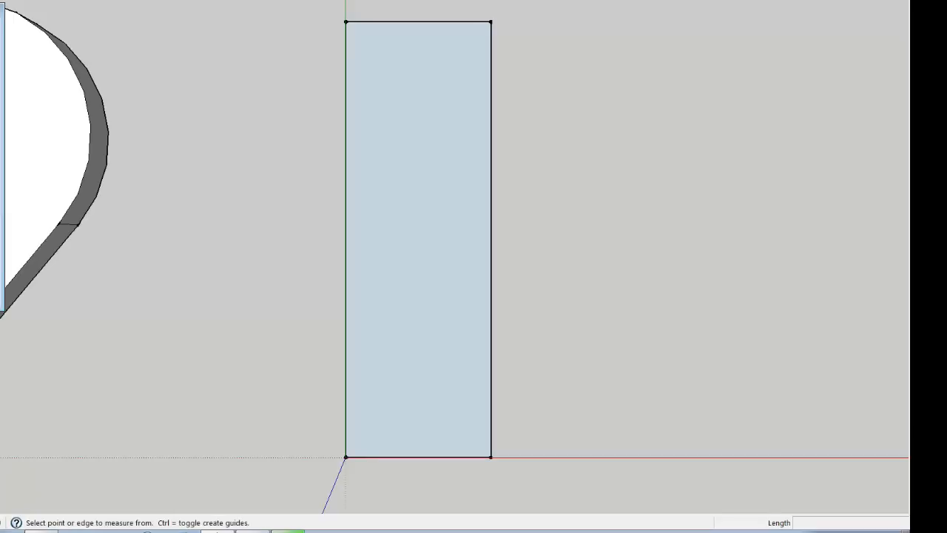
pyautogui.click(347, 10)
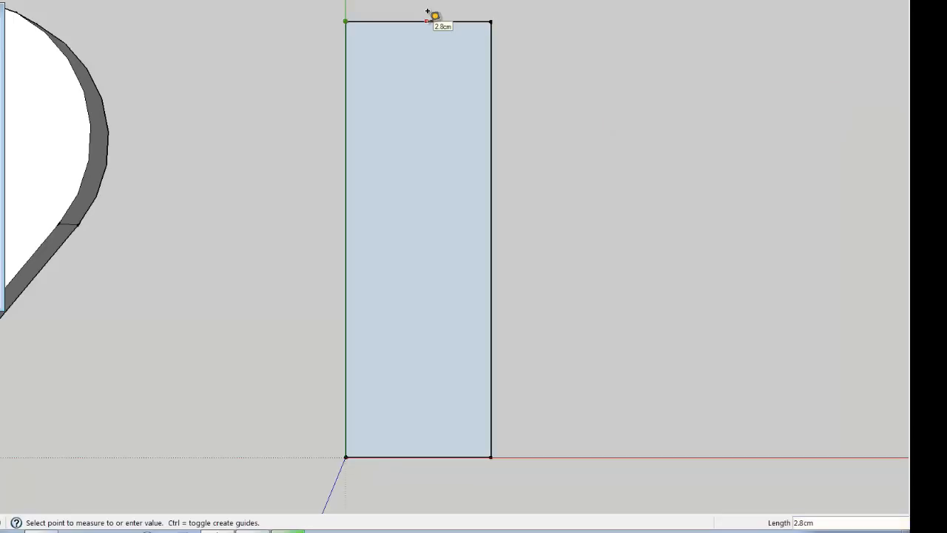
pyautogui.click(349, 5)
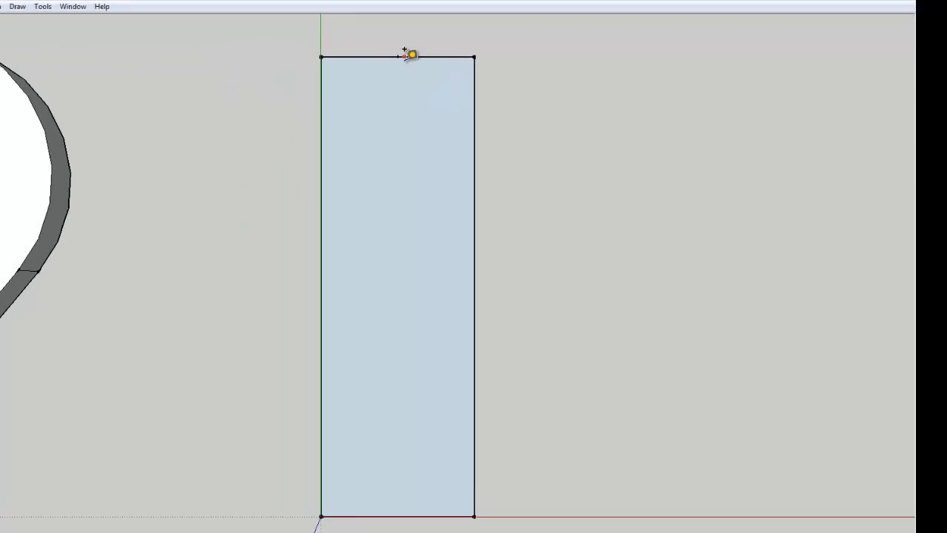
pyautogui.click(397, 56)
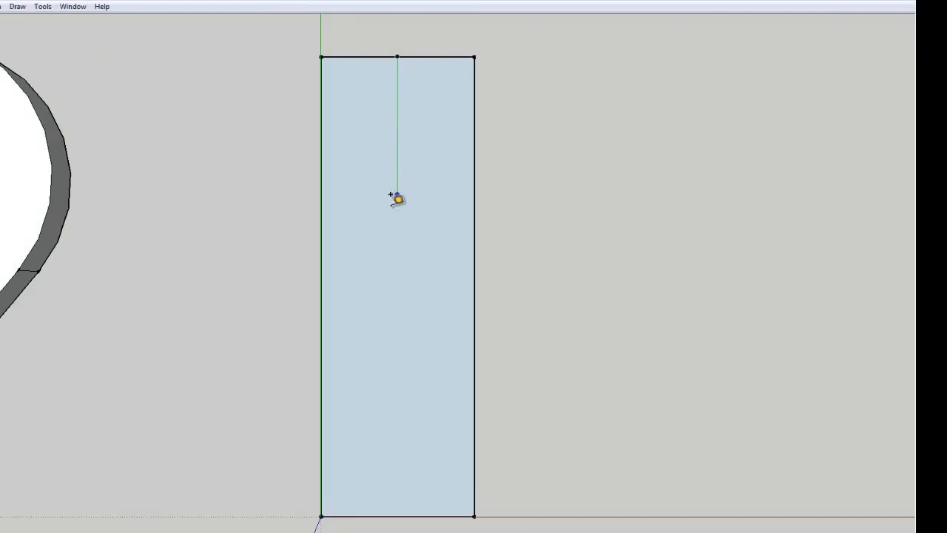
pyautogui.click(398, 503)
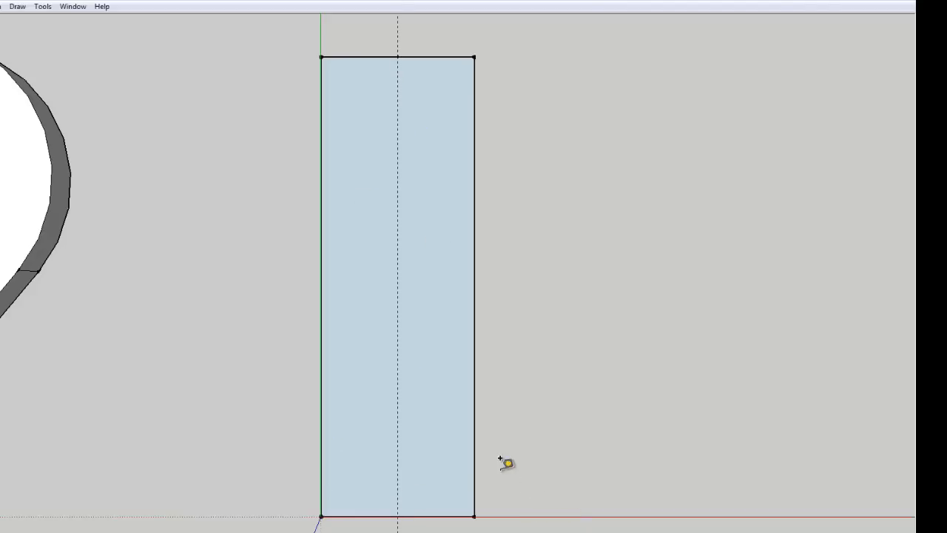
# Step: Place a guide point on the centreline about a quarter of the way up, with guide points 1.25 cm to either side
pyautogui.click(398, 505)
pyautogui.click(398, 392)
pyautogui.click(435, 393)
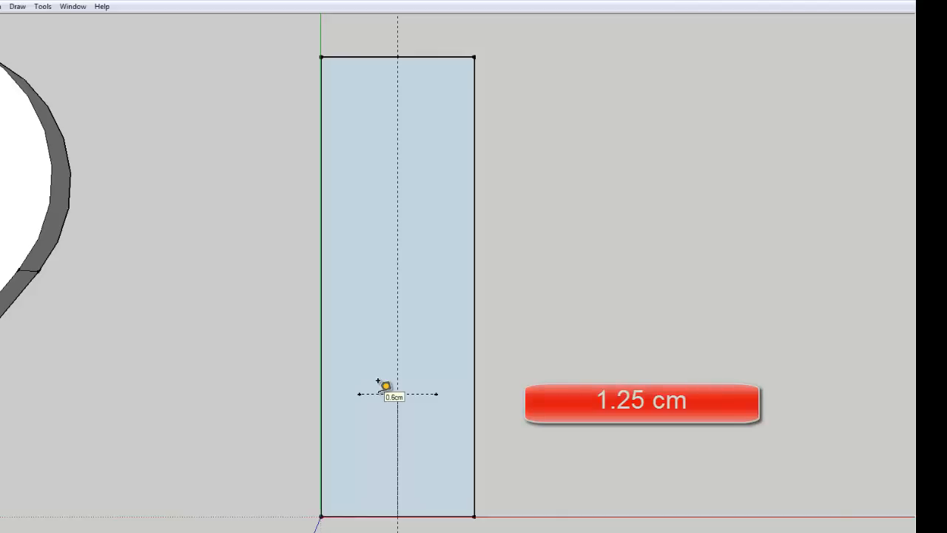
# Step: Add an upper guide point on the centreline, another 2 cm above it, and side guide points aligned with the lower pair
pyautogui.press('e')
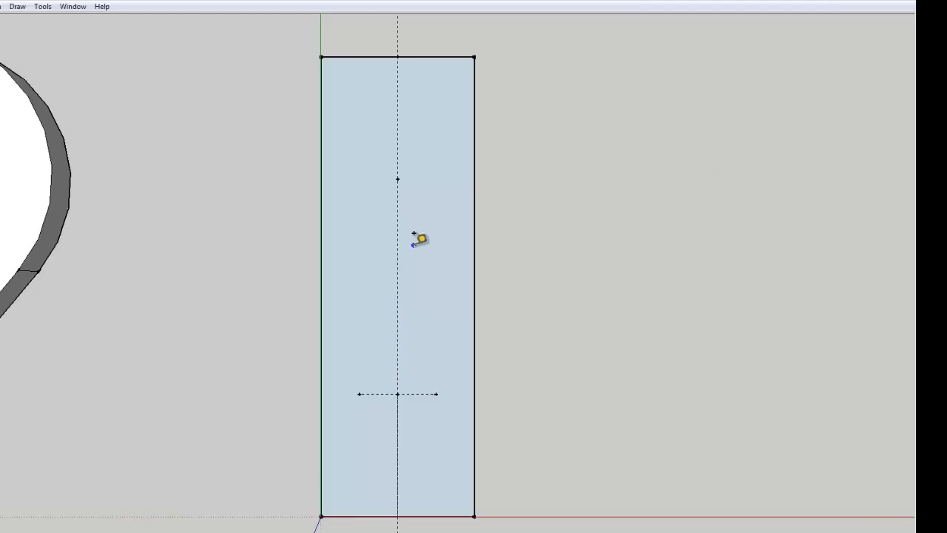
pyautogui.click(399, 168)
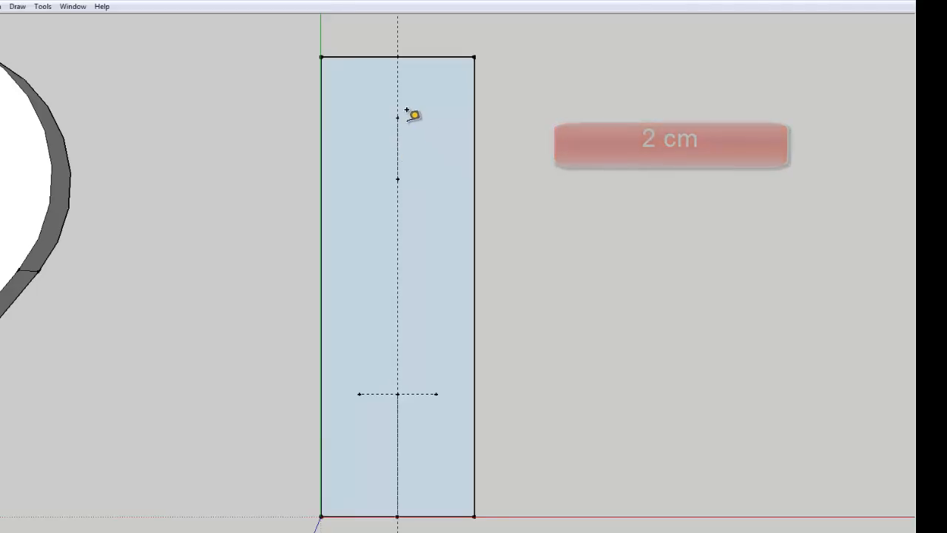
pyautogui.click(402, 170)
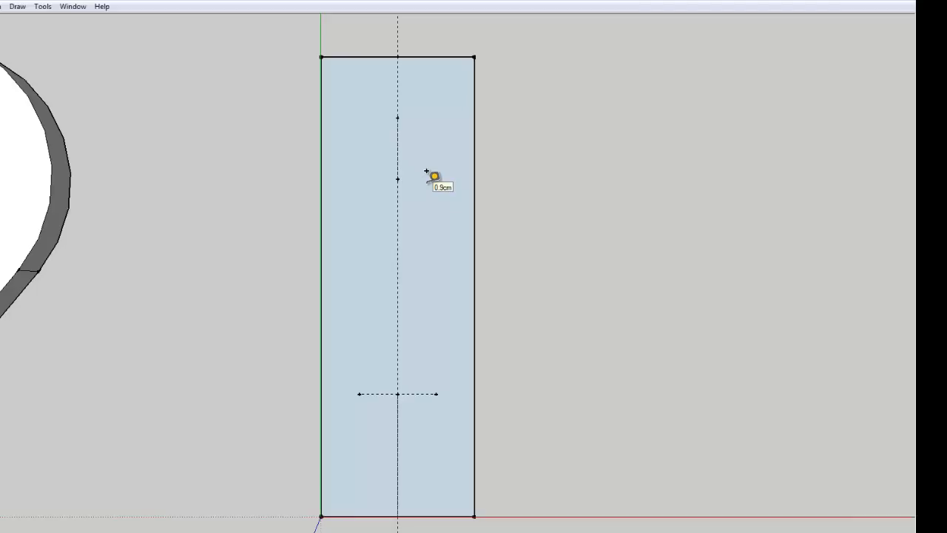
pyautogui.click(398, 179)
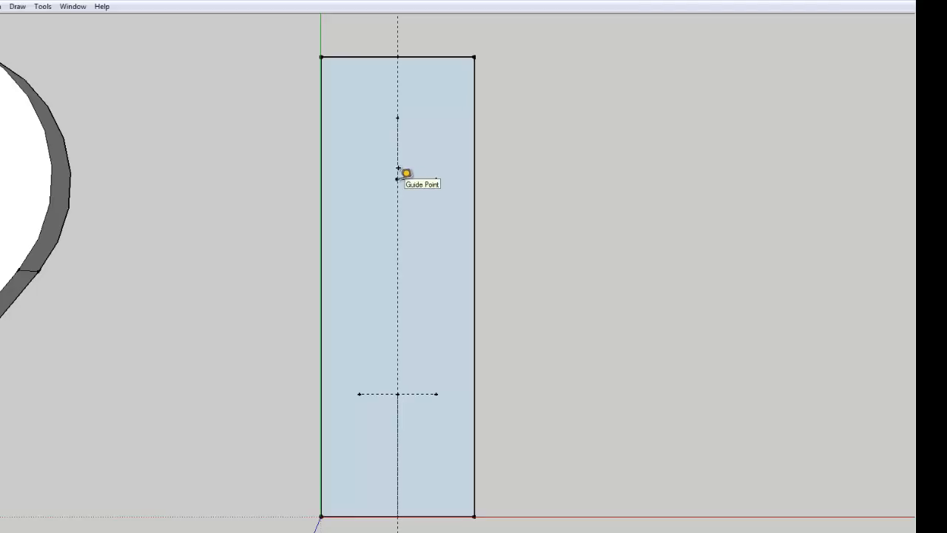
pyautogui.click(397, 180)
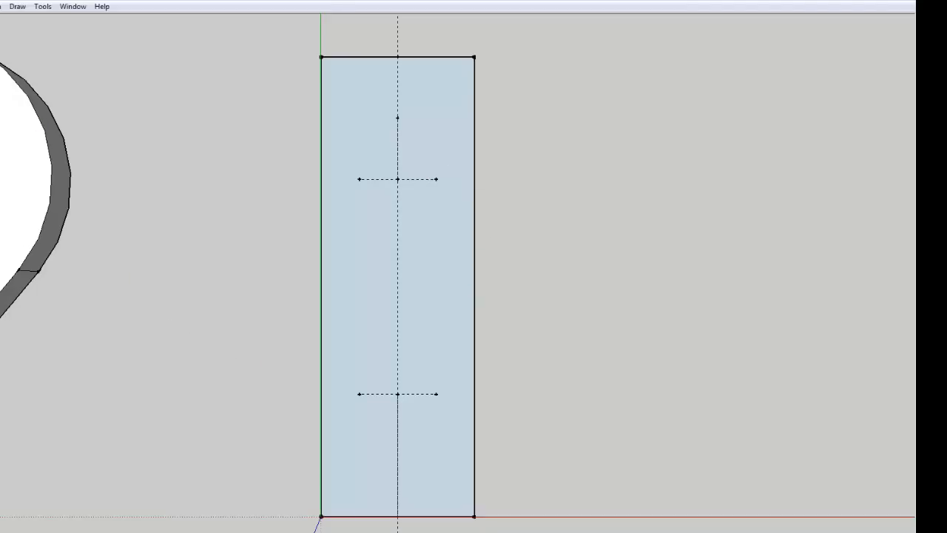
# Step: Draw both shaft sides between the upper and lower side guide points and extend each lower end outward to the rectangle's long edge
pyautogui.click(436, 180)
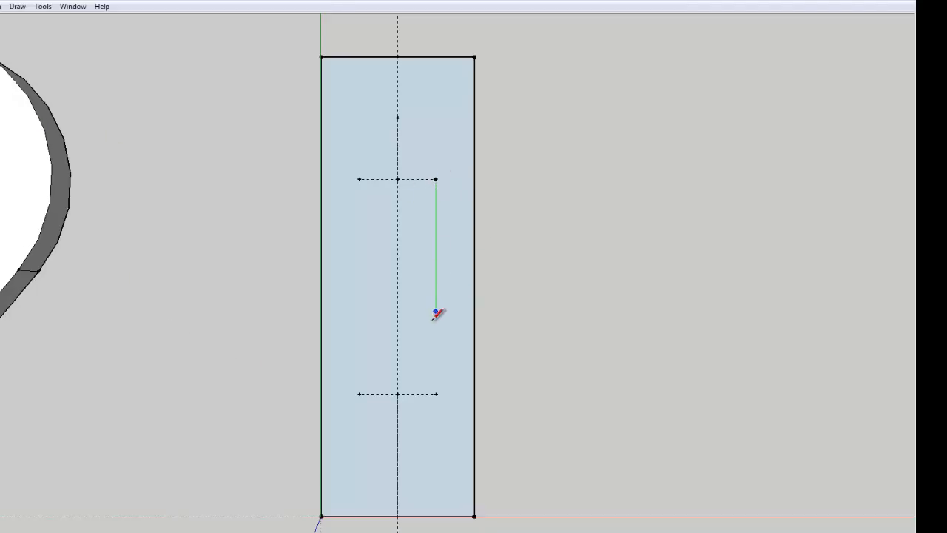
pyautogui.click(436, 394)
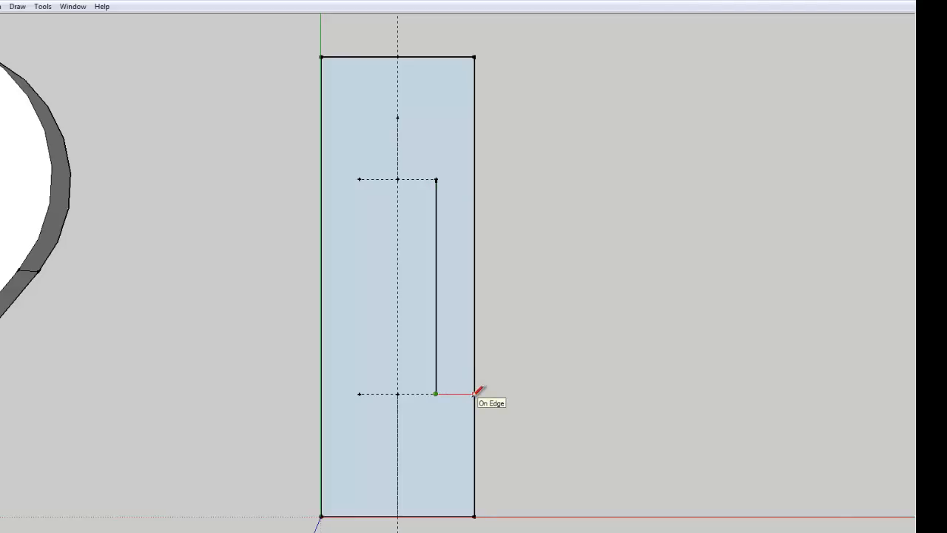
pyautogui.click(474, 394)
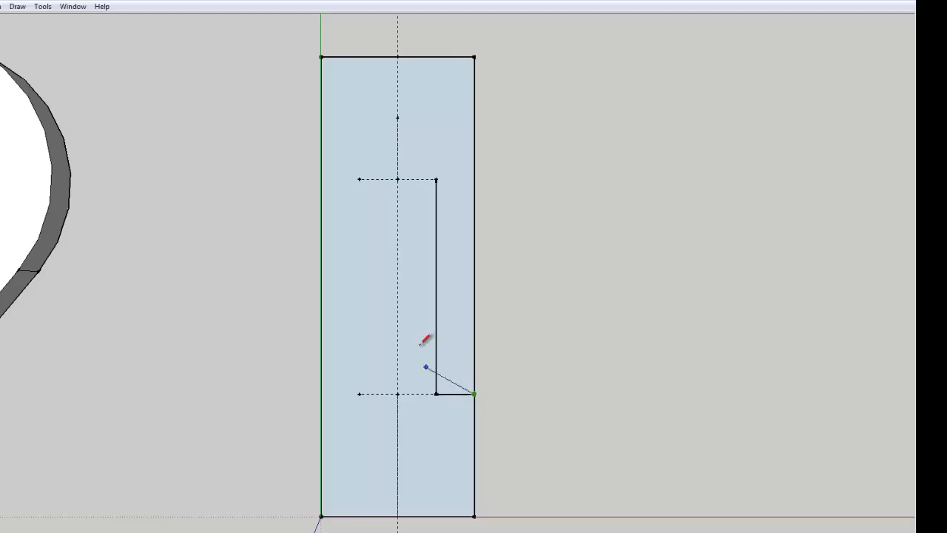
pyautogui.press('Escape')
pyautogui.click(359, 178)
pyautogui.click(359, 394)
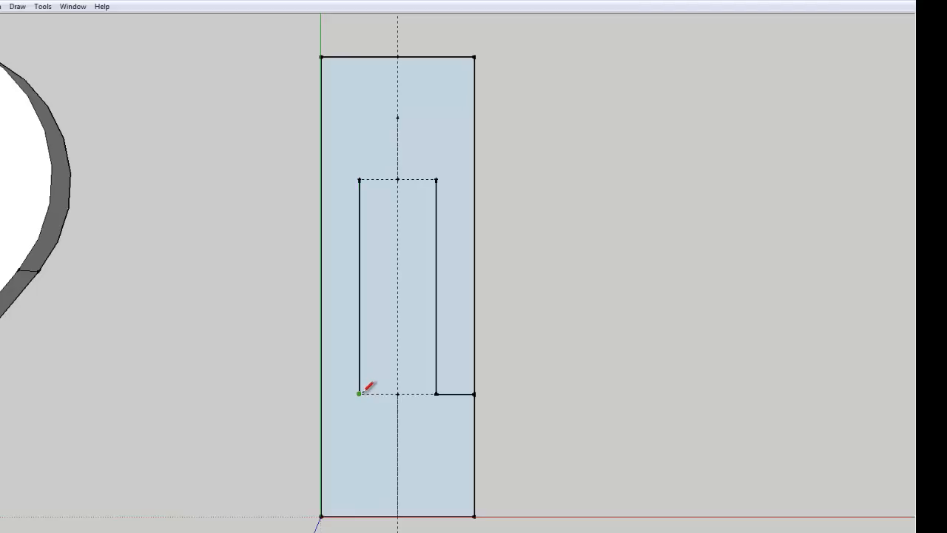
pyautogui.click(320, 394)
# Step: Draw a V from the left shoulder's outer end to the bottom edge's midpoint and up to the right shoulder's outer end
pyautogui.click(320, 394)
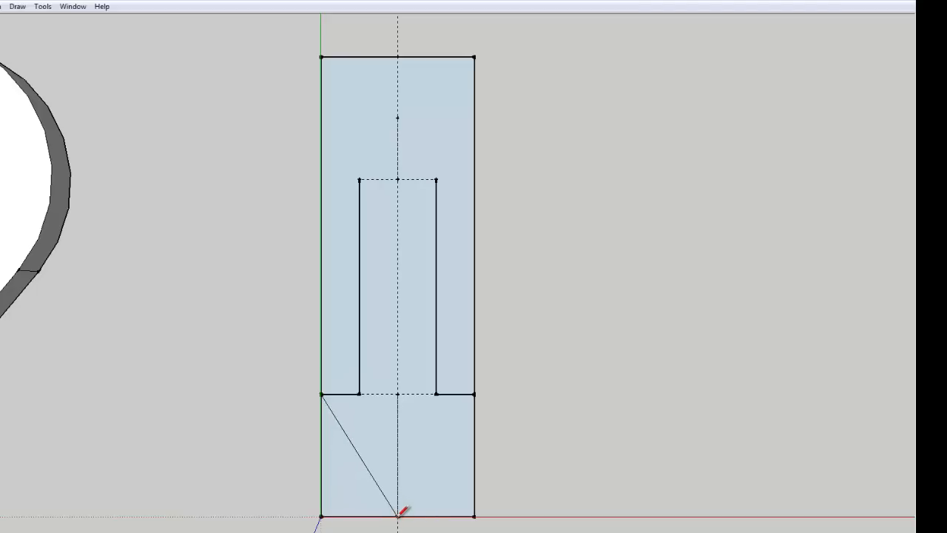
pyautogui.click(398, 516)
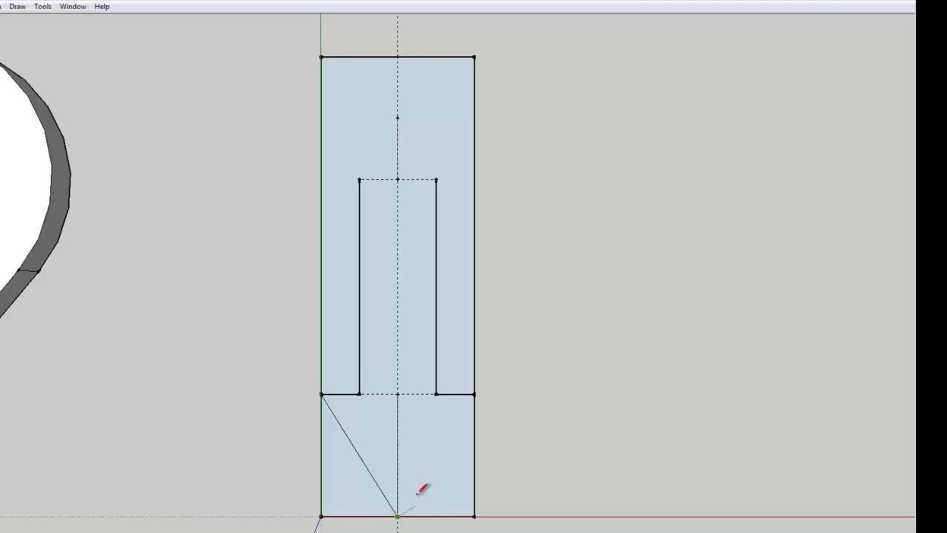
pyautogui.click(475, 394)
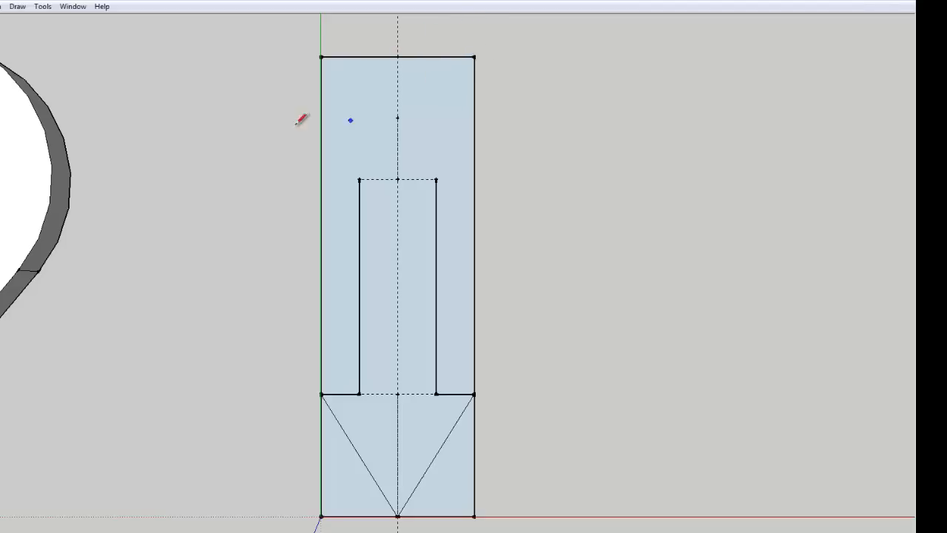
# Step: Place guide points 1 cm in from both top corners, and one on each long edge level with the centreline's highest guide point
pyautogui.press('t')
pyautogui.click(322, 54)
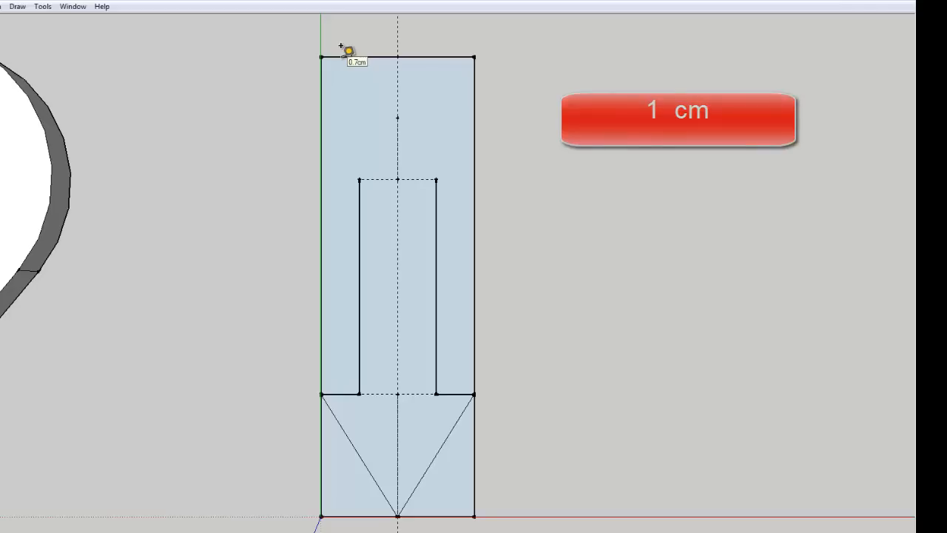
pyautogui.click(352, 56)
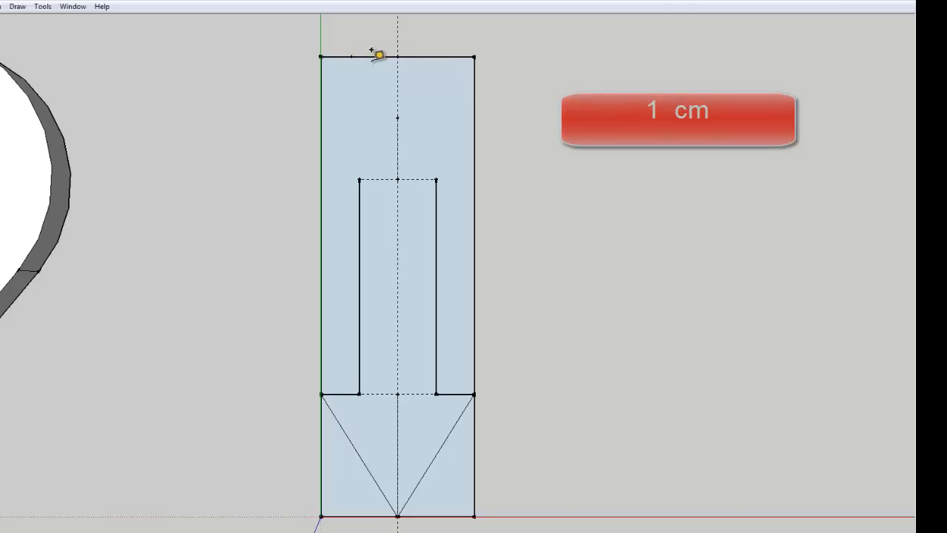
pyautogui.click(474, 56)
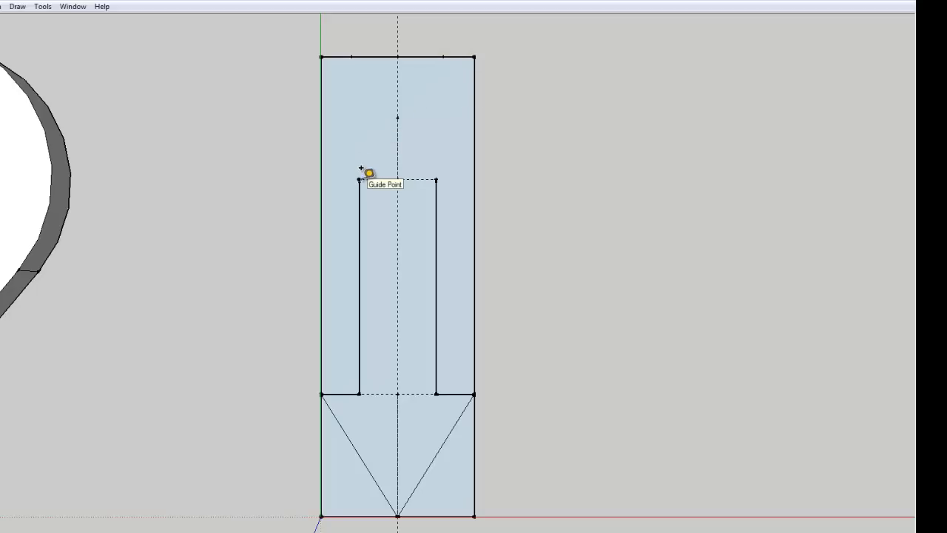
pyautogui.click(323, 57)
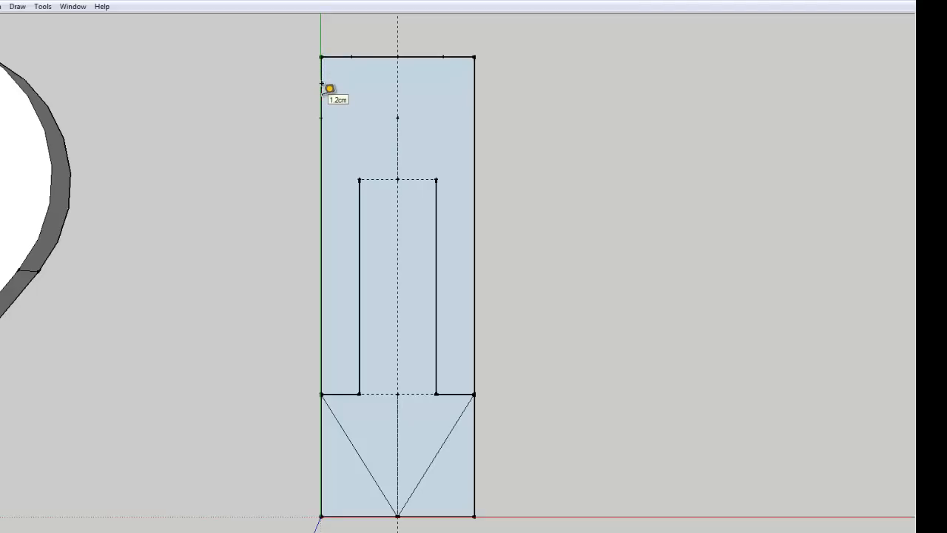
pyautogui.click(473, 56)
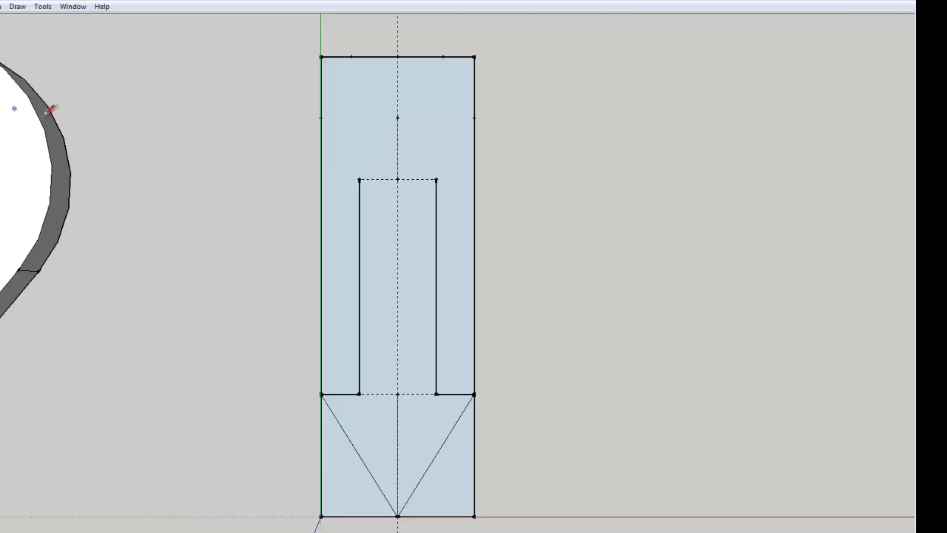
# Step: Draw diagonal lines from the upper ends of both shaft sides outward to the guide points on the long edges
pyautogui.click(359, 179)
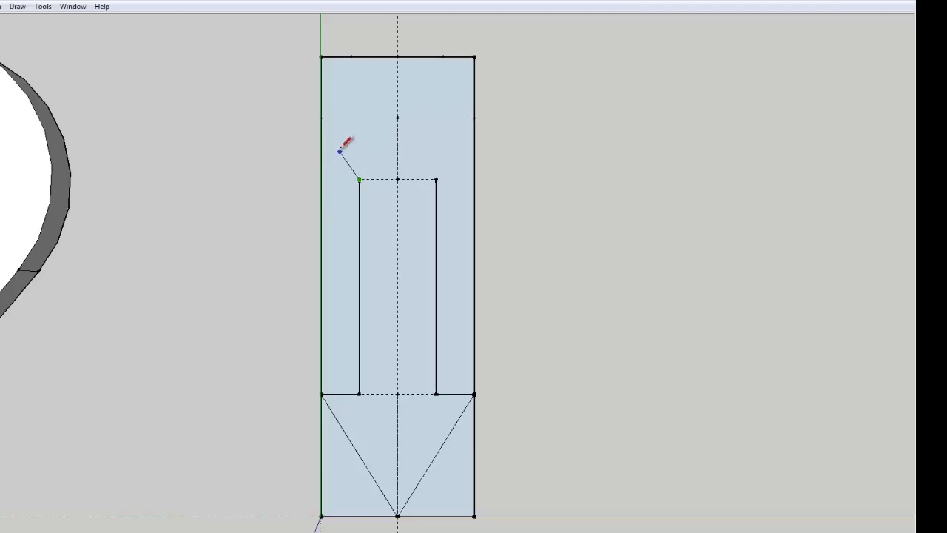
pyautogui.click(322, 117)
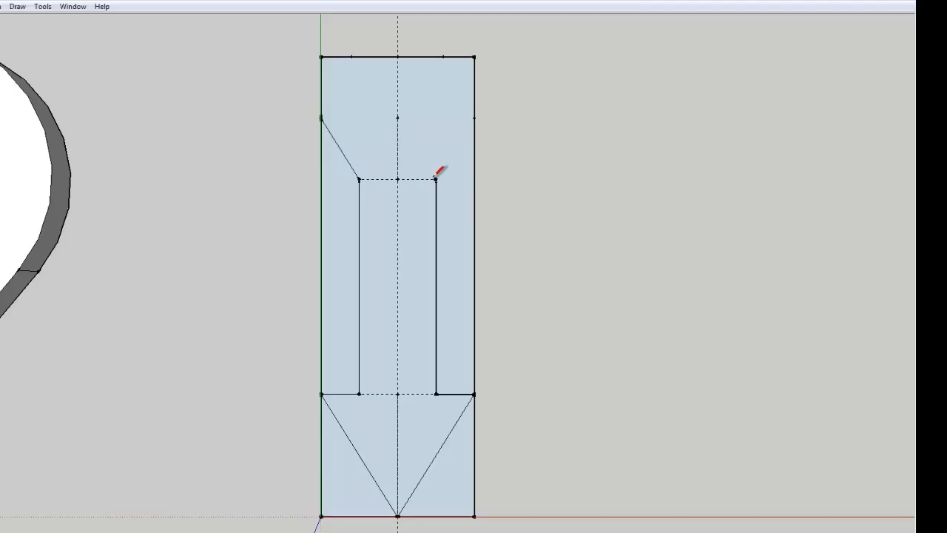
pyautogui.click(436, 179)
pyautogui.click(474, 117)
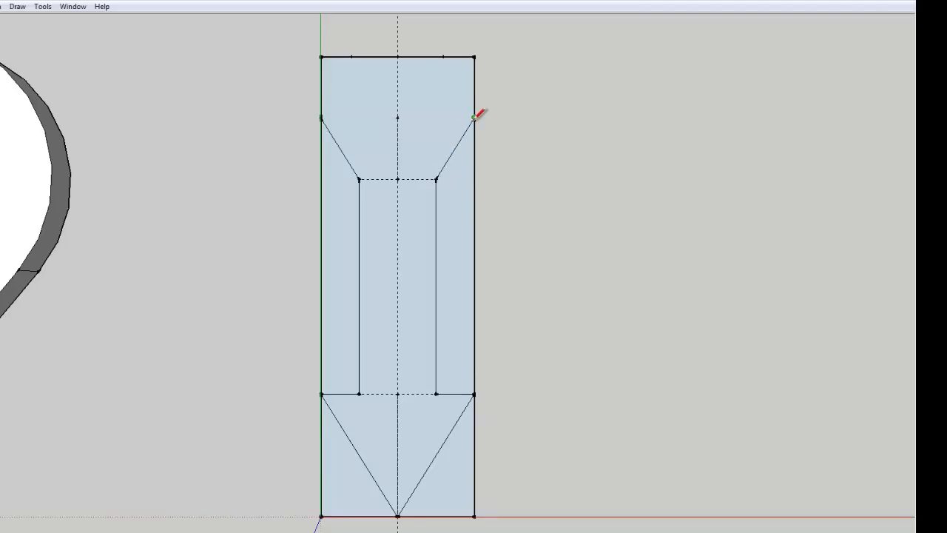
# Step: Draw a V notch between the two top-edge guide points, with its tip at the highest guide point on the centreline
pyautogui.click(444, 56)
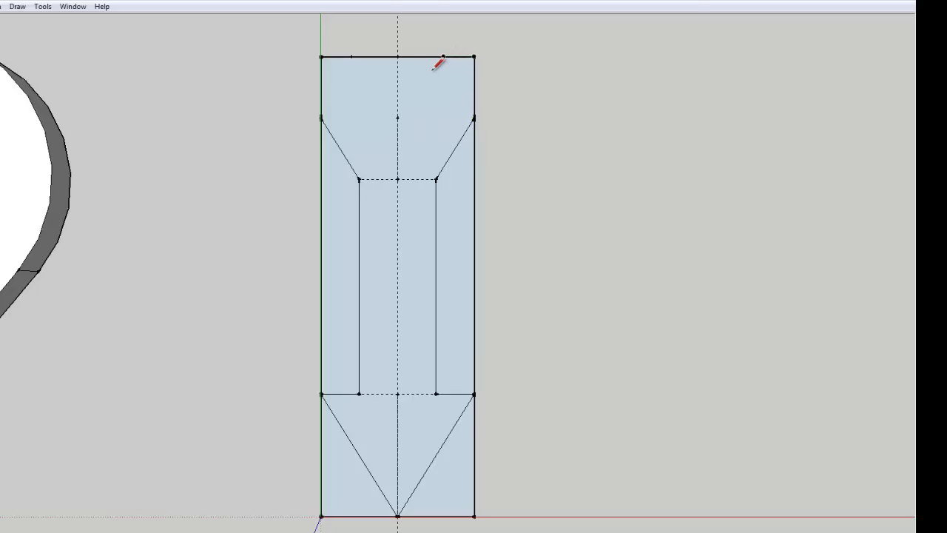
pyautogui.click(398, 116)
pyautogui.click(351, 56)
# Step: Erase the surplus rectangle edges beside the shaft, across the notch opening and around the arrowhead, leaving only the arrow outline
pyautogui.click(476, 212)
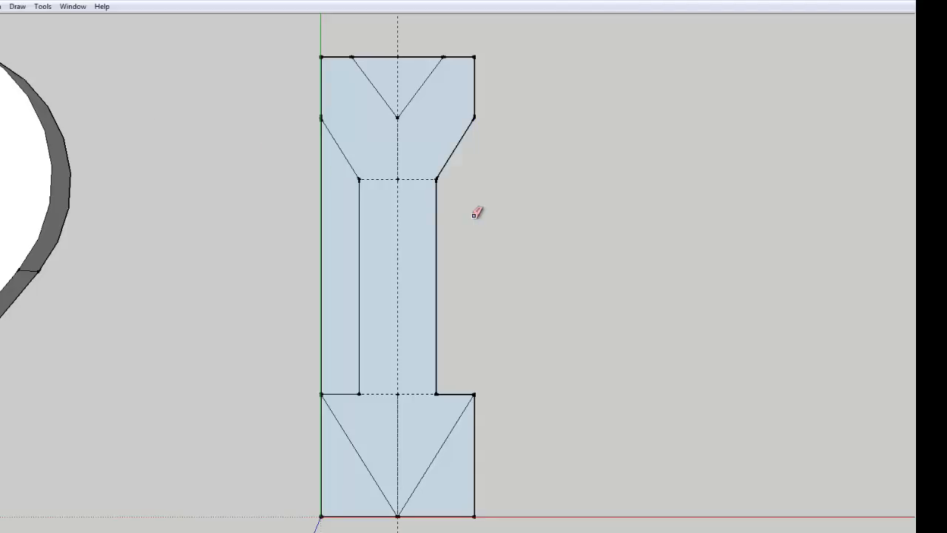
pyautogui.click(324, 251)
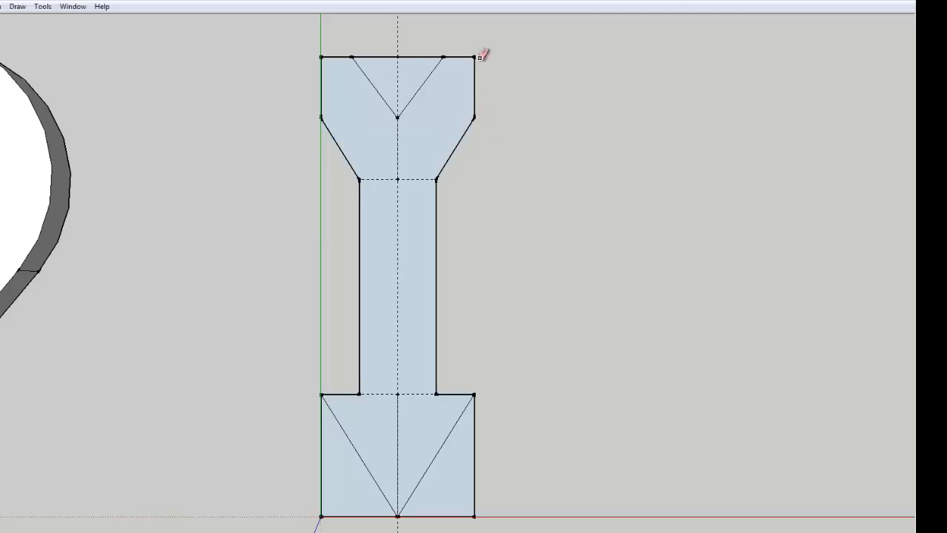
pyautogui.click(413, 55)
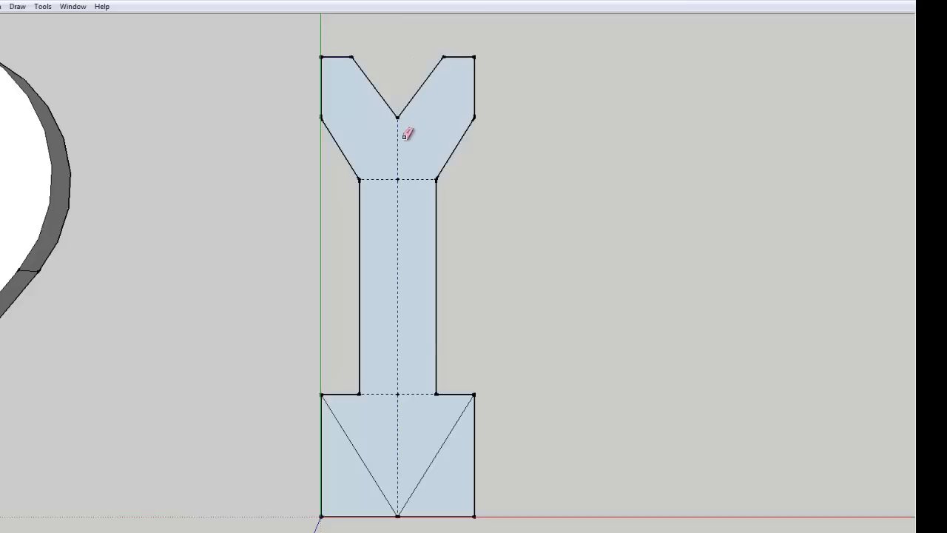
pyautogui.click(475, 454)
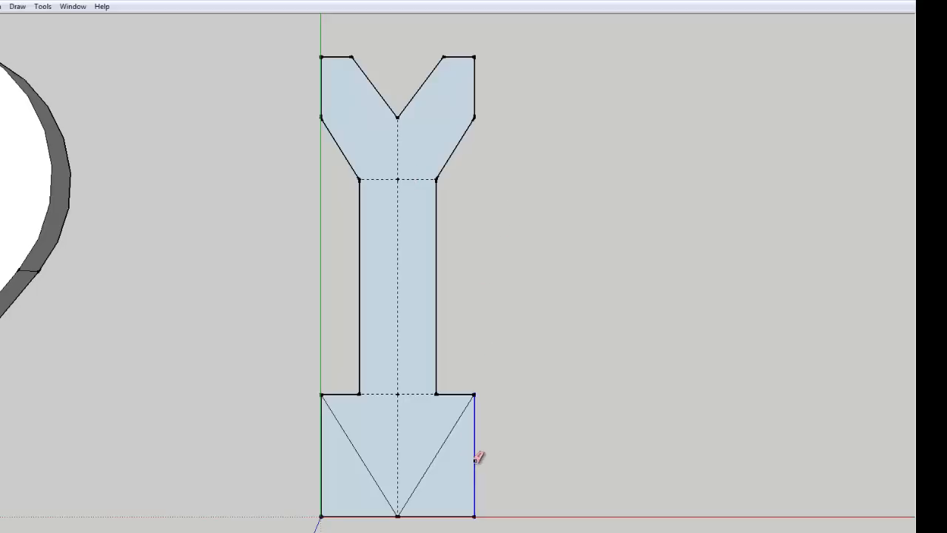
pyautogui.click(430, 515)
pyautogui.click(361, 515)
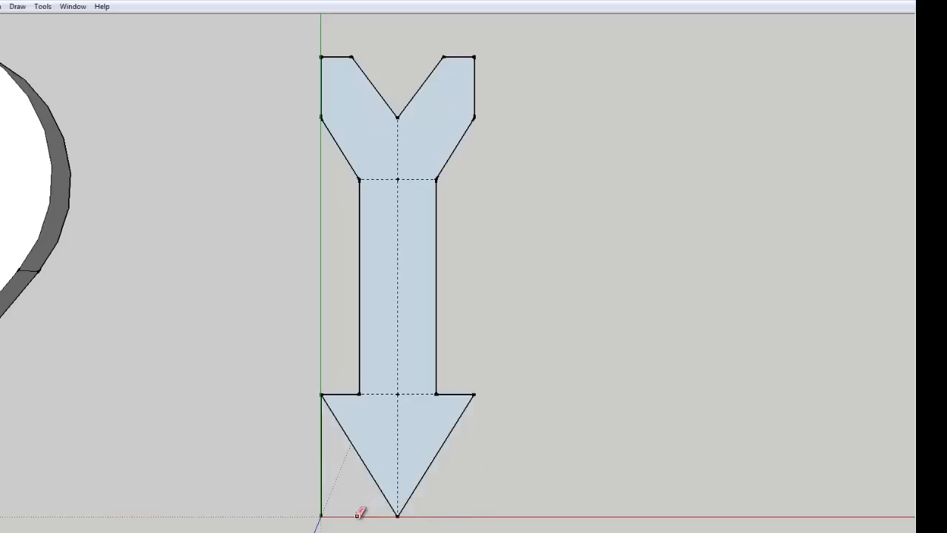
pyautogui.click(322, 481)
# Step: Push/Pull the arrow face upward by 1.5 cm
pyautogui.moveTo(632, 457)
pyautogui.mouseDown(button='middle')
pyautogui.moveTo(422, 434)
pyautogui.moveTo(338, 321)
pyautogui.moveTo(685, 488)
pyautogui.moveTo(444, 416)
pyautogui.moveTo(281, 327)
pyautogui.moveTo(207, 333)
pyautogui.moveTo(202, 350)
pyautogui.mouseUp(button='middle')
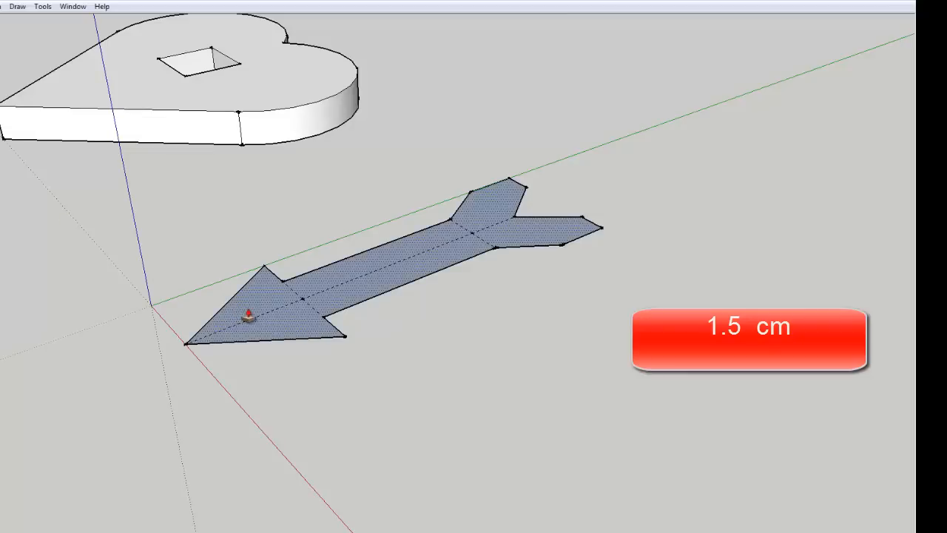
pyautogui.moveTo(251, 318); pyautogui.dragTo(253, 312)
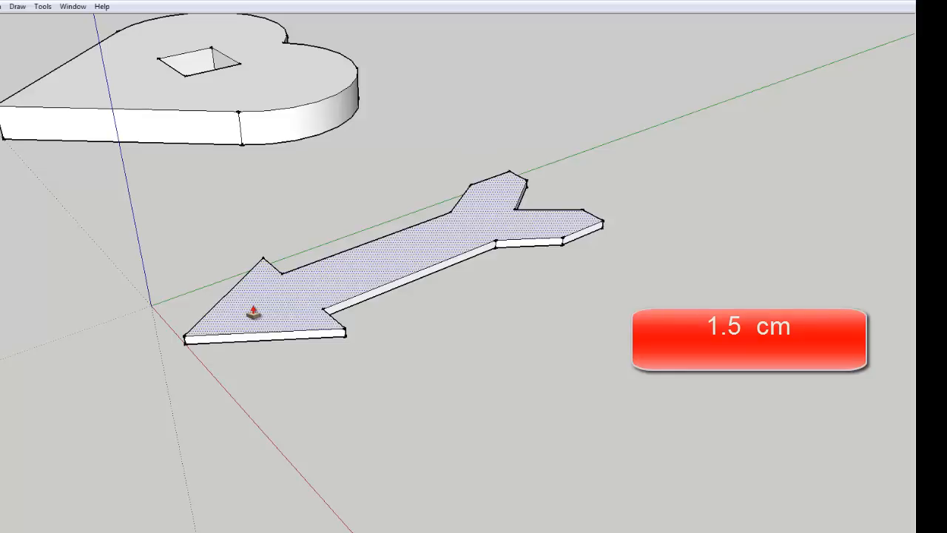
pyautogui.press('Return')
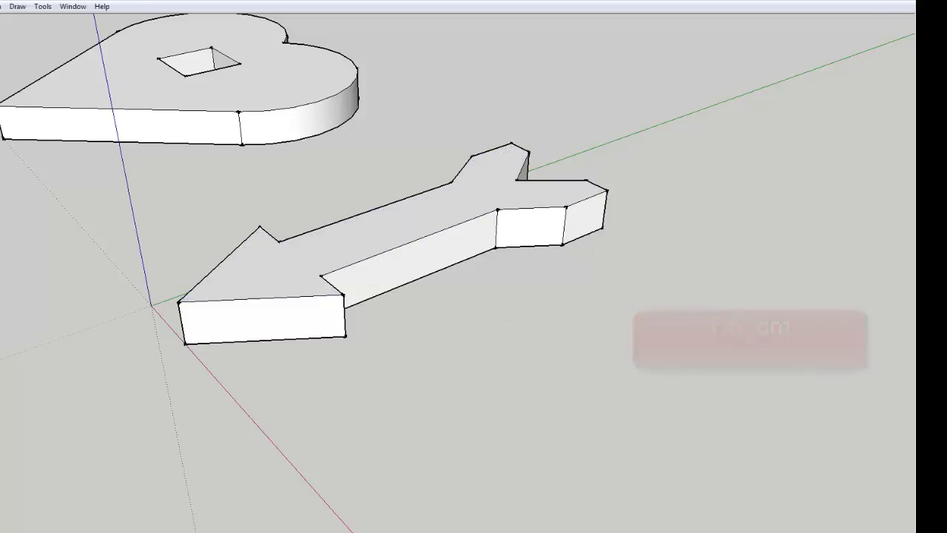
# Step: Erase the dashed centreline segment inside the arrowhead on the arrow's underside
pyautogui.moveTo(332, 424); pyautogui.dragTo(413, 232, button='middle')
pyautogui.moveTo(412, 232); pyautogui.dragTo(391, 220)
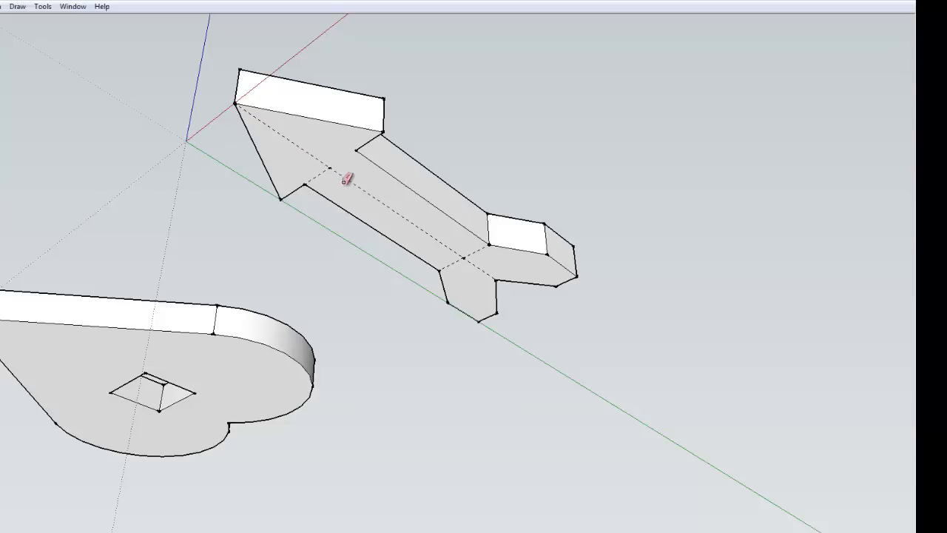
pyautogui.scroll(4, 345, 174)
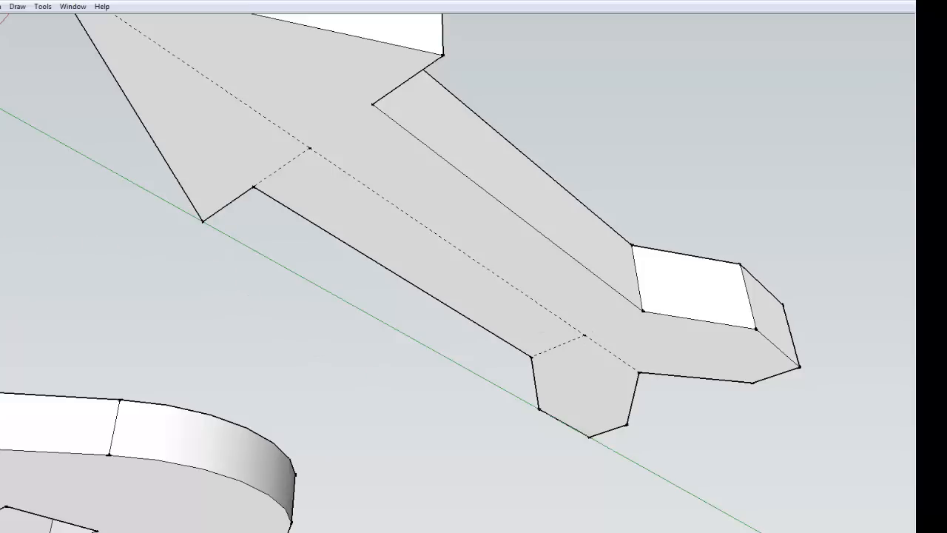
pyautogui.moveTo(149, 319); pyautogui.dragTo(252, 238)
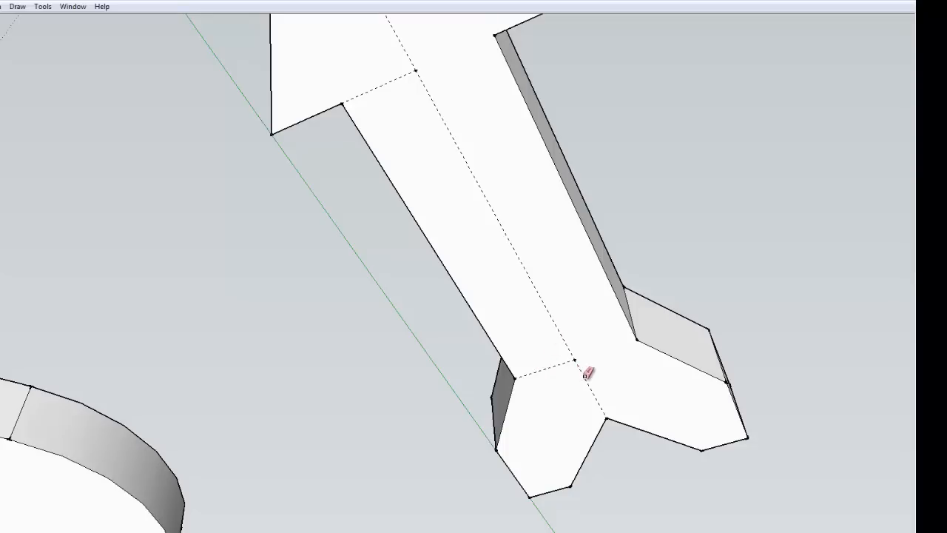
pyautogui.scroll(5, 586, 373)
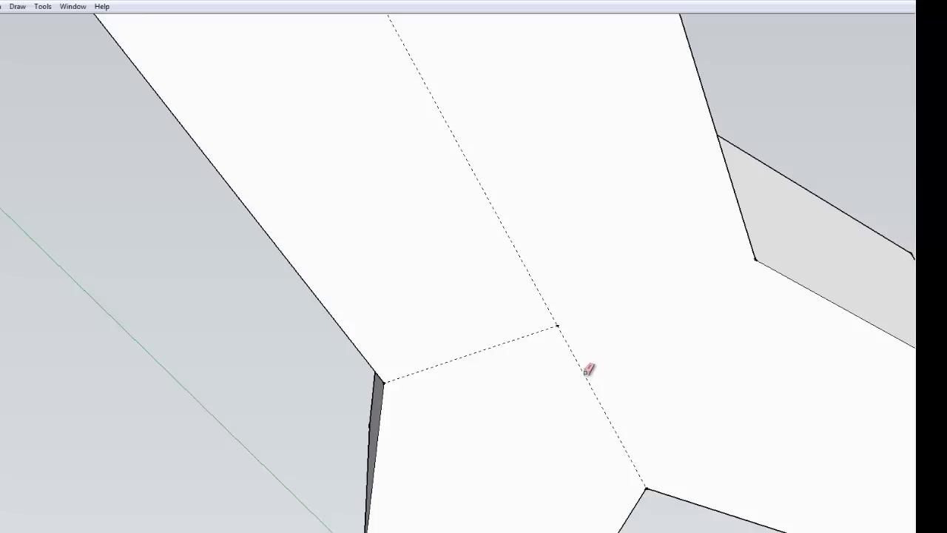
pyautogui.scroll(-5, 587, 370)
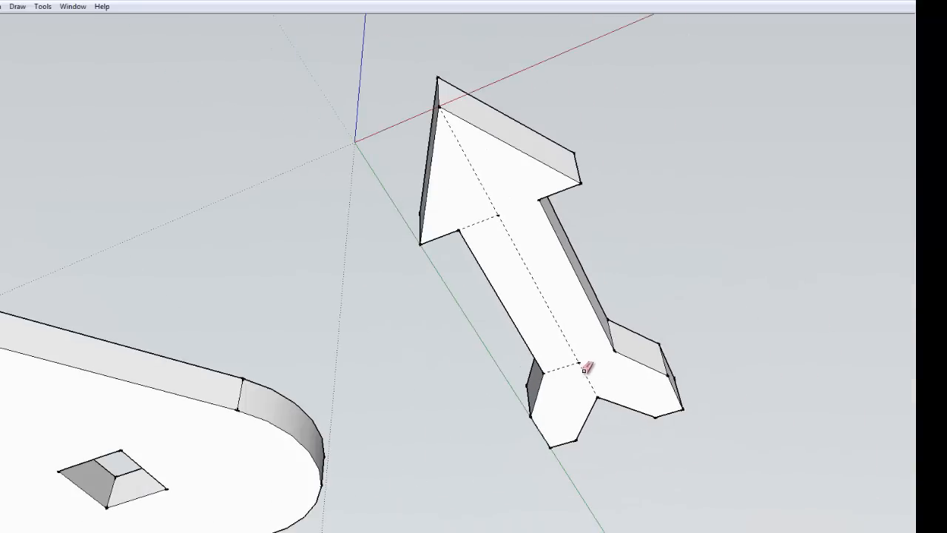
pyautogui.click(498, 213)
pyautogui.scroll(3, 509, 241)
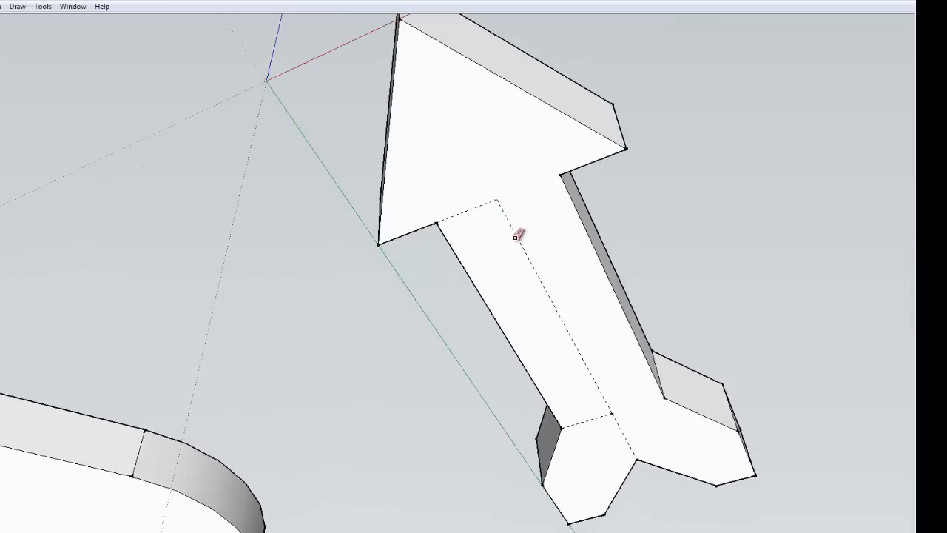
# Step: Erase the dashed lines along the shaft and across its ends on the arrow's underside
pyautogui.moveTo(67, 340); pyautogui.dragTo(420, 460, button='middle')
pyautogui.moveTo(514, 345); pyautogui.dragTo(482, 360)
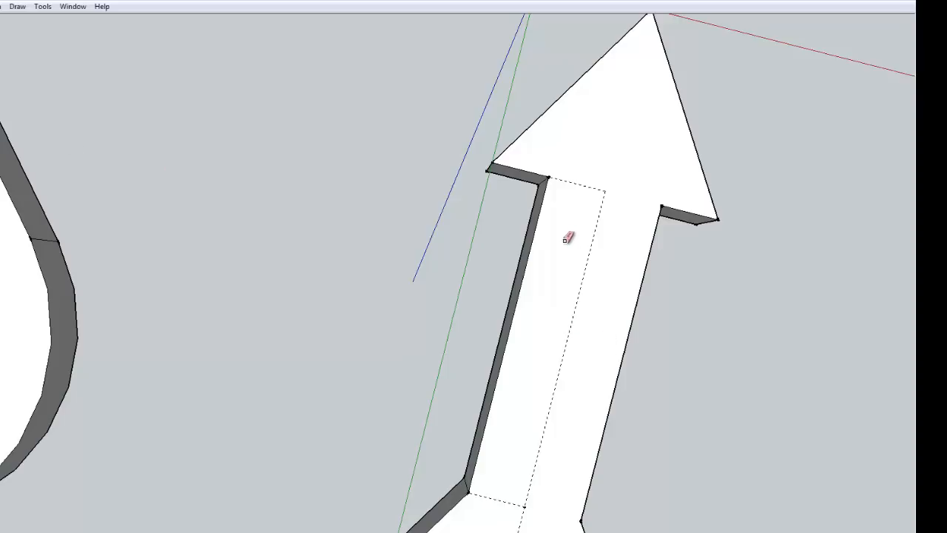
pyautogui.click(578, 184)
pyautogui.scroll(-4, 531, 498)
pyautogui.scroll(6, 532, 496)
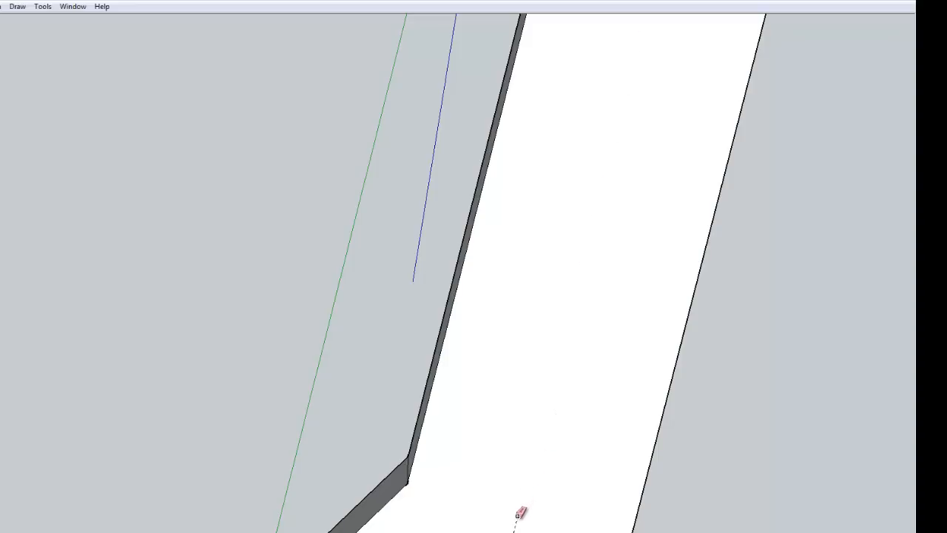
pyautogui.scroll(-4, 520, 517)
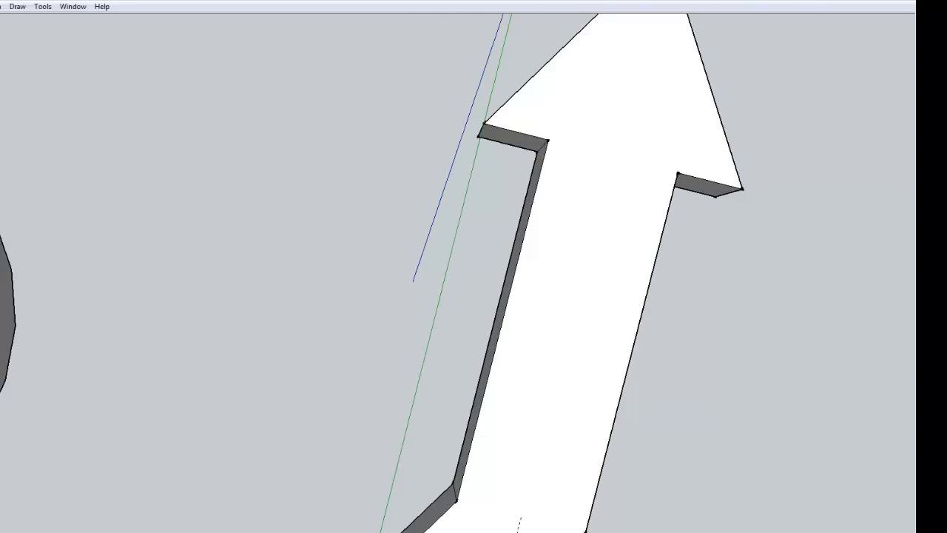
# Step: Erase the last dashed centreline segment running to the notch tip on the arrow's underside
pyautogui.moveTo(380, 484); pyautogui.dragTo(421, 363, button='middle')
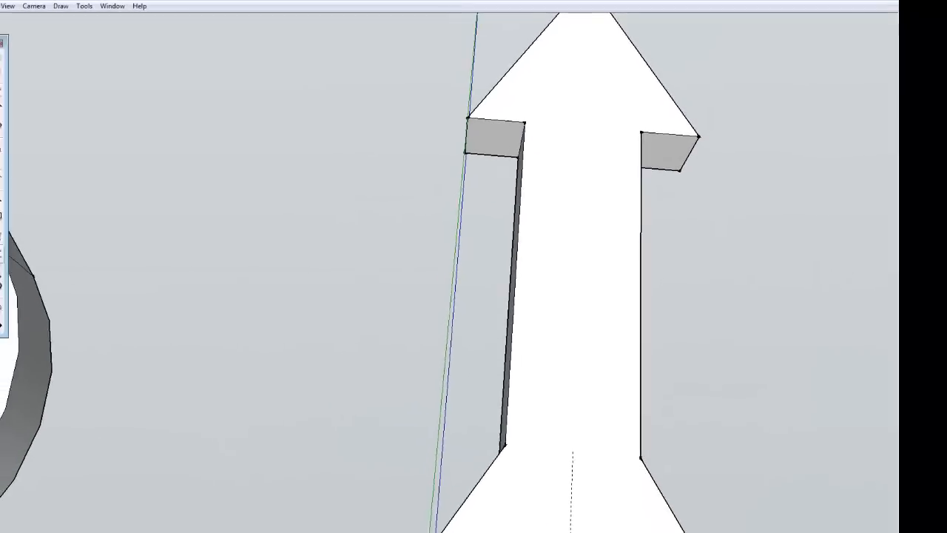
pyautogui.moveTo(624, 505); pyautogui.dragTo(575, 288)
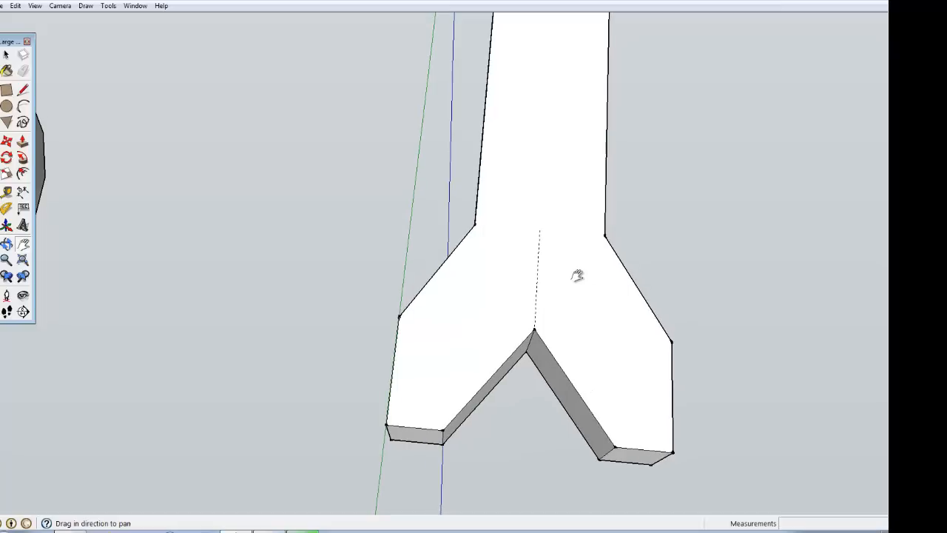
pyautogui.click(23, 71)
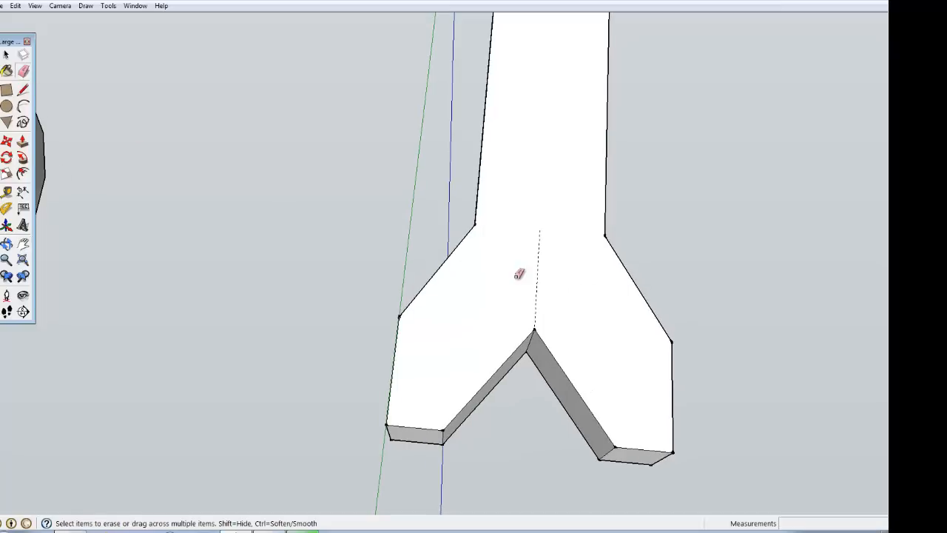
pyautogui.click(537, 280)
# Step: Select the whole arrow solid and make it a component named "arrow"
pyautogui.scroll(2, 729, 299)
pyautogui.scroll(-5, 726, 298)
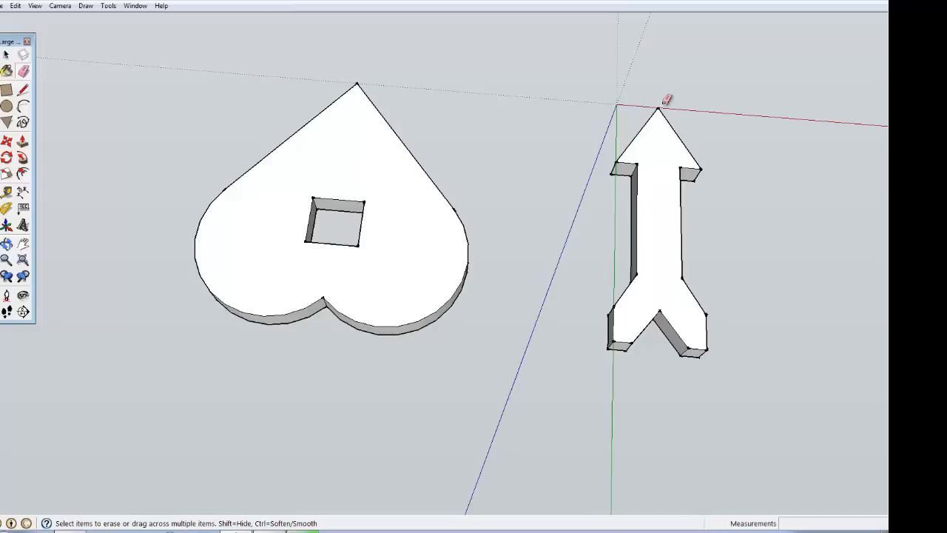
pyautogui.click(7, 54)
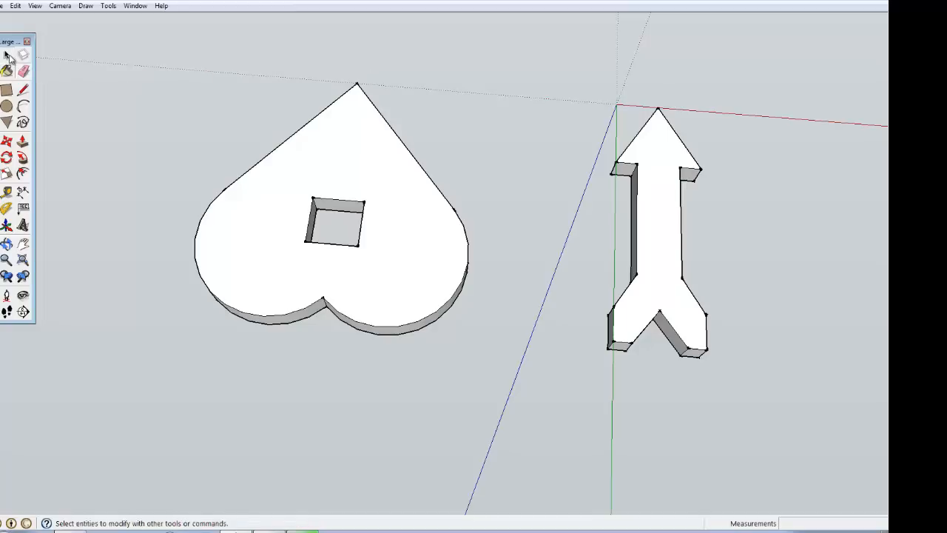
pyautogui.moveTo(546, 83); pyautogui.dragTo(770, 472)
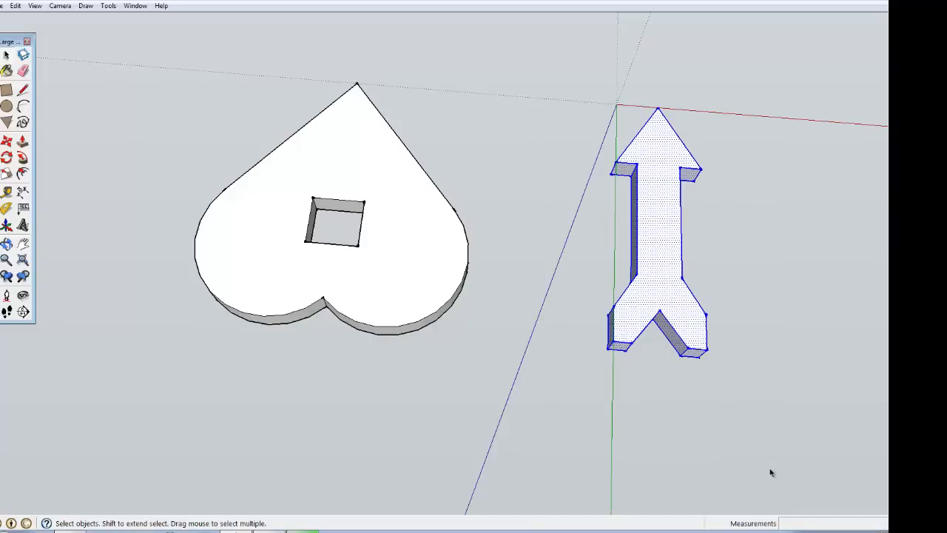
pyautogui.write('g')
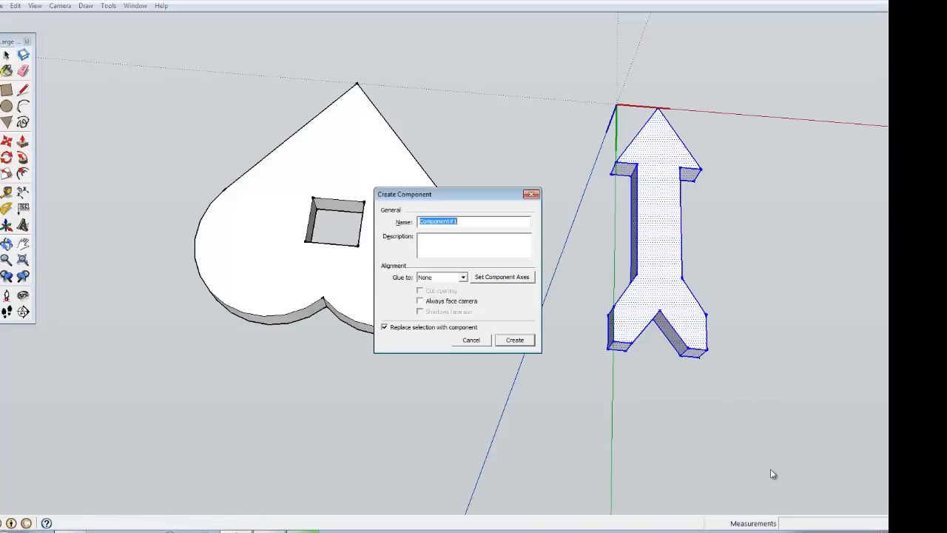
pyautogui.write('arrow')
pyautogui.press('Return')
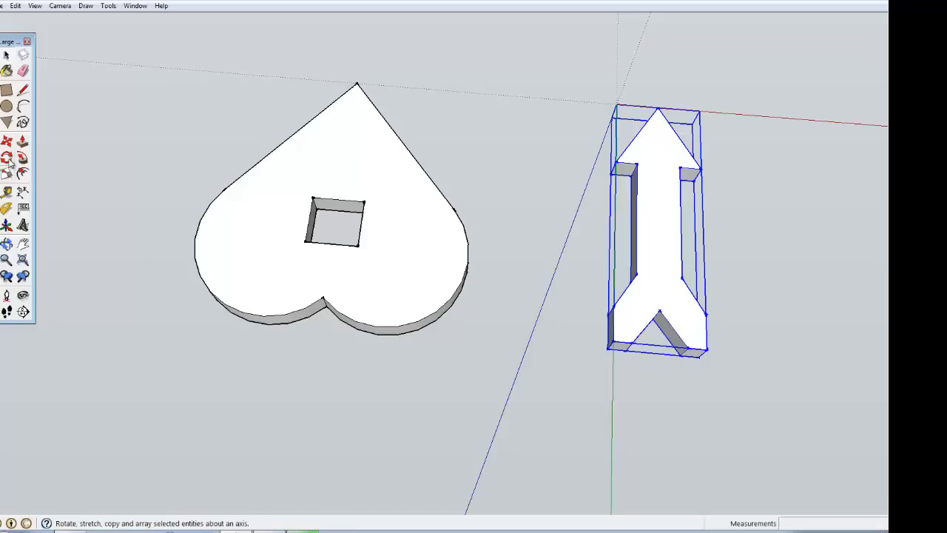
# Step: Rotate the arrow component 90 degrees about a point midway along its shaft, viewed from the side, so it stands upright
pyautogui.click(7, 245)
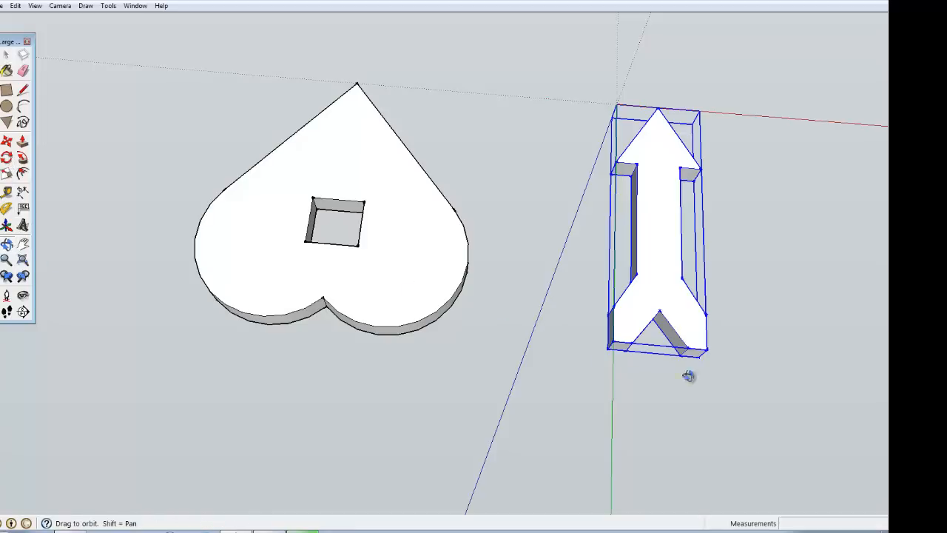
pyautogui.moveTo(783, 395); pyautogui.dragTo(480, 324)
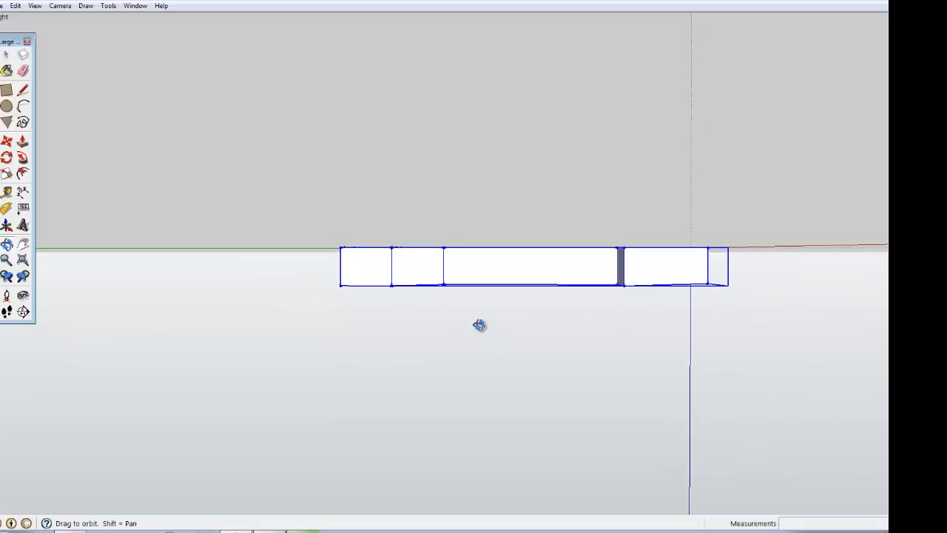
pyautogui.click(7, 156)
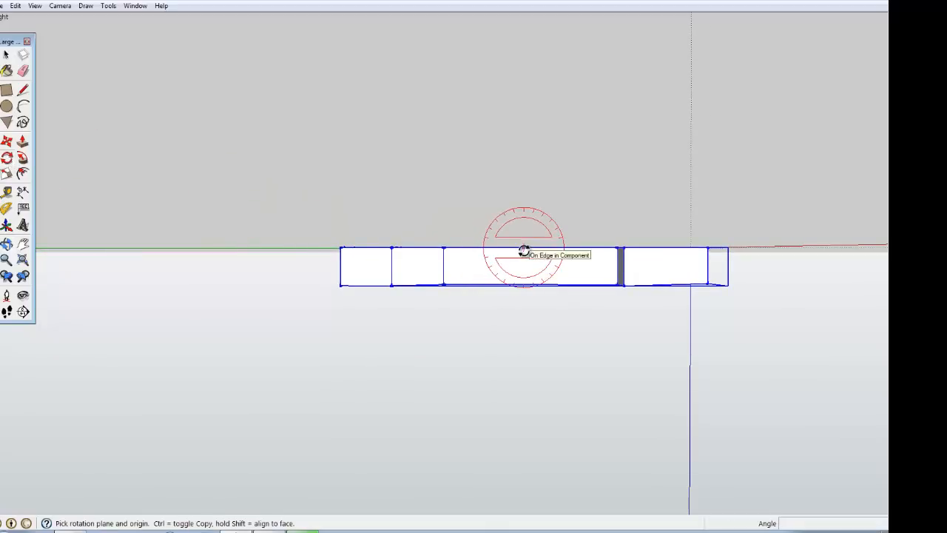
pyautogui.moveTo(524, 250); pyautogui.dragTo(526, 281)
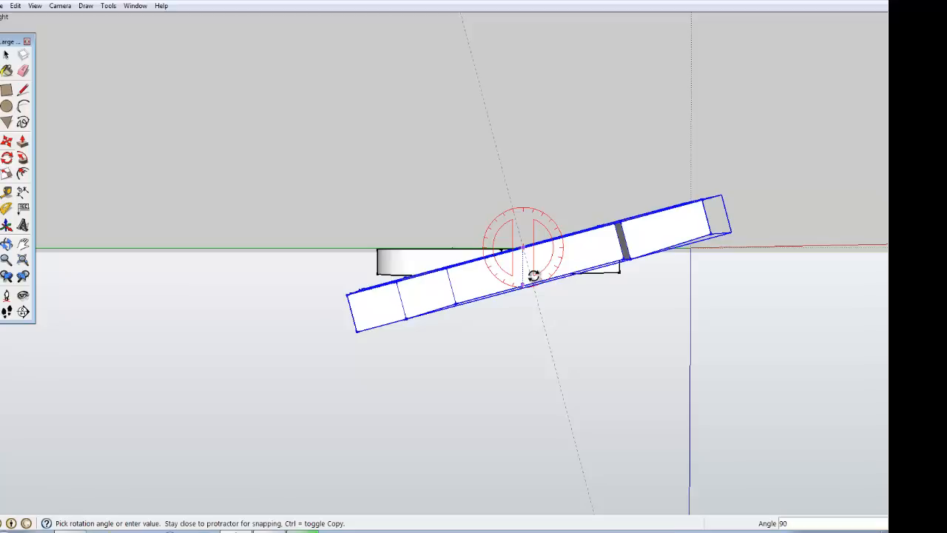
pyautogui.press('Return')
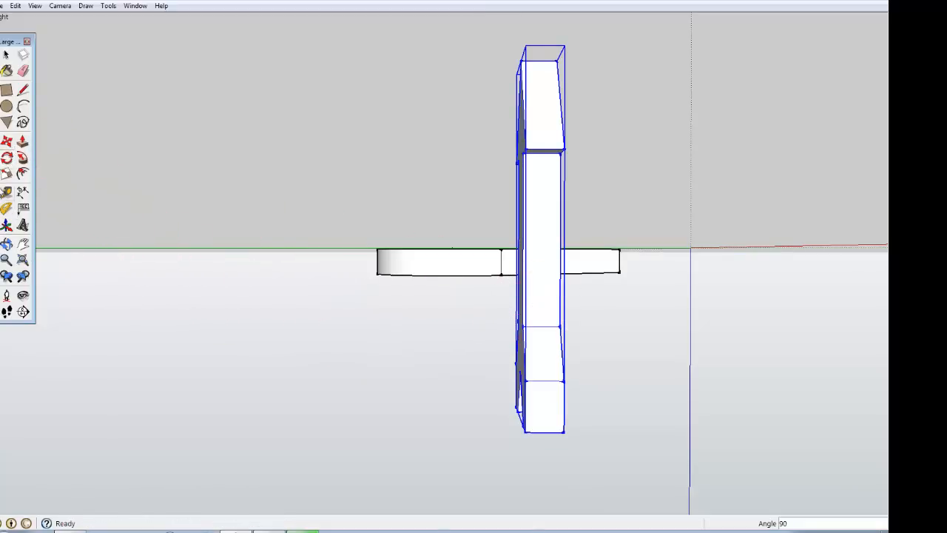
# Step: Move the upright arrow about 18.1 cm so its shaft passes through the heart's rectangular opening
pyautogui.click(4, 143)
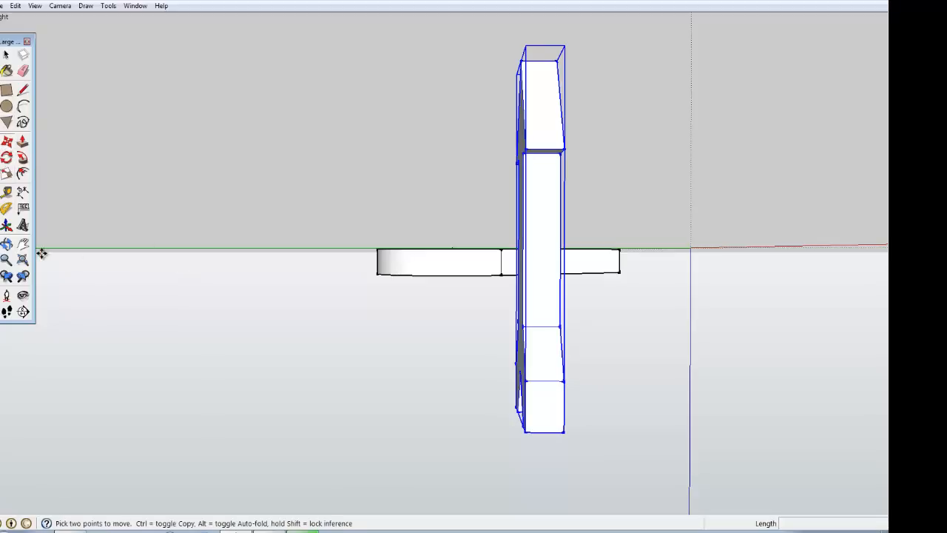
pyautogui.click(6, 244)
pyautogui.moveTo(203, 277); pyautogui.dragTo(391, 359)
pyautogui.click(6, 140)
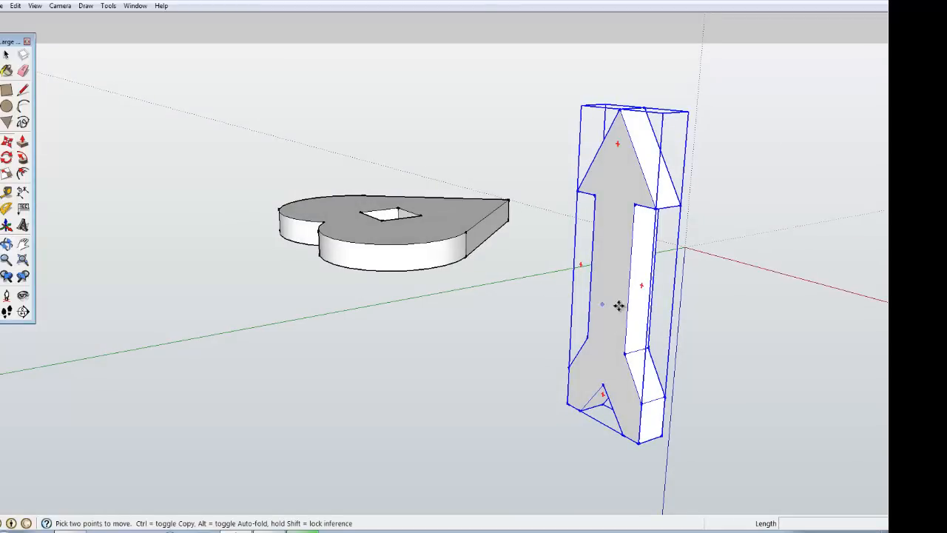
pyautogui.moveTo(623, 304); pyautogui.dragTo(387, 218)
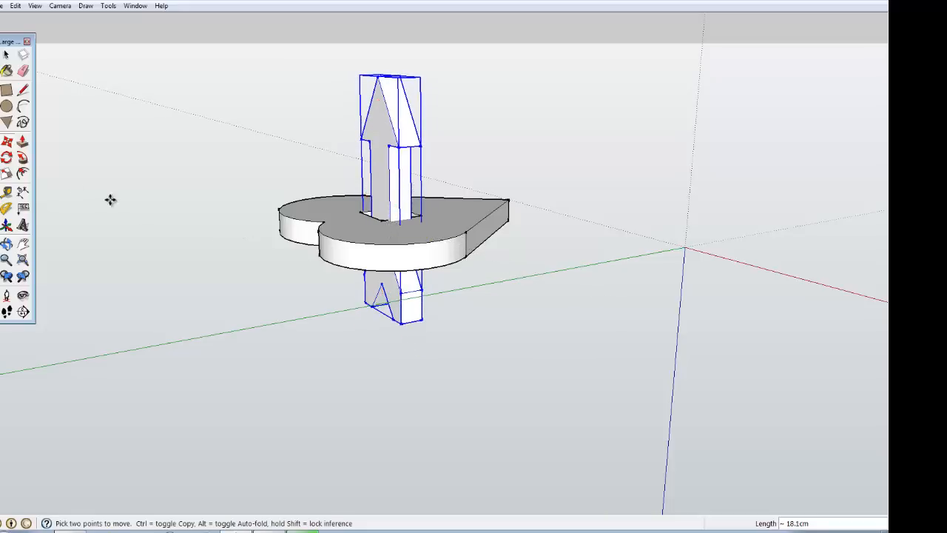
# Step: Shift the arrow about 0.2 cm sideways within the heart's opening, away from the origin
pyautogui.click(6, 243)
pyautogui.moveTo(244, 259); pyautogui.dragTo(350, 299)
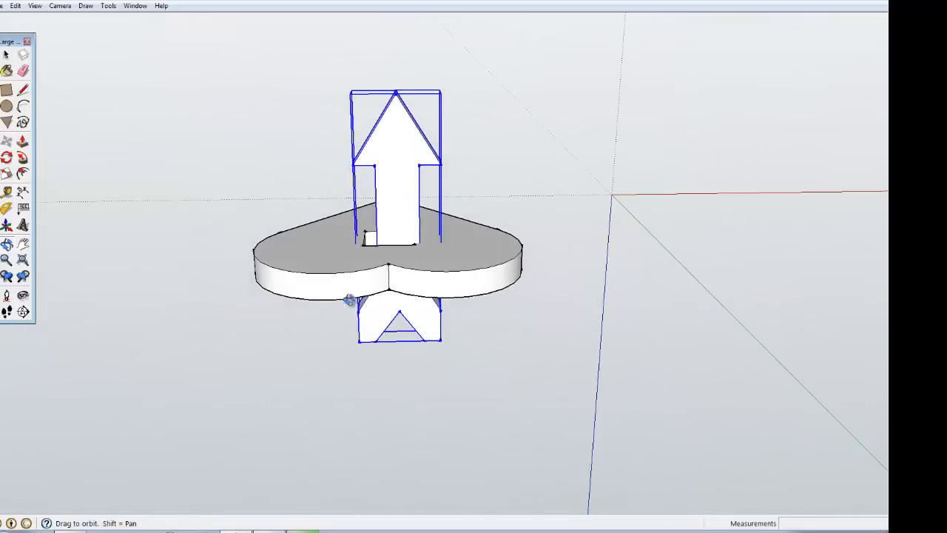
pyautogui.click(7, 141)
pyautogui.click(392, 215)
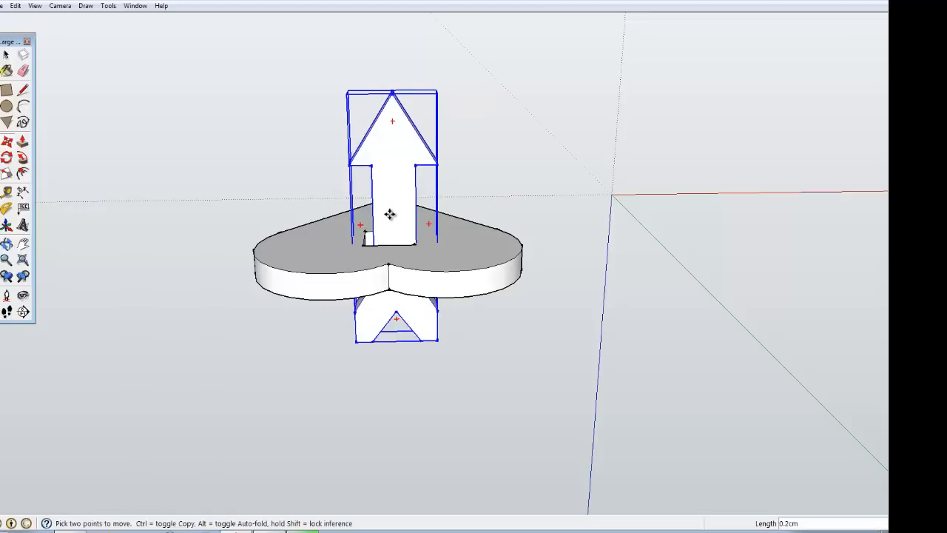
# Step: Fine-tune the arrow's position in the heart's opening, shifting it about 0.4 cm sideways and another 0.1 cm along the red axis
pyautogui.click(387, 214)
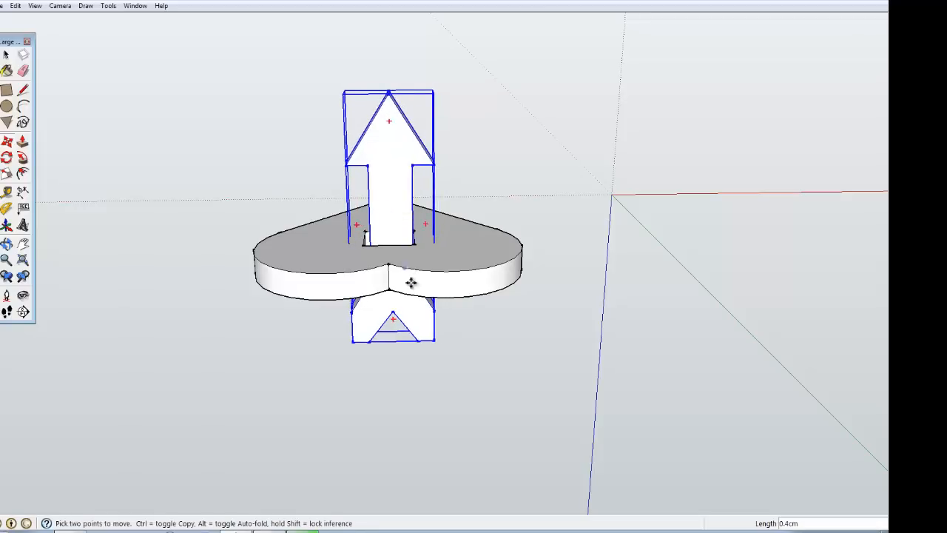
pyautogui.click(6, 244)
pyautogui.moveTo(359, 435); pyautogui.dragTo(484, 336)
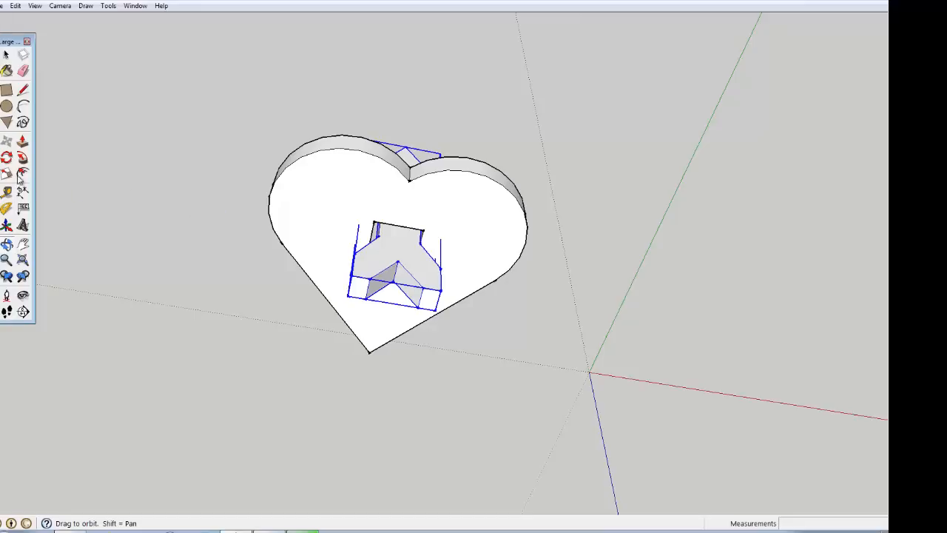
pyautogui.click(7, 142)
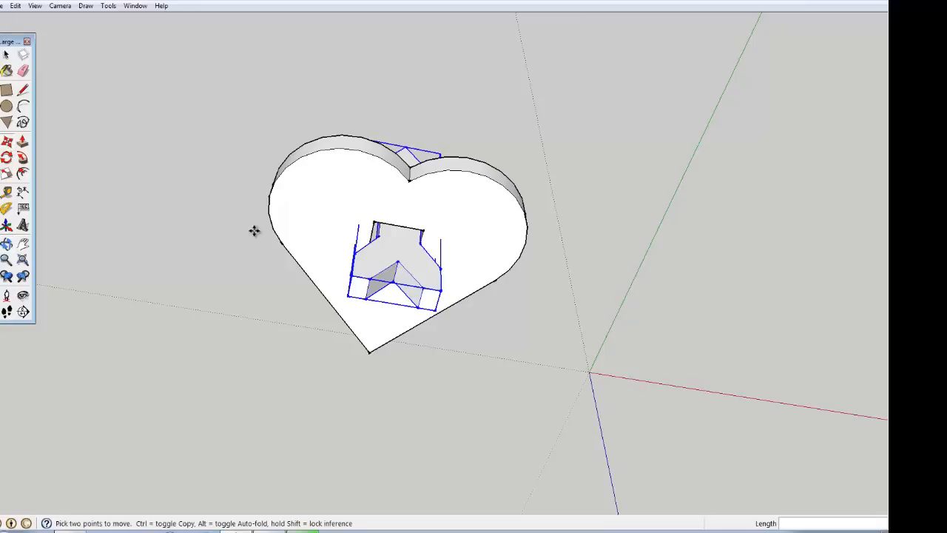
pyautogui.click(393, 241)
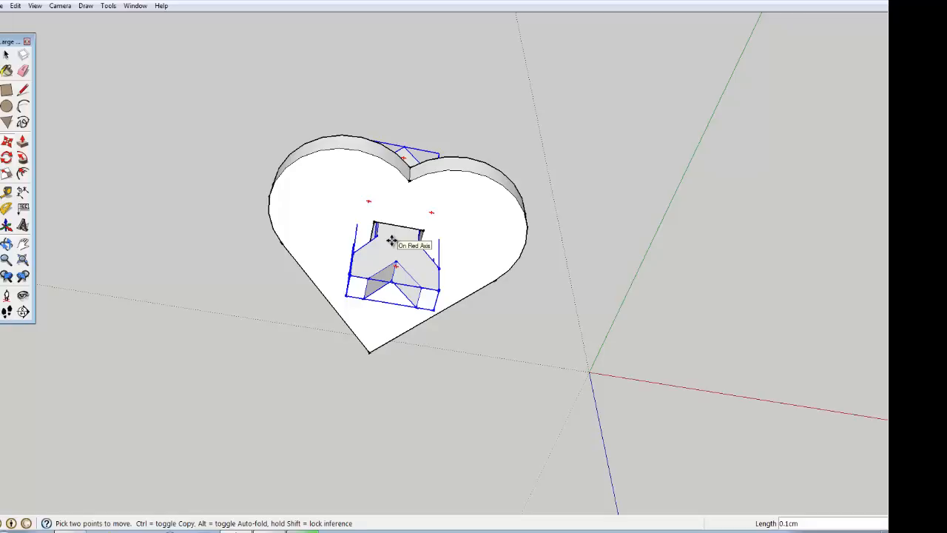
pyautogui.click(393, 241)
pyautogui.click(168, 251)
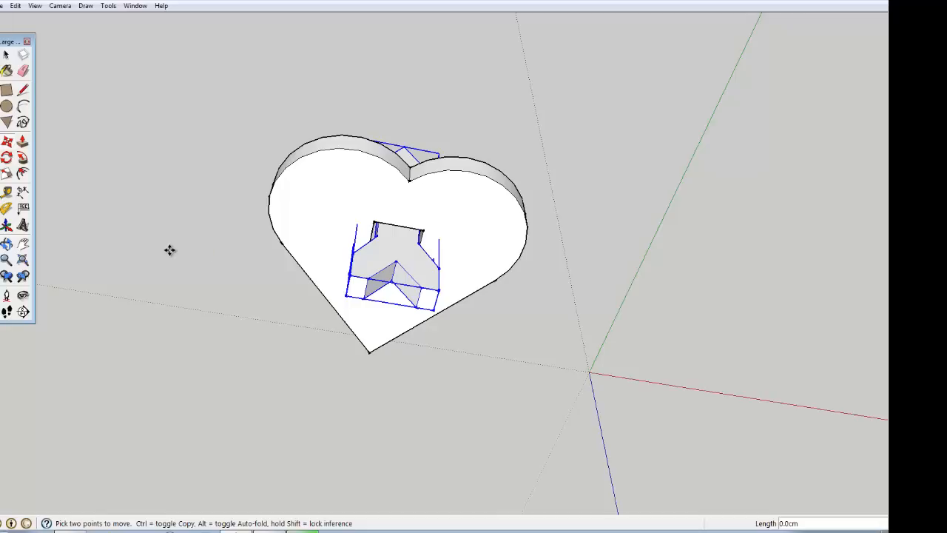
pyautogui.click(169, 251)
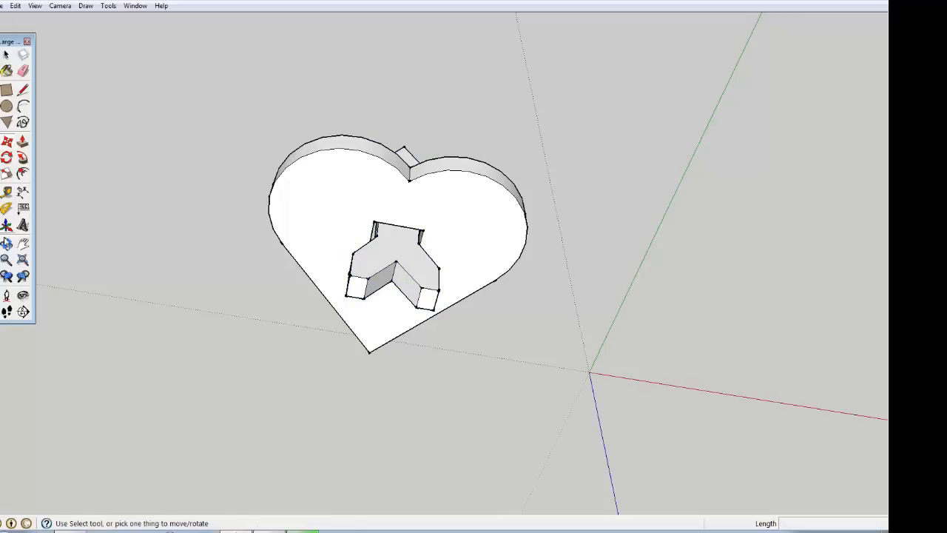
# Step: View the heart from above and look through the available material collections for painting the model
pyautogui.click(6, 243)
pyautogui.moveTo(575, 155); pyautogui.dragTo(237, 159)
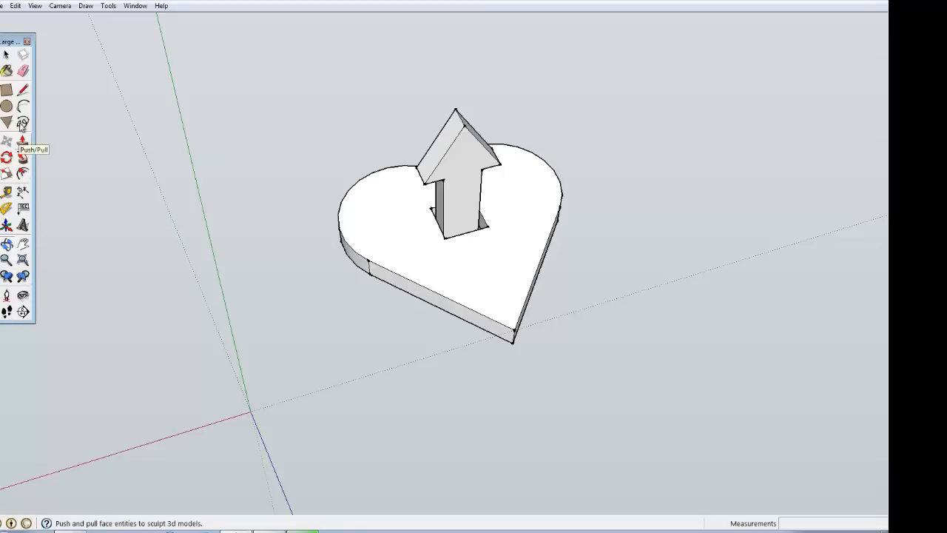
pyautogui.click(6, 70)
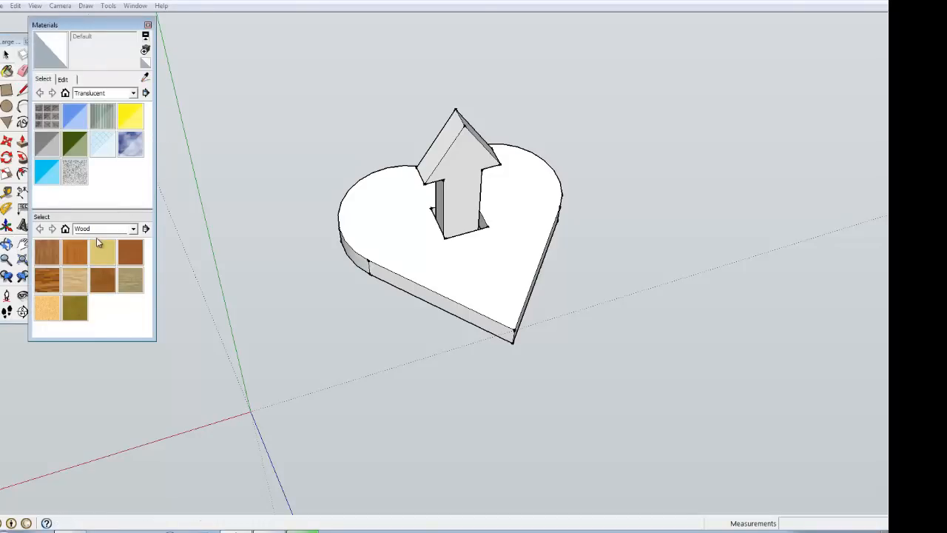
pyautogui.click(134, 229)
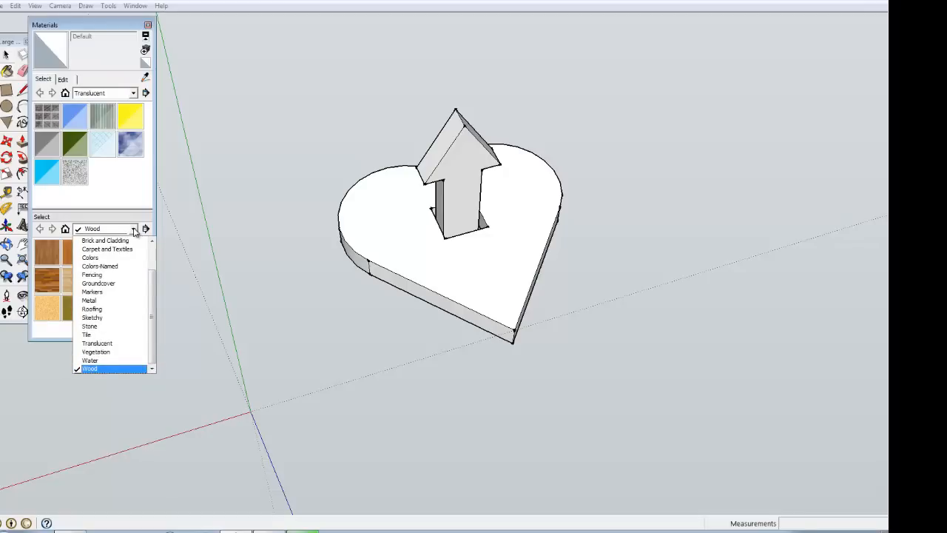
pyautogui.click(134, 230)
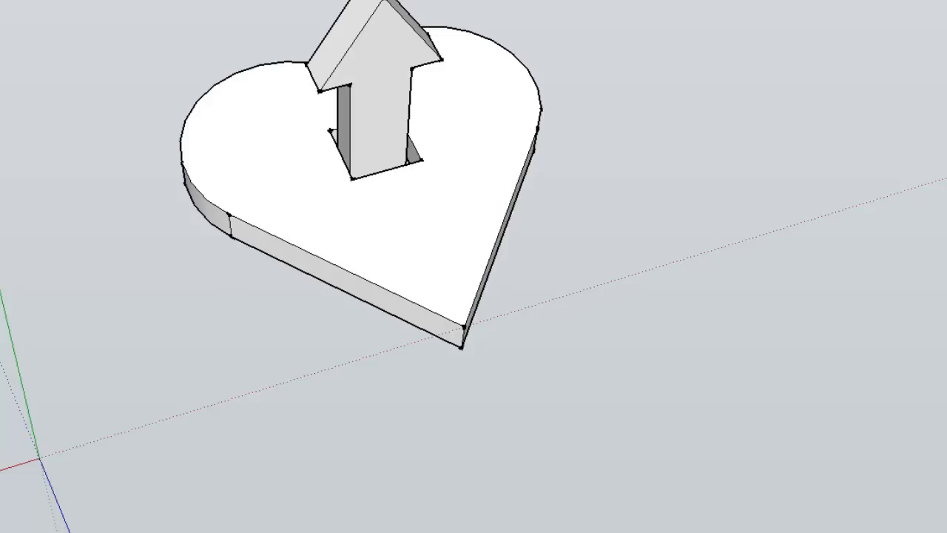
# Step: Select both the heart and the arrow and explode them into loose geometry
pyautogui.moveTo(50, 1); pyautogui.dragTo(714, 472)
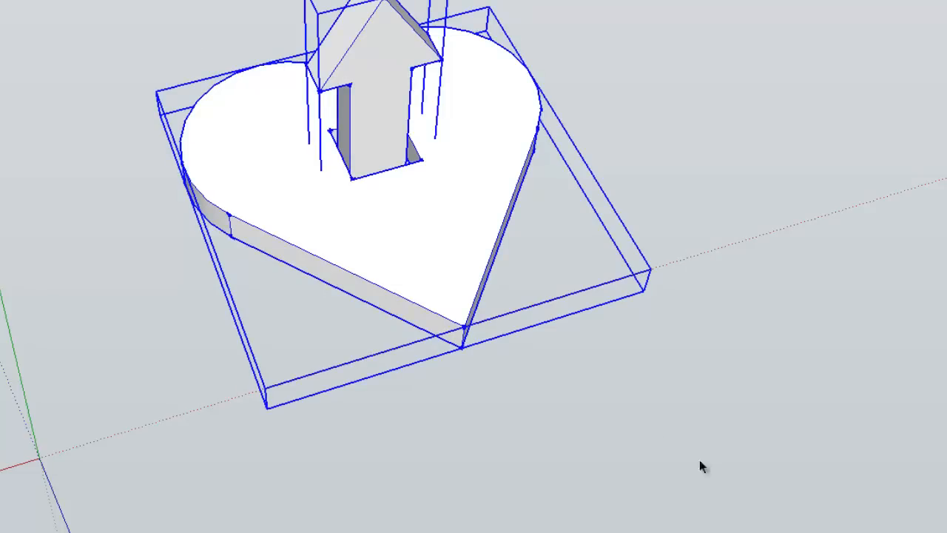
pyautogui.rightClick(453, 196)
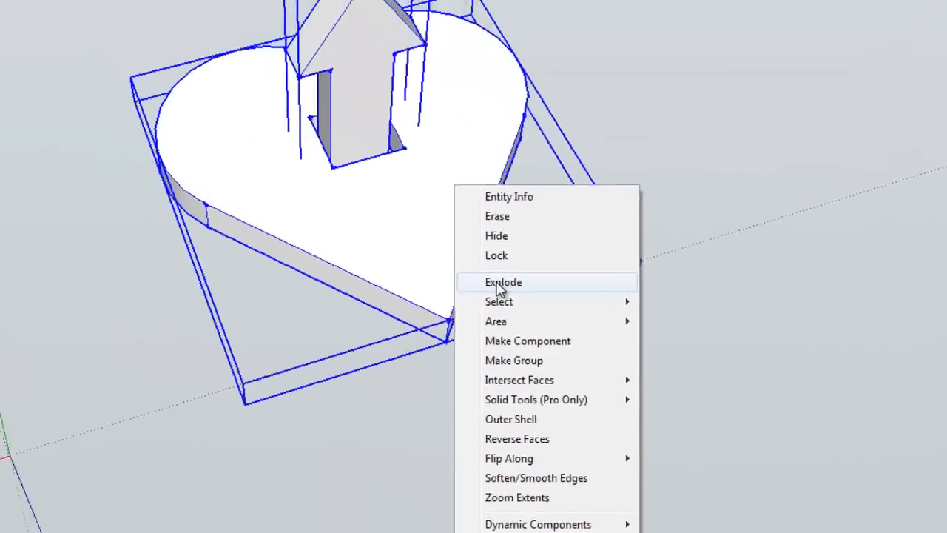
pyautogui.click(501, 286)
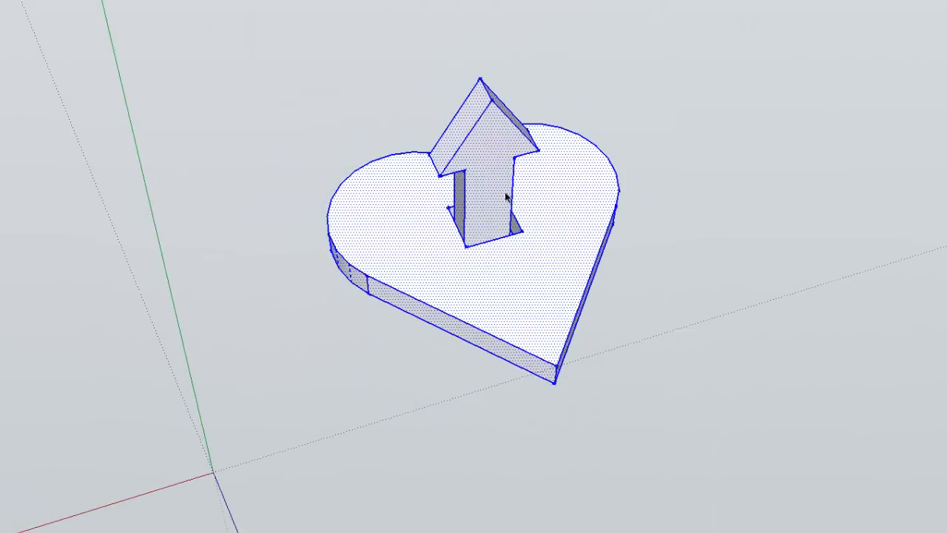
pyautogui.click(28, 185)
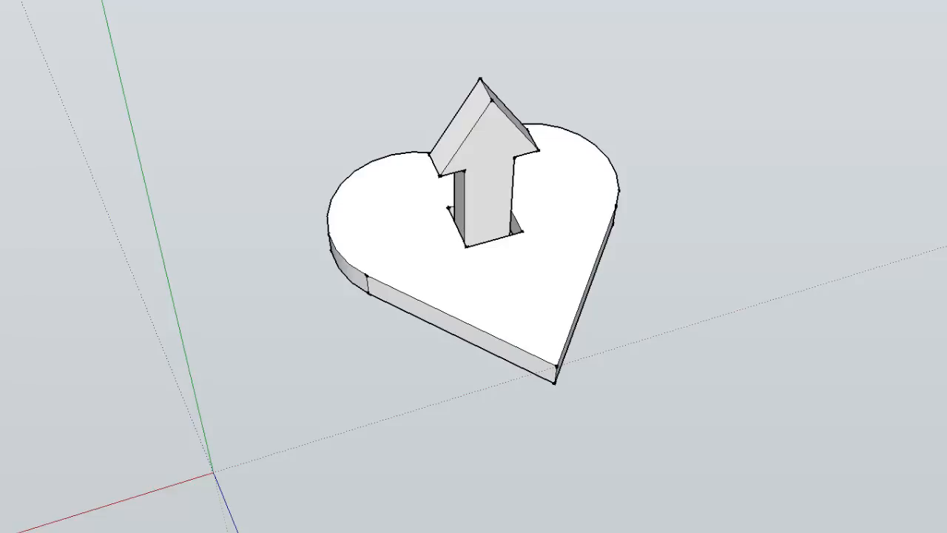
# Step: Paint the heart's top face and its straight and curved side faces with the Bamboo_Medium wood material
pyautogui.press('b')
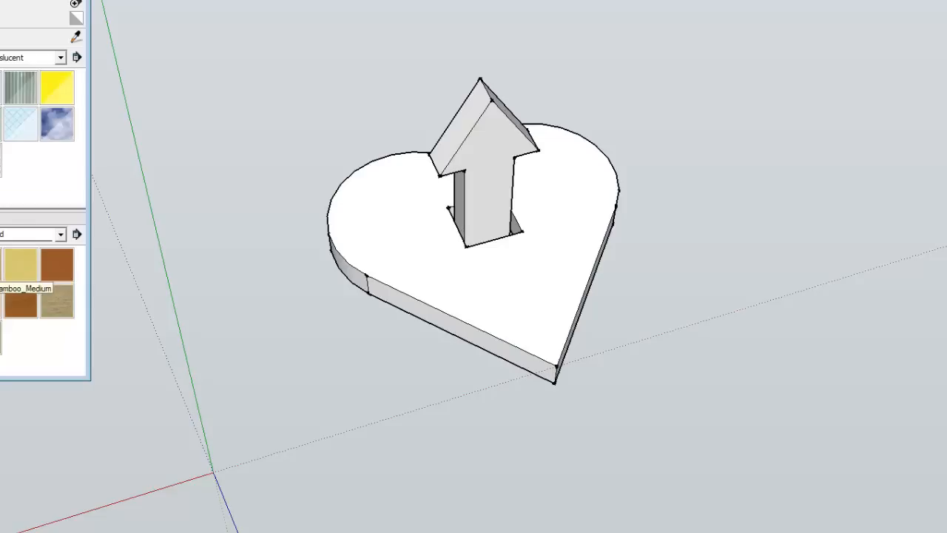
pyautogui.click(412, 262)
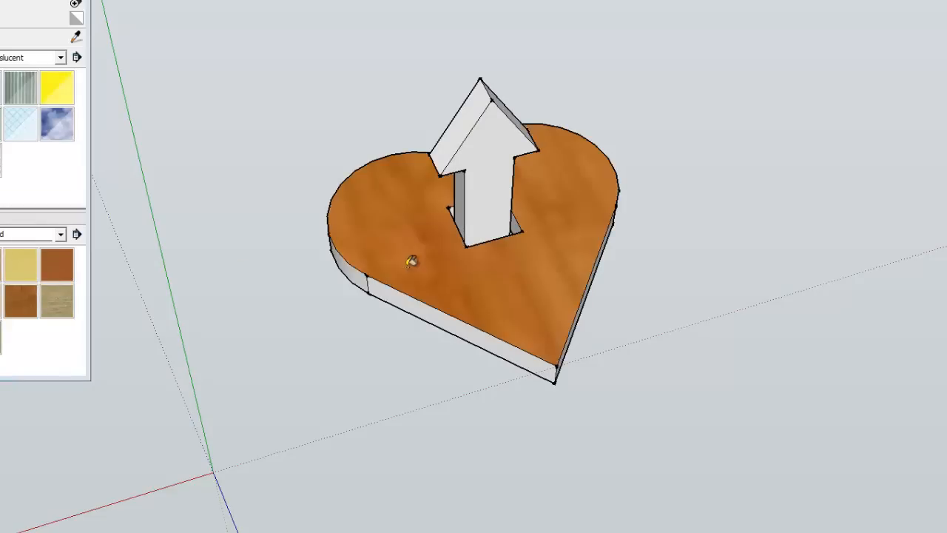
pyautogui.click(404, 297)
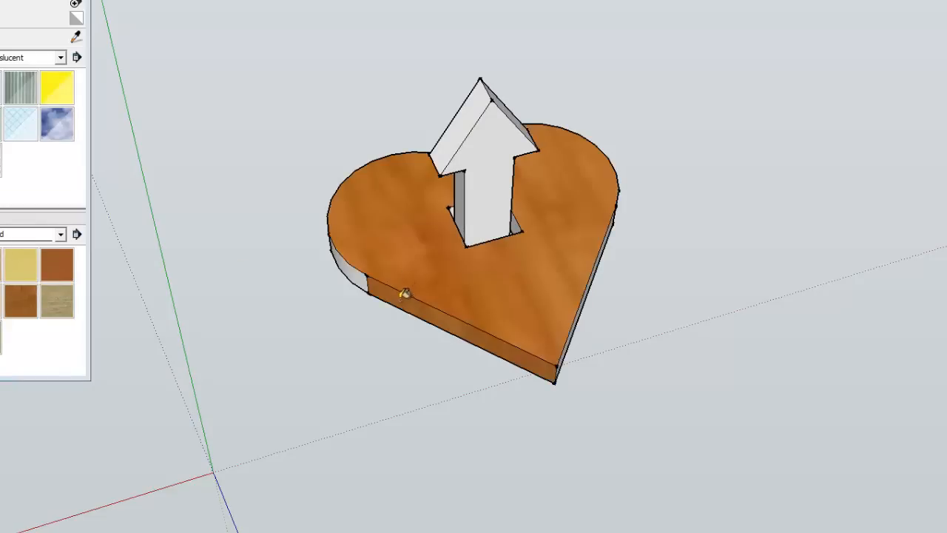
pyautogui.click(361, 276)
pyautogui.moveTo(713, 330); pyautogui.dragTo(214, 232, button='middle')
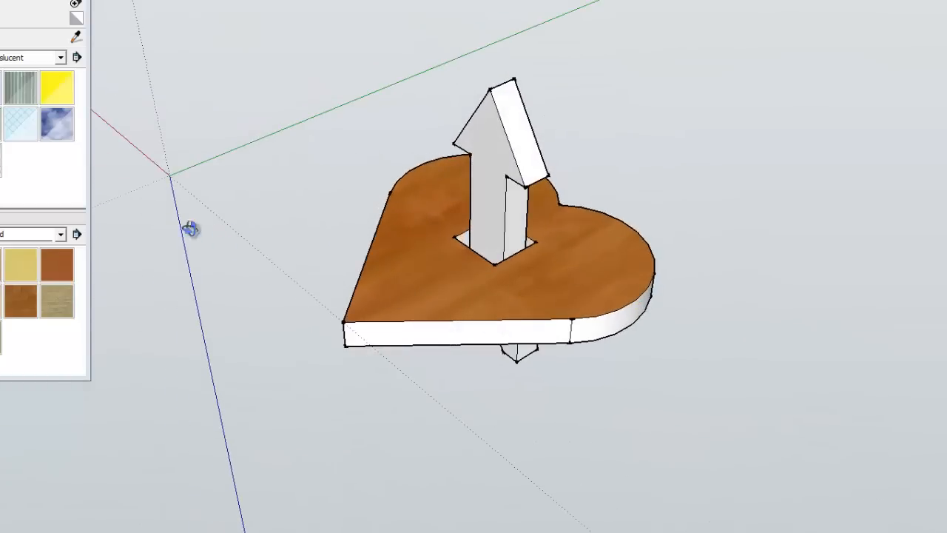
pyautogui.click(1, 265)
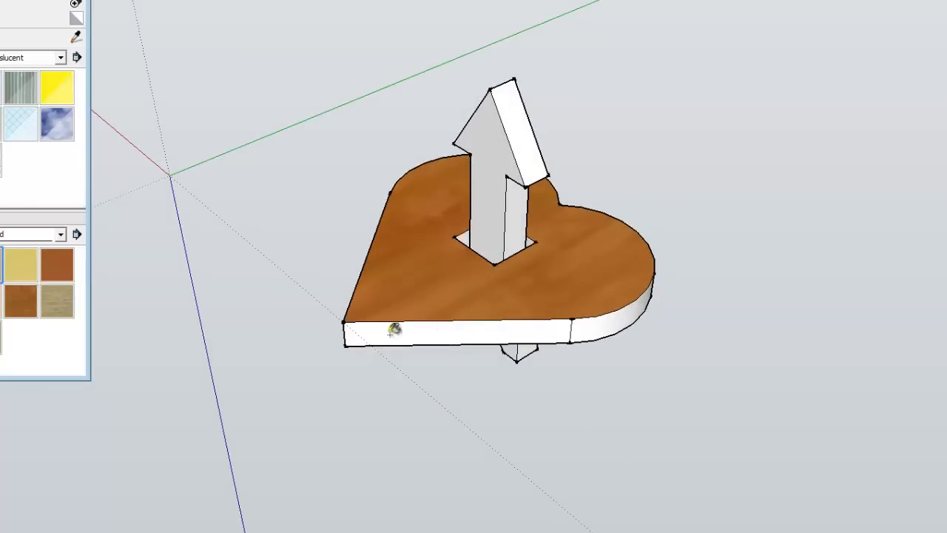
pyautogui.click(472, 328)
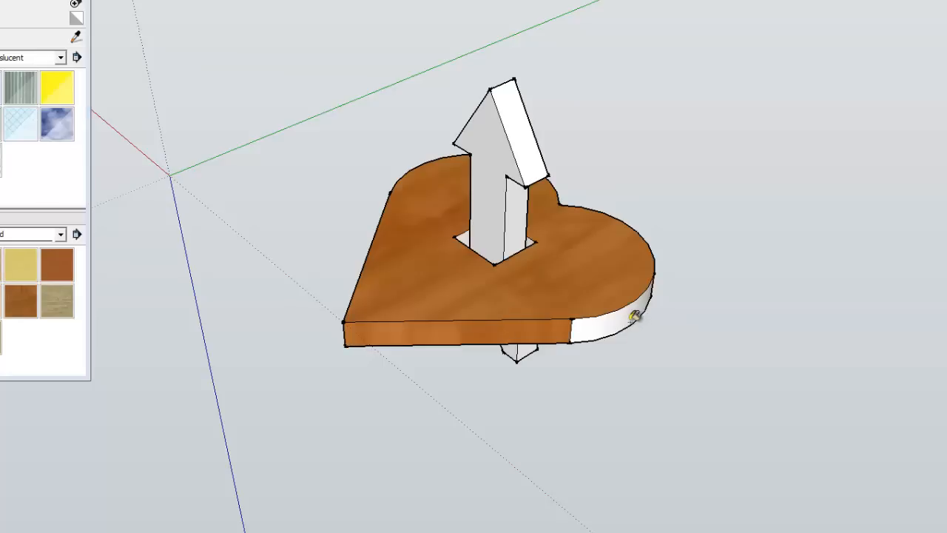
pyautogui.click(635, 317)
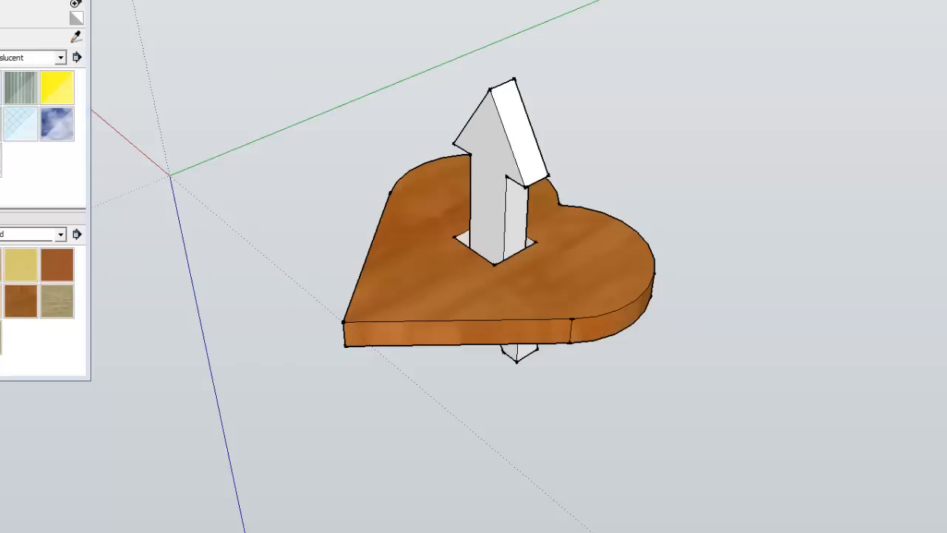
# Step: Paint the heart's underside with the same Bamboo_Medium wood material
pyautogui.moveTo(763, 279)
pyautogui.mouseDown(button='middle')
pyautogui.moveTo(588, 247)
pyautogui.moveTo(786, 281)
pyautogui.moveTo(444, 232)
pyautogui.moveTo(579, 414)
pyautogui.moveTo(555, 243)
pyautogui.moveTo(645, 338)
pyautogui.moveTo(679, 237)
pyautogui.mouseUp(button='middle')
pyautogui.moveTo(719, 393); pyautogui.dragTo(691, 269, button='middle')
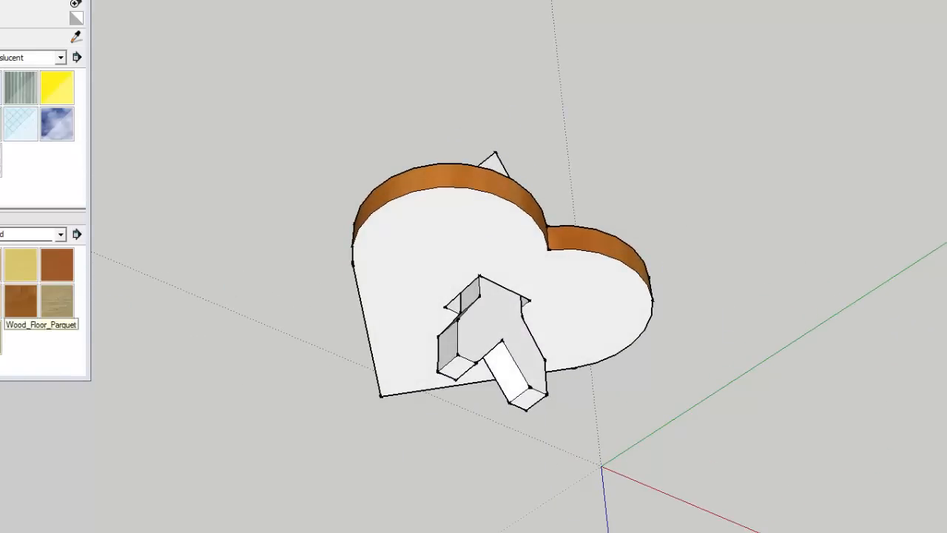
pyautogui.click(15, 264)
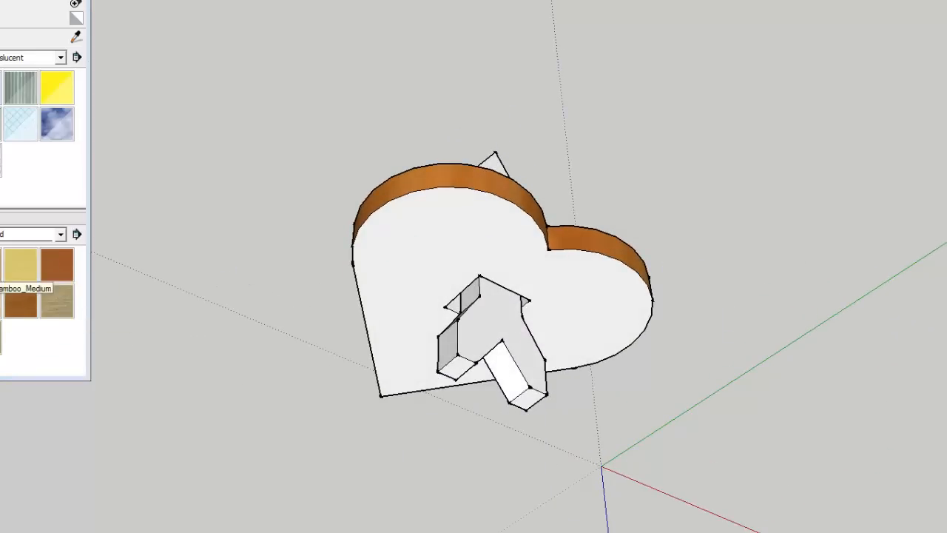
pyautogui.click(3, 264)
pyautogui.click(433, 222)
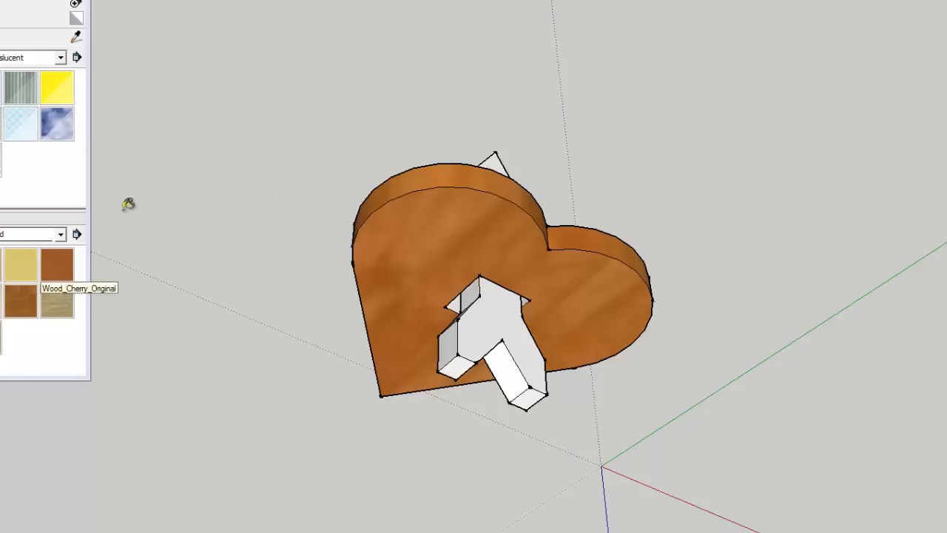
# Step: Choose black from the Colors collection and paint the arrow's two large arrow-shaped faces with it
pyautogui.click(61, 58)
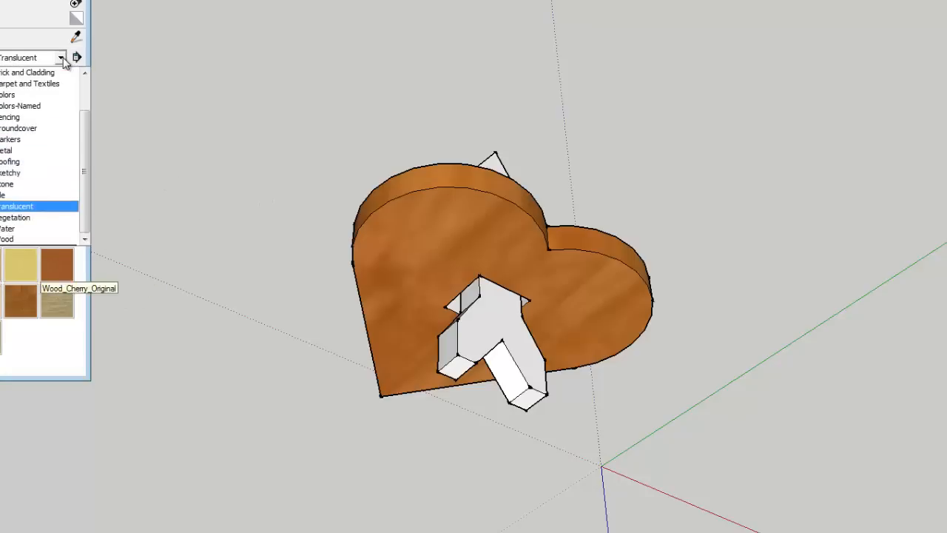
pyautogui.click(19, 94)
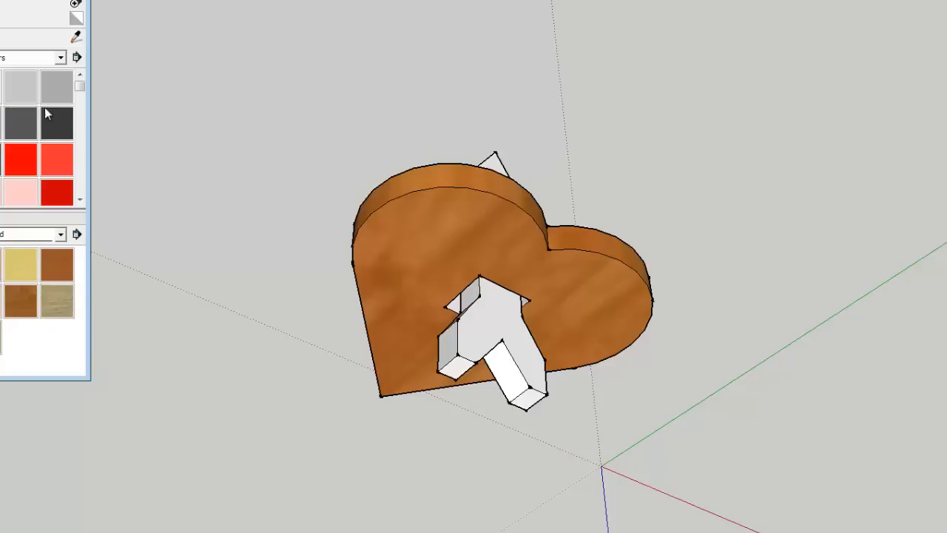
pyautogui.click(1, 169)
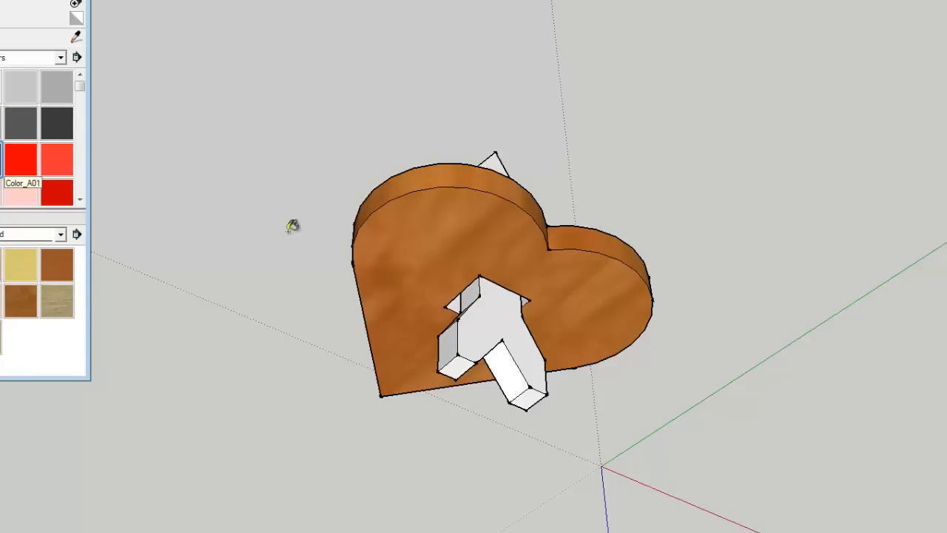
pyautogui.click(495, 315)
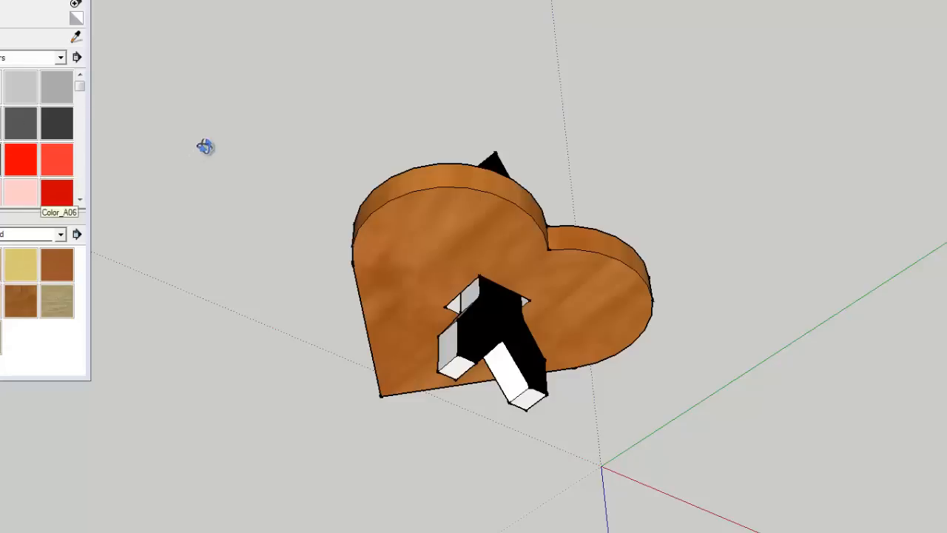
pyautogui.moveTo(205, 146); pyautogui.dragTo(457, 214, button='middle')
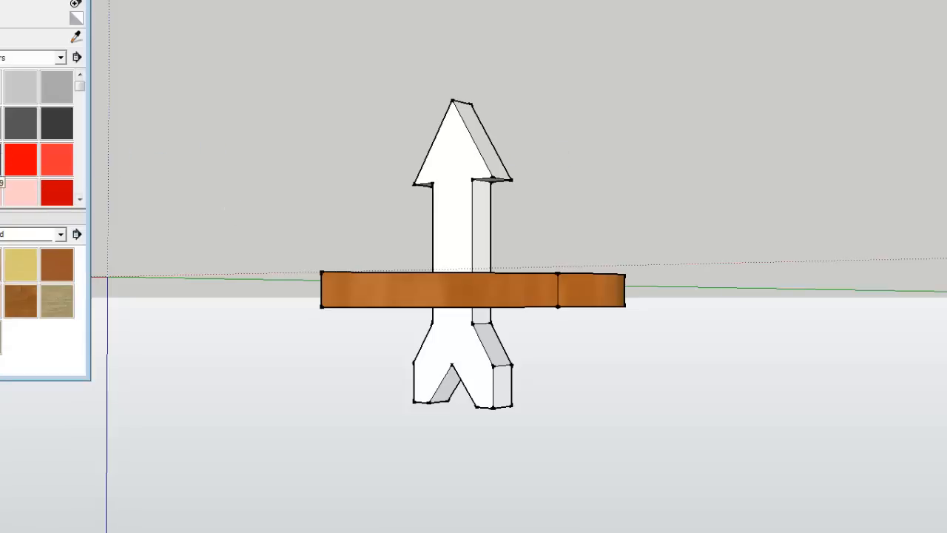
pyautogui.click(456, 152)
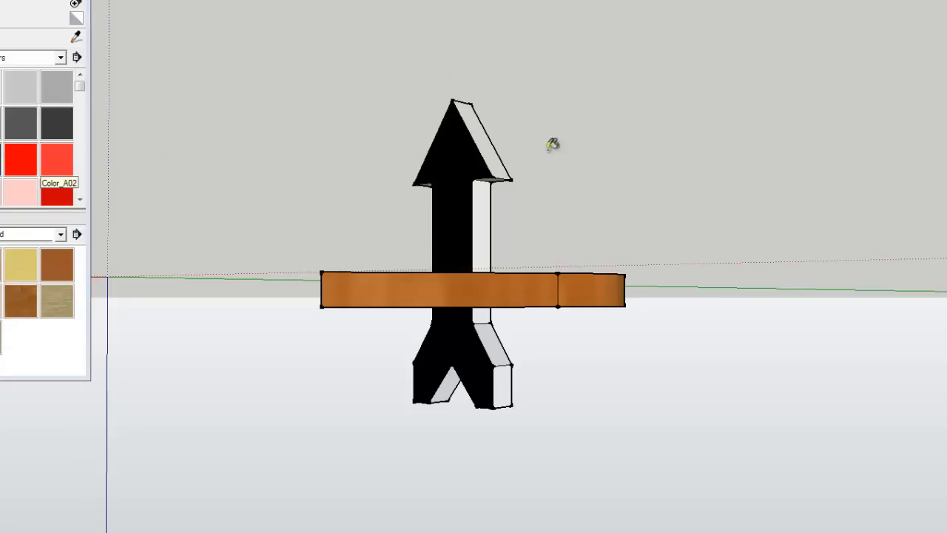
# Step: Paint the arrow's narrow side faces on the shaft, head, tail and tail notch red with Color_A01
pyautogui.click(30, 166)
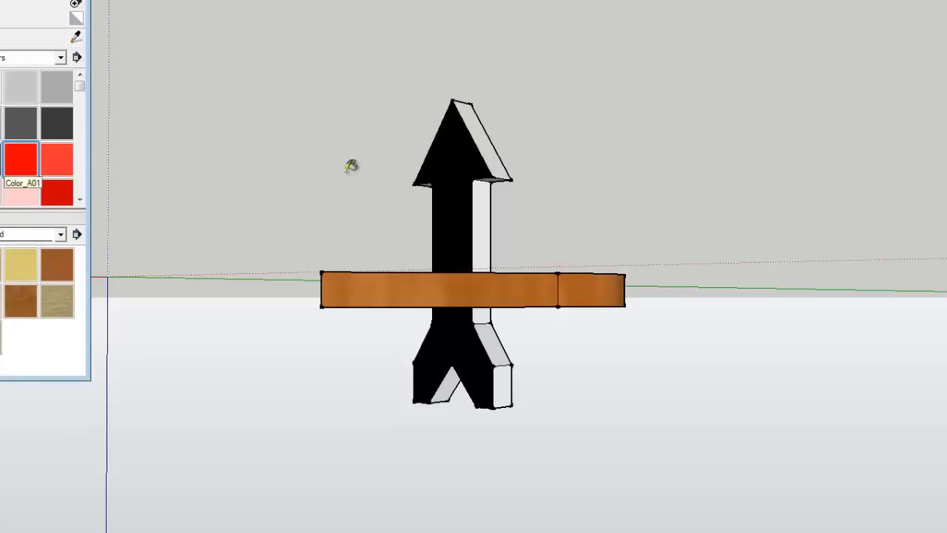
pyautogui.click(482, 215)
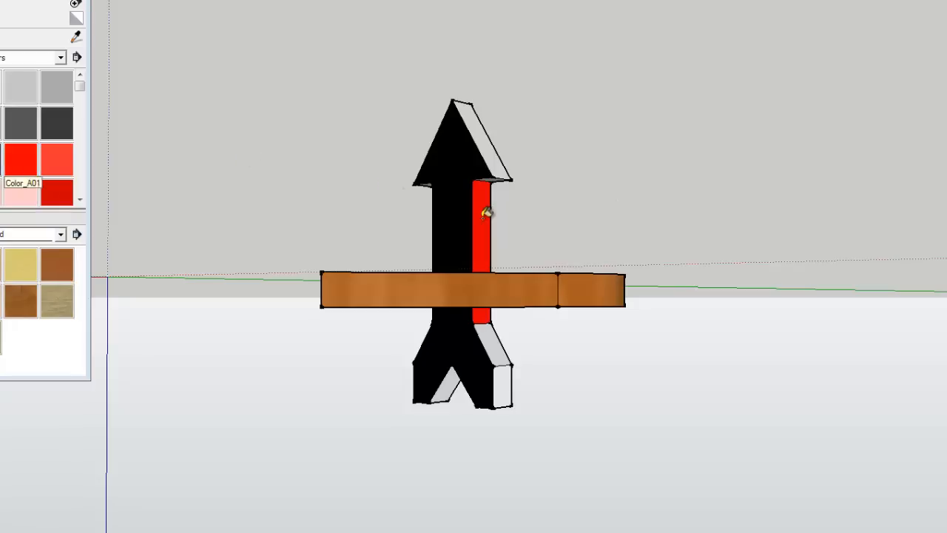
pyautogui.click(493, 143)
pyautogui.click(494, 339)
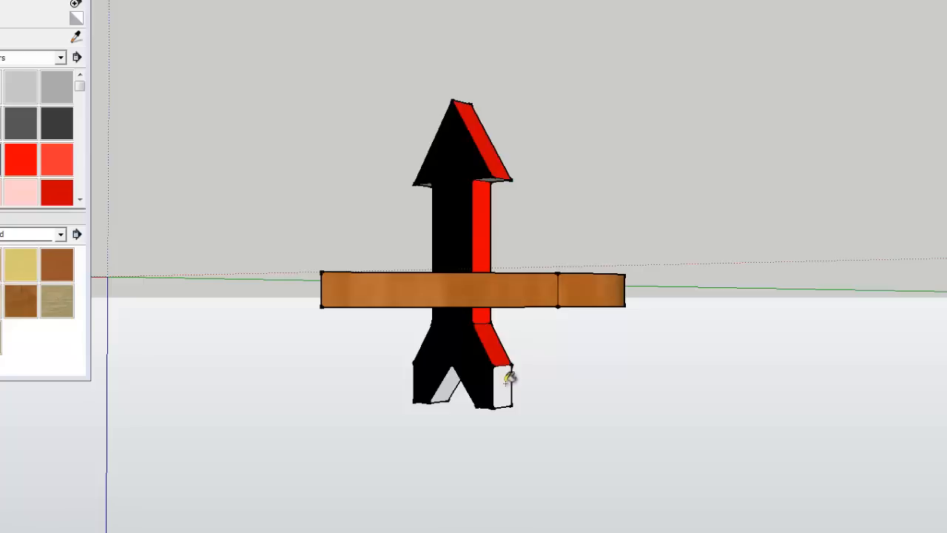
pyautogui.click(505, 383)
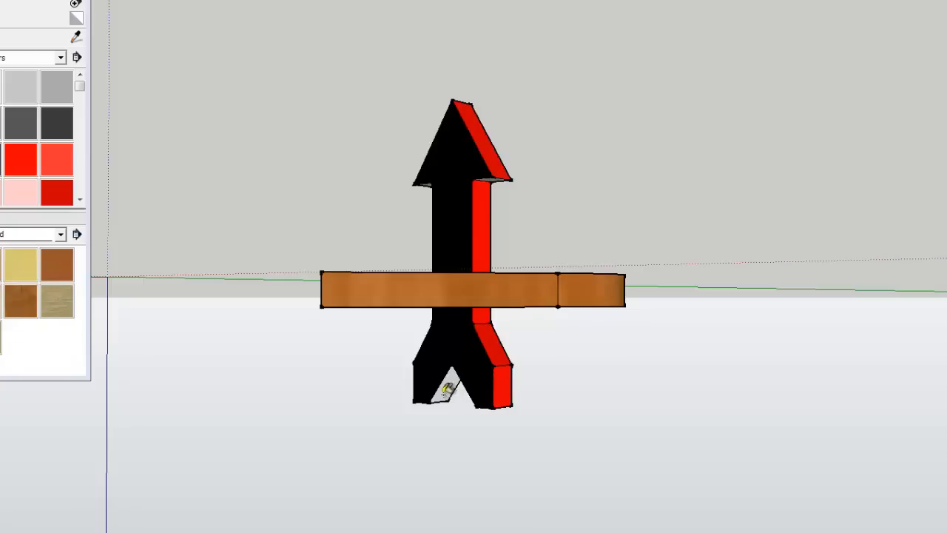
pyautogui.click(446, 391)
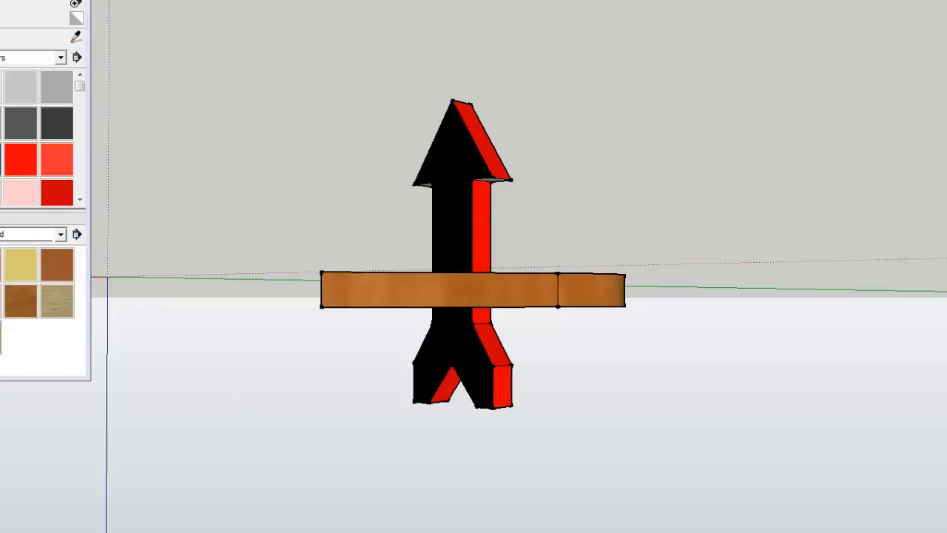
# Step: Paint the unpainted narrow side faces on the opposite side of the arrow's tail, shaft and head red with Color_A01
pyautogui.moveTo(190, 273); pyautogui.dragTo(594, 425, button='middle')
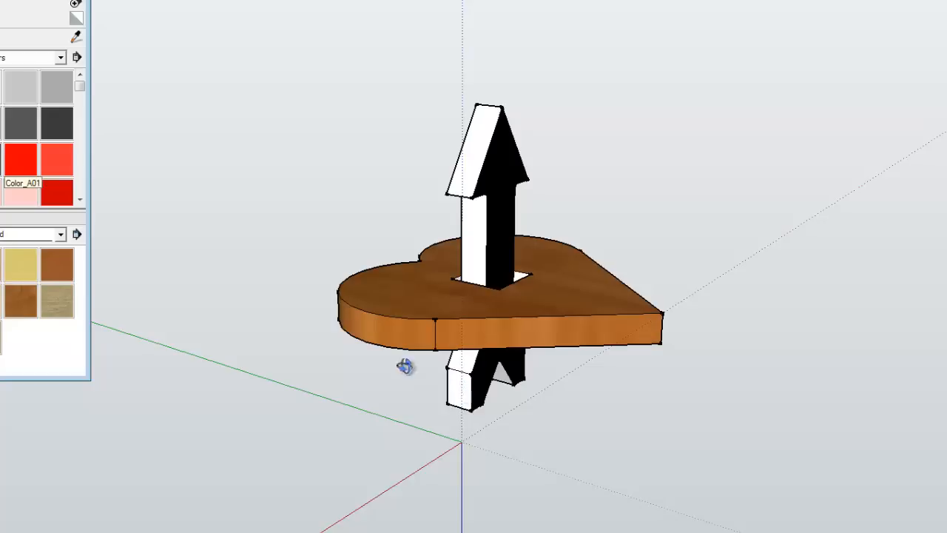
pyautogui.click(26, 167)
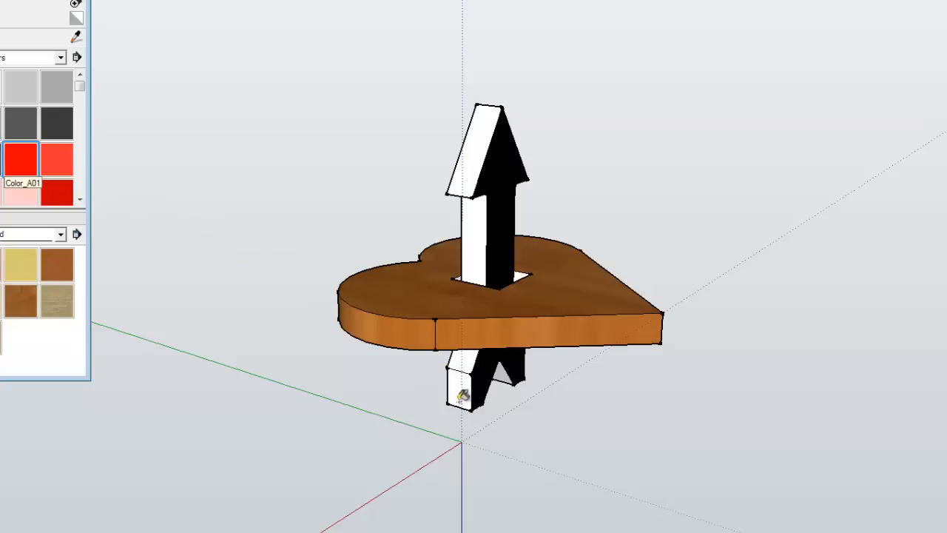
pyautogui.click(458, 380)
pyautogui.click(468, 360)
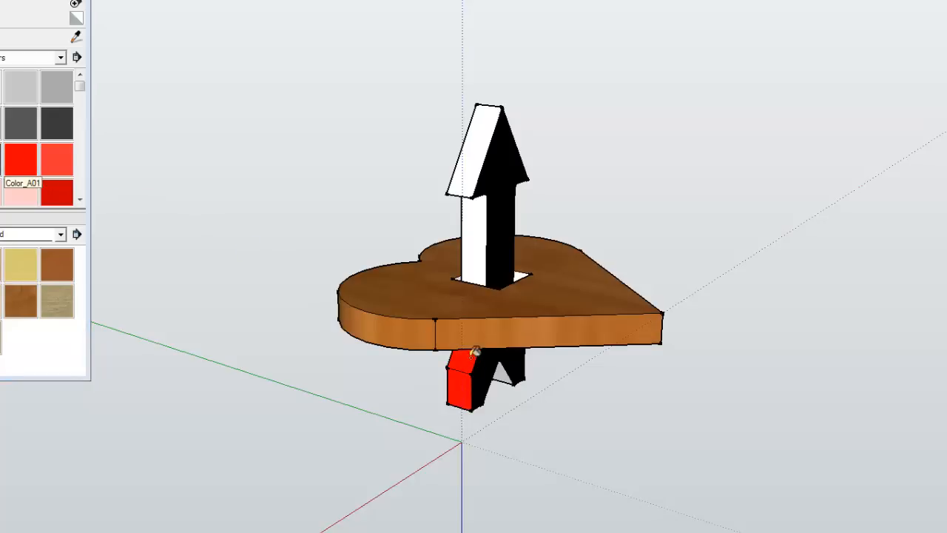
pyautogui.click(485, 261)
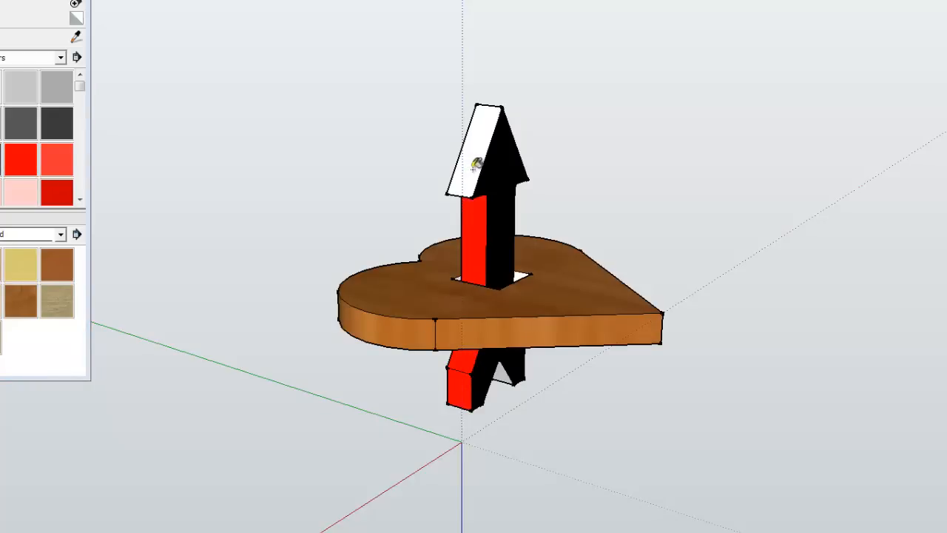
pyautogui.click(478, 165)
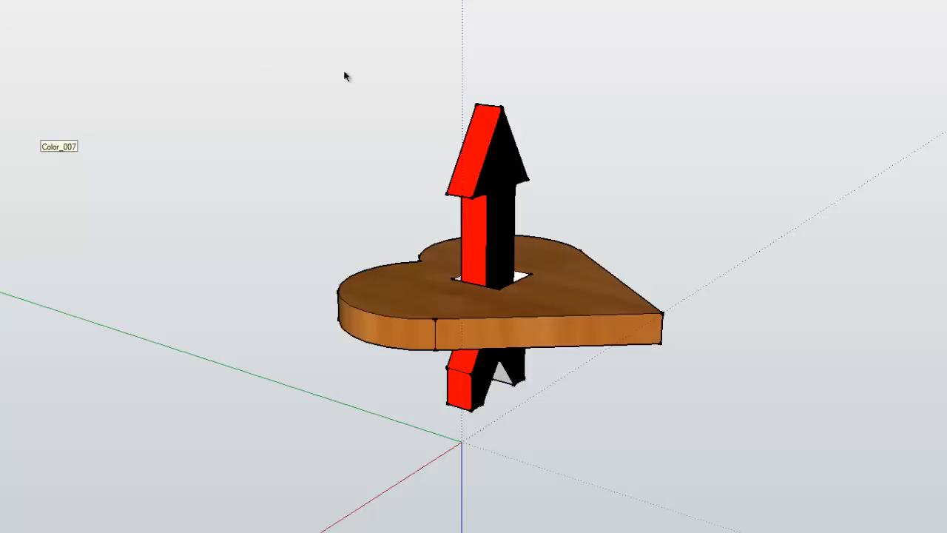
# Step: Make the entire heart and arrow model into one component named "heart with arrow", then deselect it
pyautogui.moveTo(212, 3); pyautogui.dragTo(871, 531)
pyautogui.press('g')
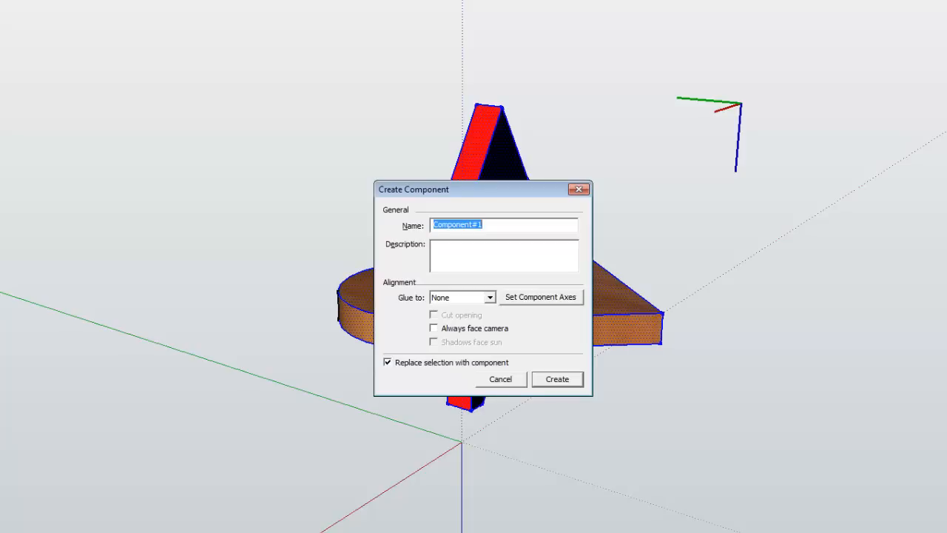
pyautogui.write('heart with arrow')
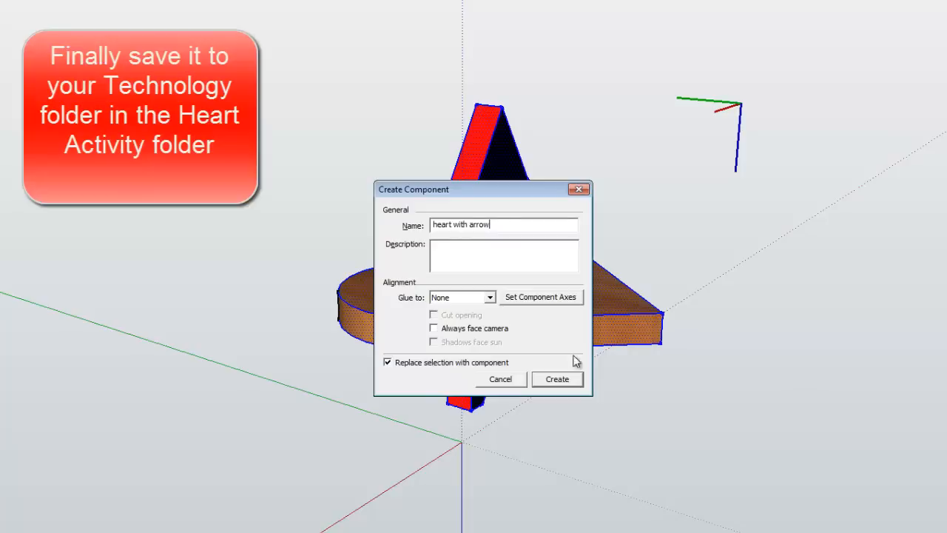
pyautogui.click(554, 379)
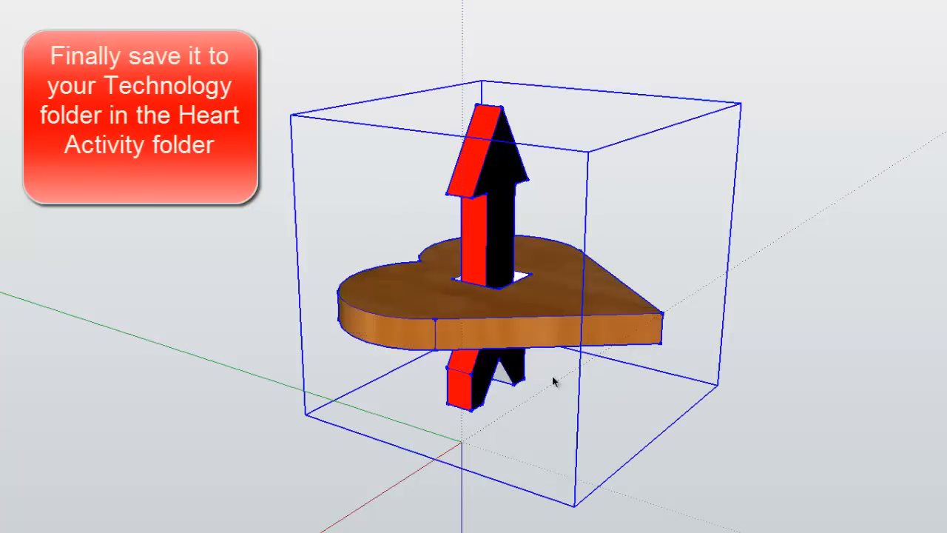
pyautogui.click(927, 332)
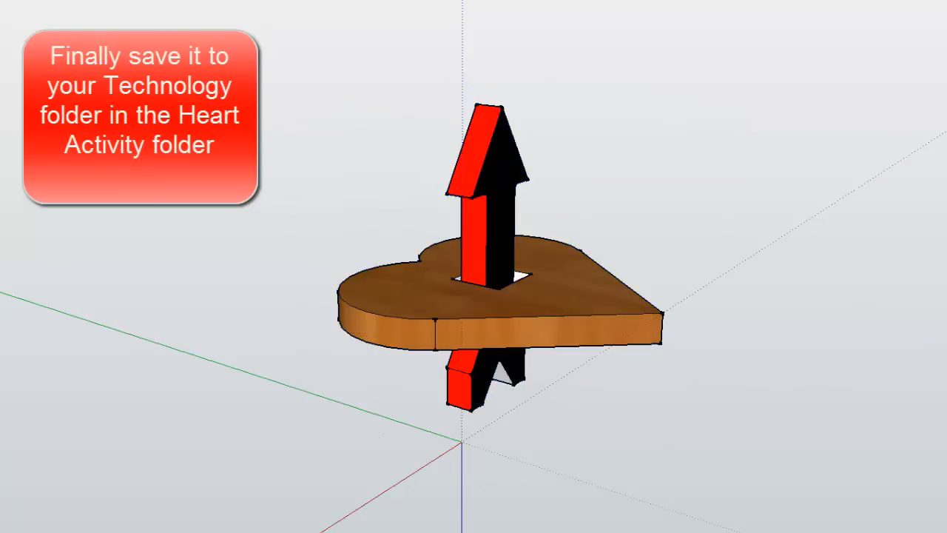
pyautogui.moveTo(762, 244); pyautogui.dragTo(561, 423)
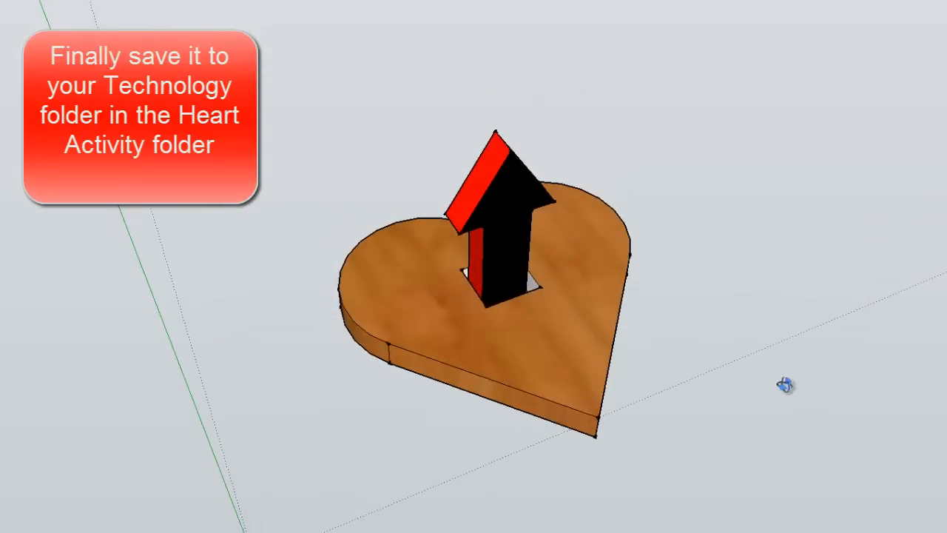
pyautogui.moveTo(786, 385)
pyautogui.mouseDown()
pyautogui.moveTo(293, 174)
pyautogui.moveTo(573, 313)
pyautogui.moveTo(385, 197)
pyautogui.moveTo(558, 120)
pyautogui.moveTo(347, 363)
pyautogui.moveTo(750, 317)
pyautogui.moveTo(235, 376)
pyautogui.moveTo(541, 338)
pyautogui.moveTo(792, 198)
pyautogui.moveTo(463, 259)
pyautogui.moveTo(666, 260)
pyautogui.moveTo(505, 338)
pyautogui.moveTo(444, 303)
pyautogui.moveTo(462, 250)
pyautogui.mouseUp()
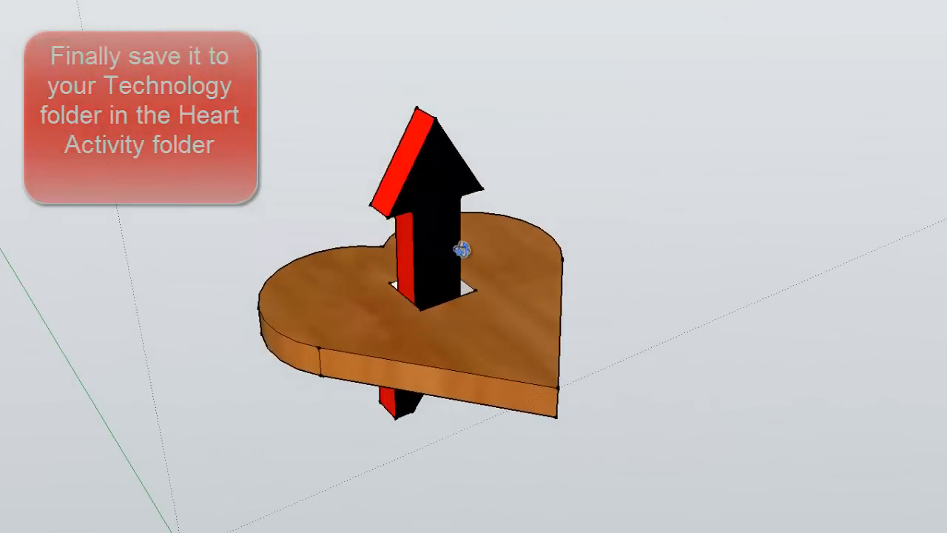
pyautogui.scroll(-2, 677, 333)
pyautogui.scroll(5, 669, 331)
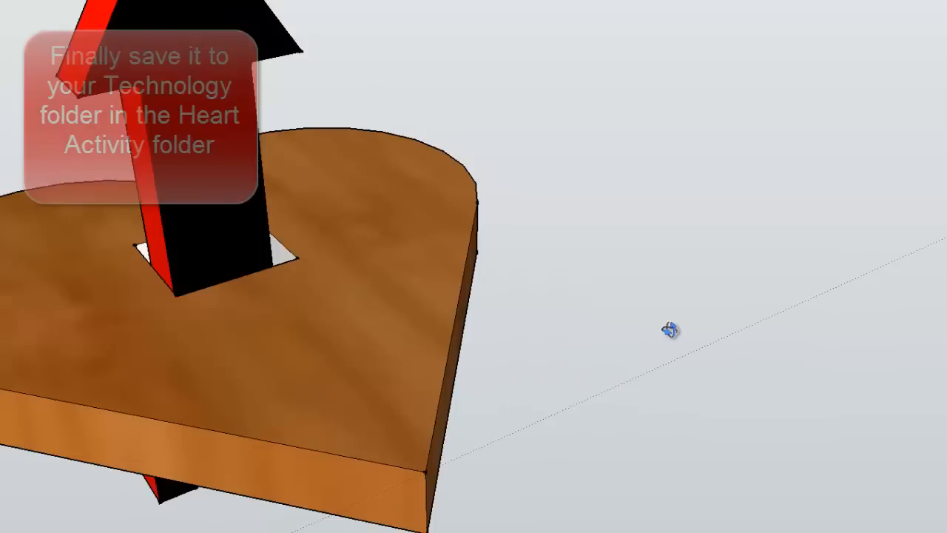
pyautogui.scroll(-1, 669, 330)
pyautogui.scroll(-1, 670, 330)
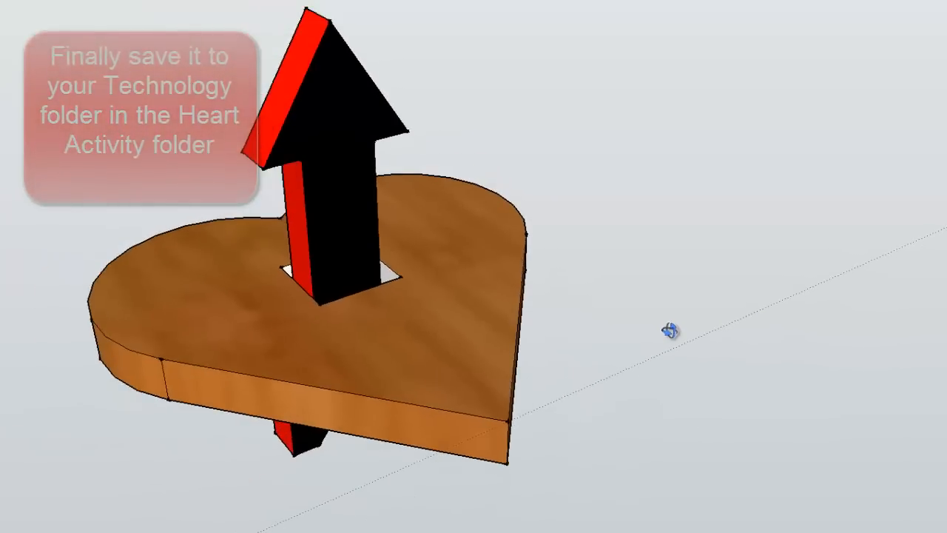